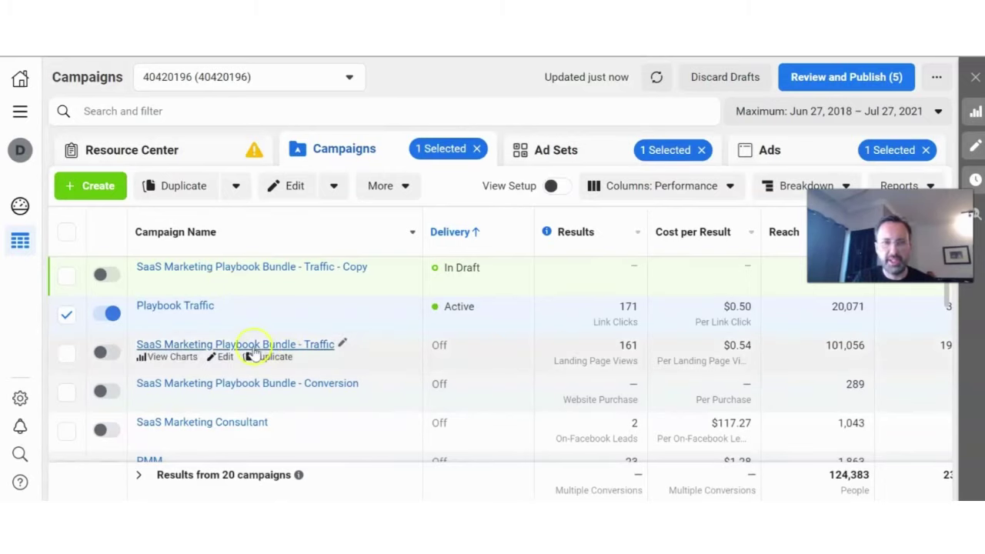
- Open the Playbook Traffic campaign's ad sets and review their performance columns, including cost per result, amount spent, frequency and link clicks
left_click(170, 305)
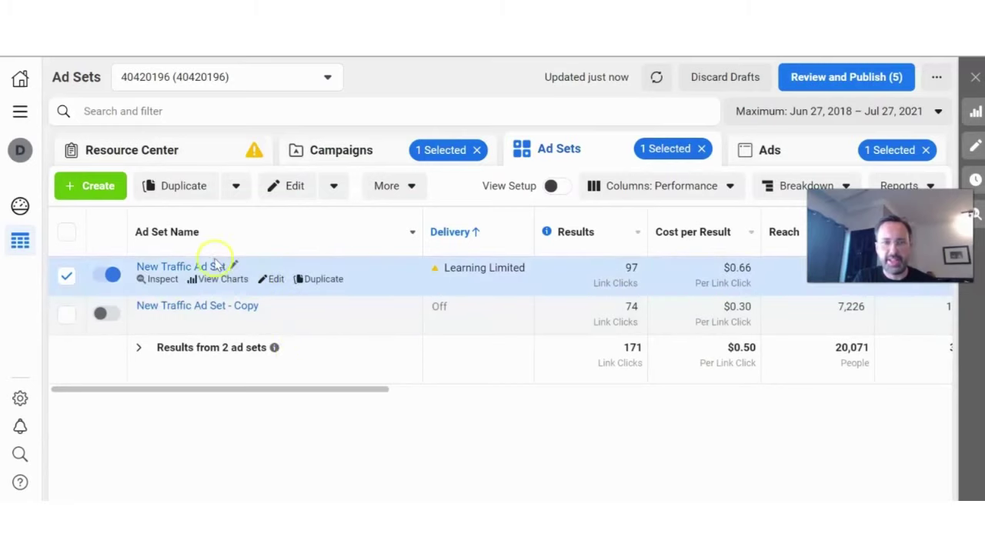
mouse_move(311, 320)
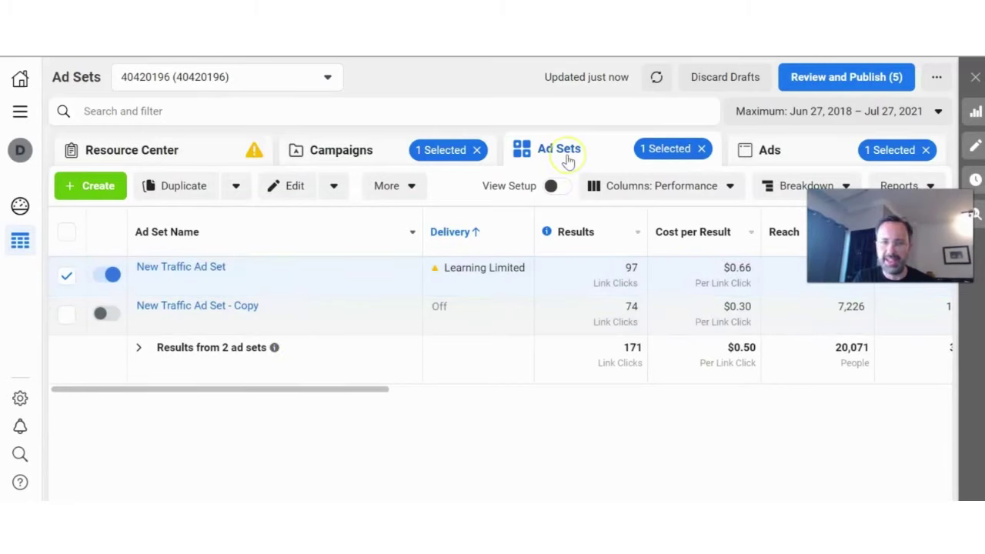
mouse_move(354, 286)
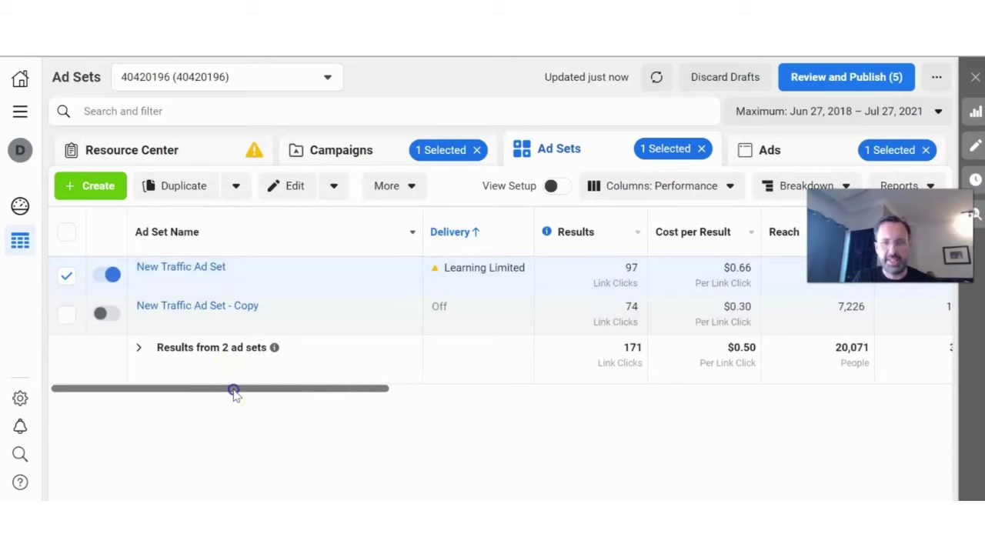
left_click_drag(233, 389, 279, 395)
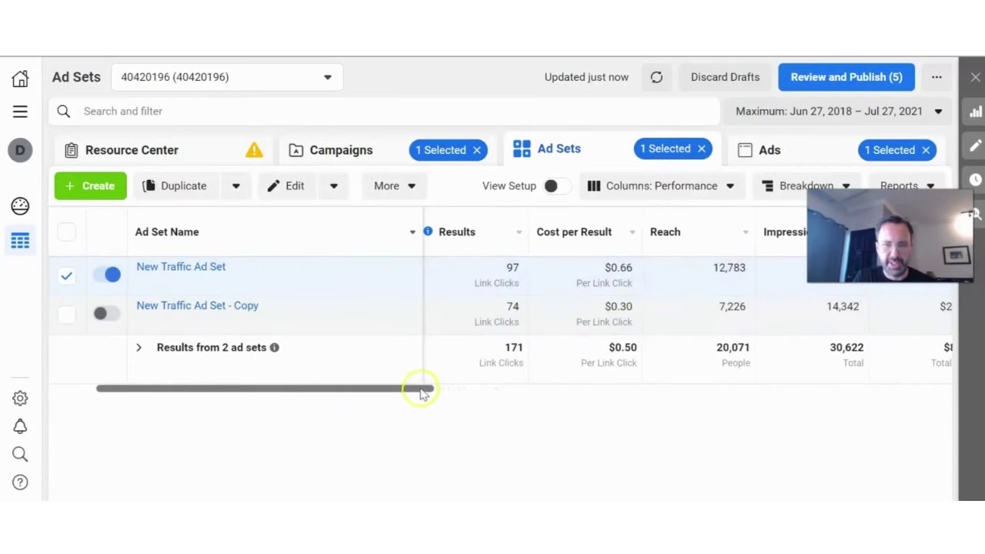
left_click_drag(420, 389, 497, 388)
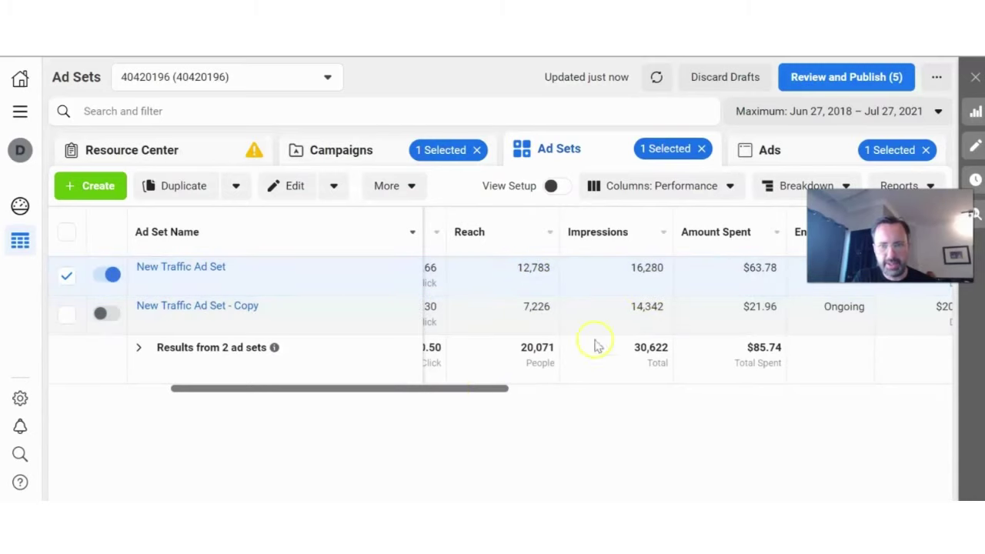
left_click_drag(487, 392, 515, 394)
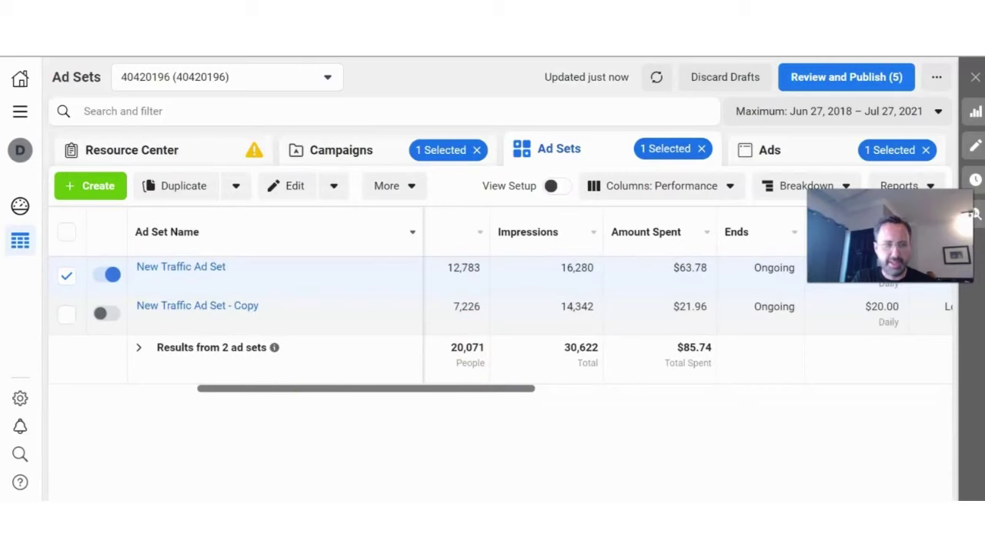
left_click(613, 389)
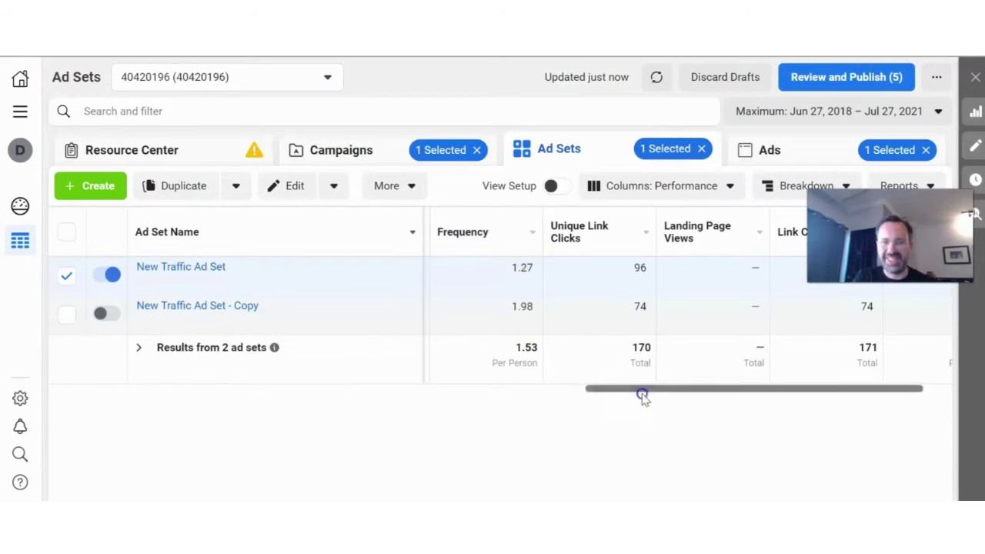
left_click_drag(643, 395, 620, 392)
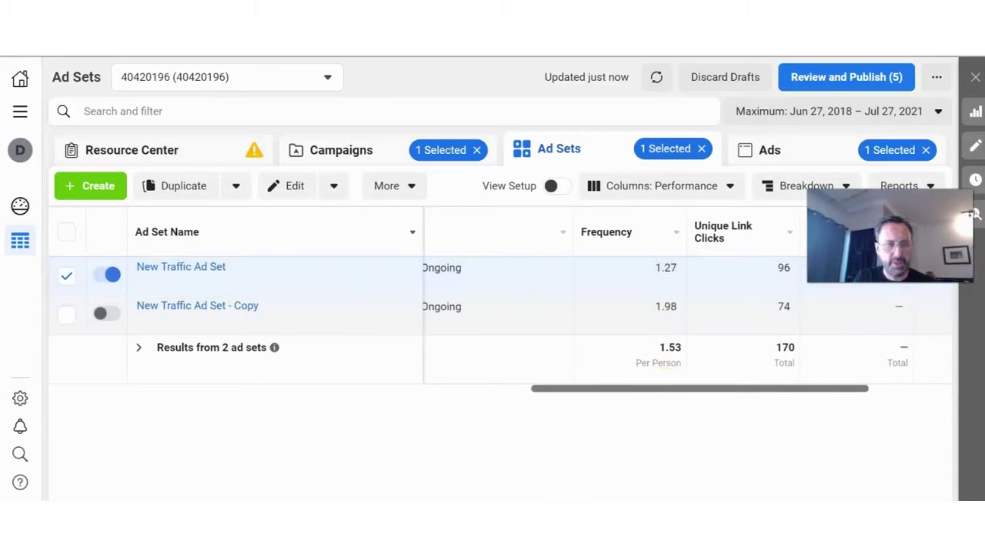
scroll(282, 275, "left", 10)
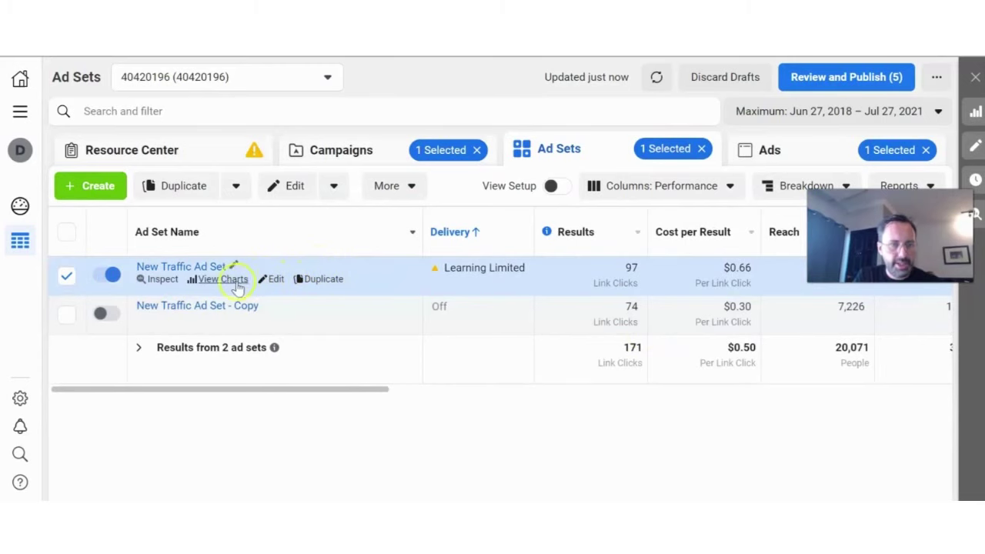
- Open New Traffic Ad Set for editing and dismiss the Ad Set Limited By Budget warning under the daily budget
left_click(277, 279)
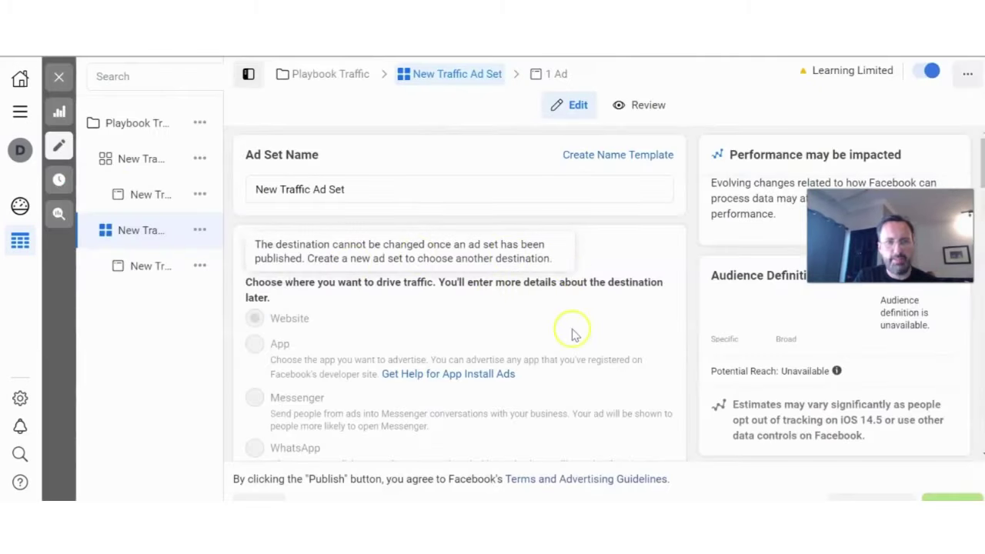
scroll(572, 335, "down", 4)
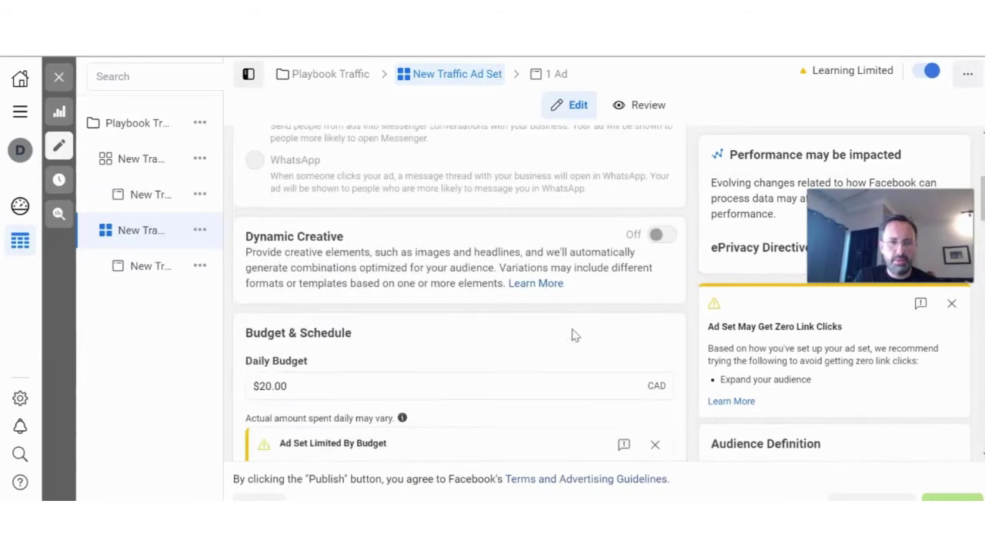
scroll(572, 335, "down", 3)
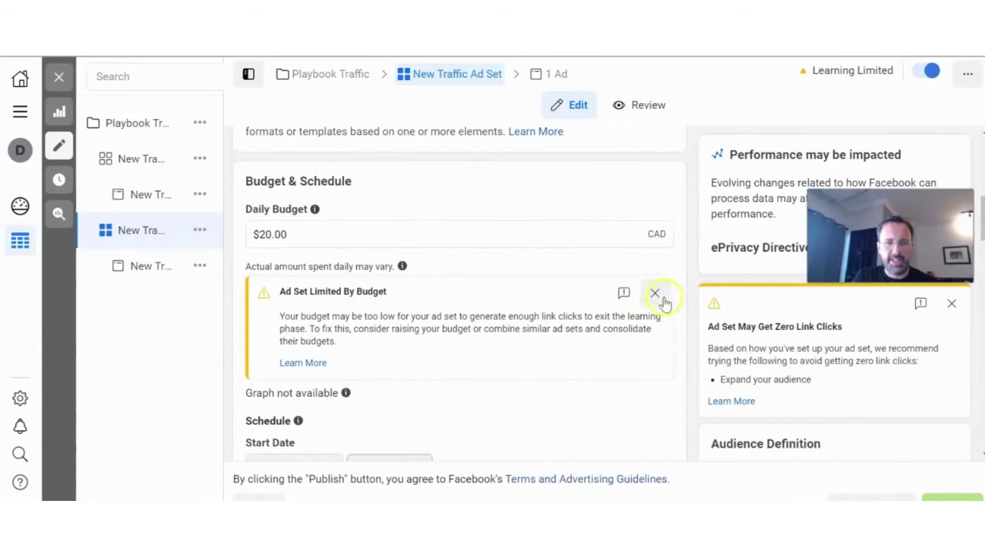
left_click(660, 298)
- Review the ad set's daily budget, schedule and Dynamic Creative settings
scroll(597, 244, "down", 1)
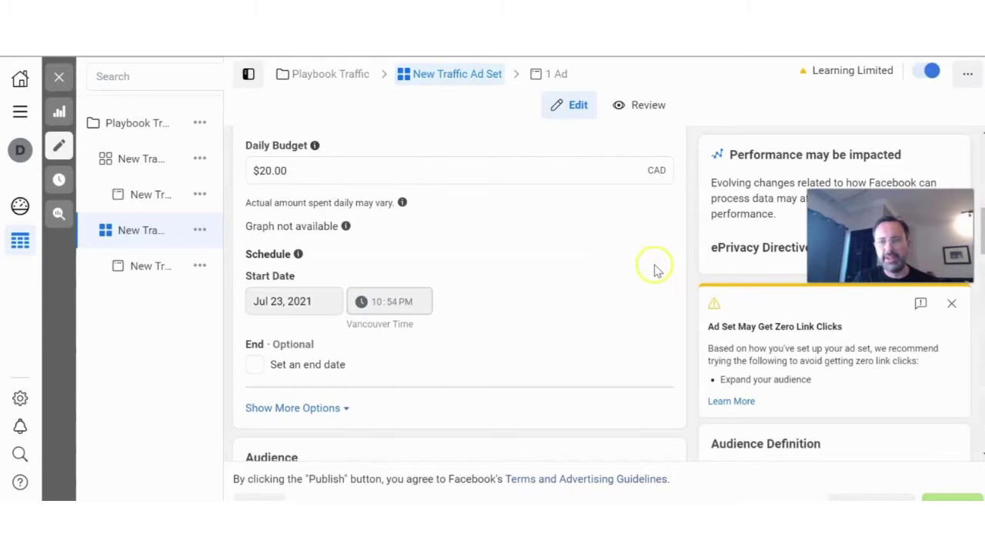
scroll(654, 269, "down", 1)
scroll(655, 269, "up", 2)
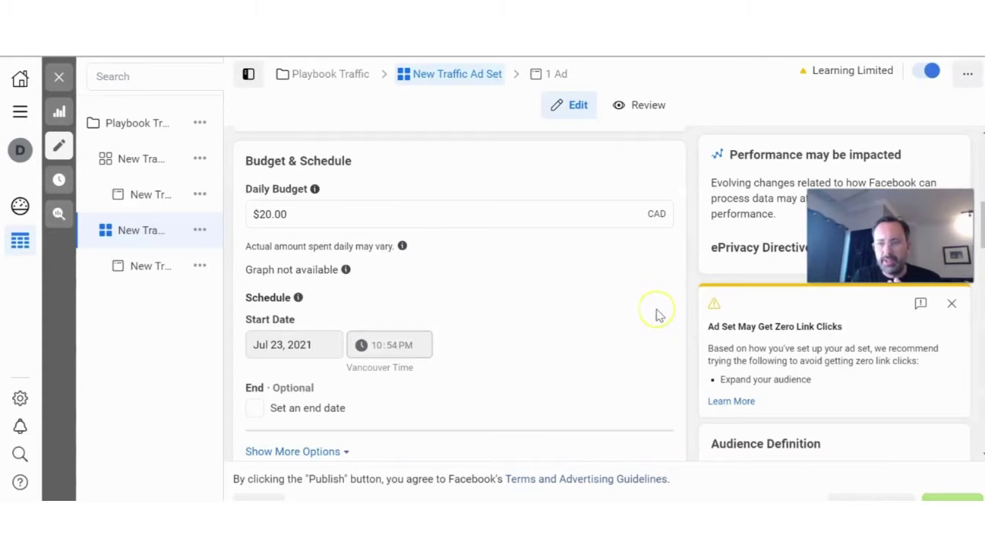
scroll(659, 302, "down", 3)
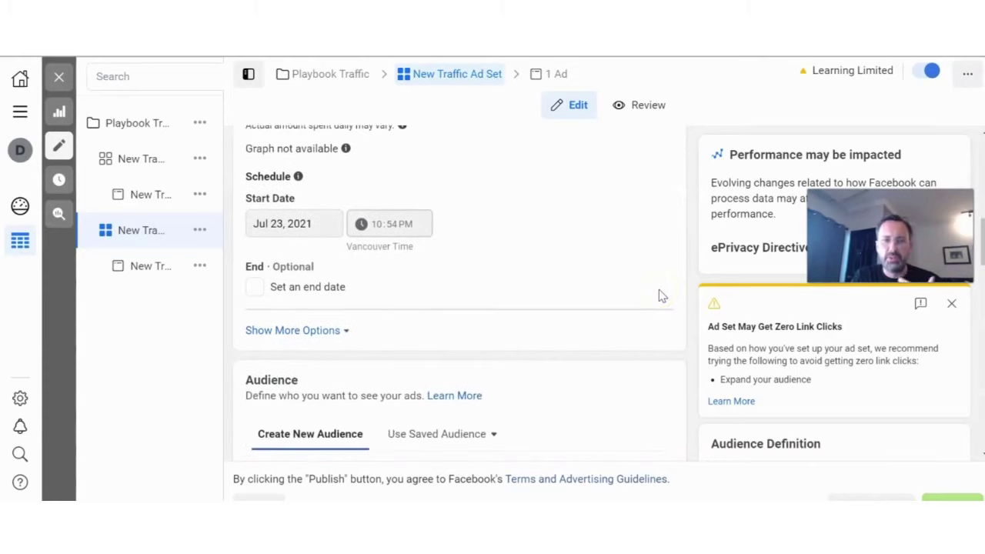
scroll(659, 296, "down", 3)
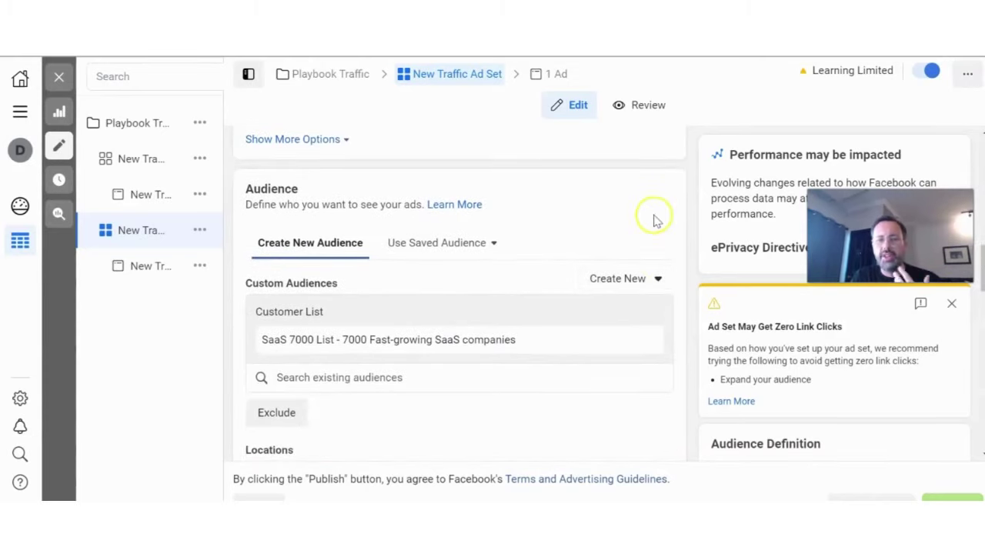
scroll(654, 219, "up", 2)
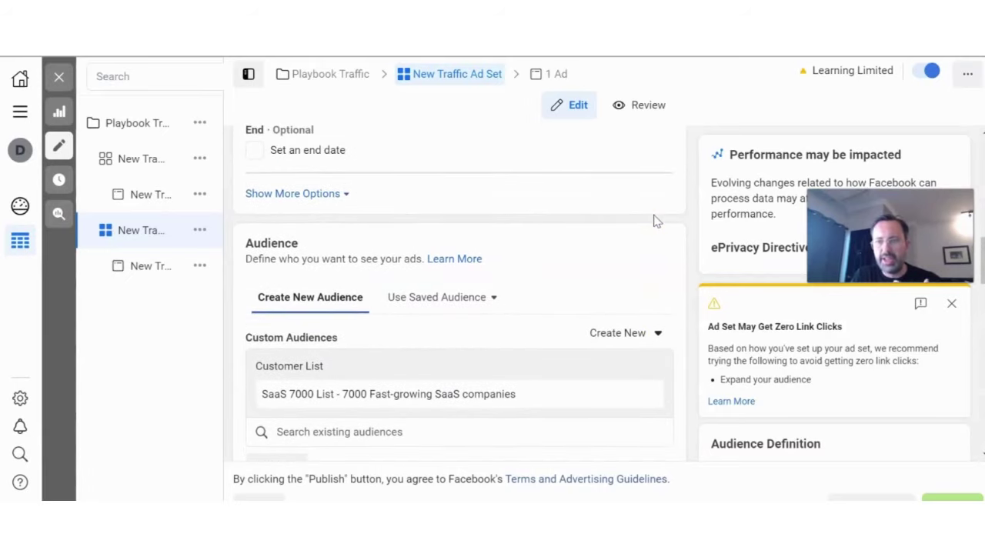
scroll(655, 220, "up", 2)
scroll(655, 221, "up", 3)
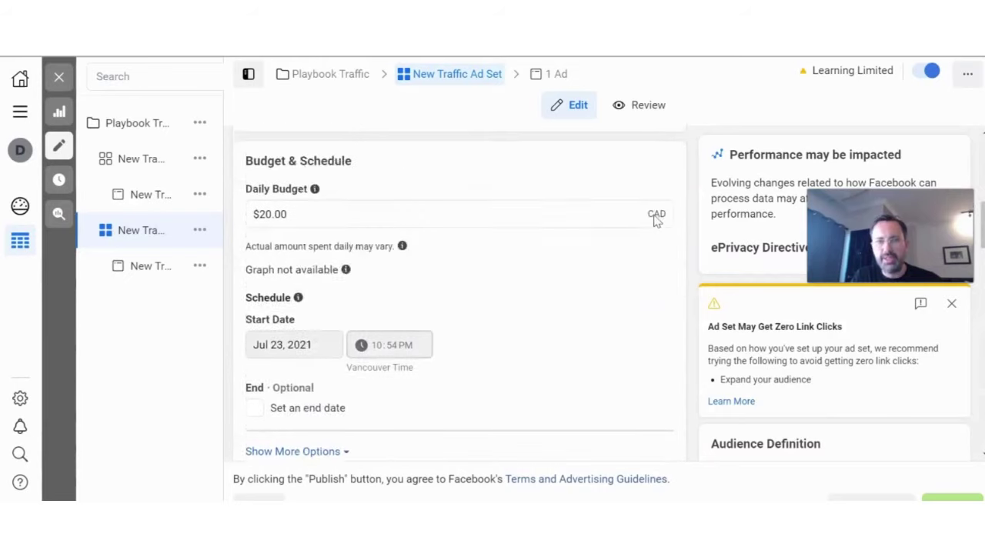
scroll(655, 221, "up", 3)
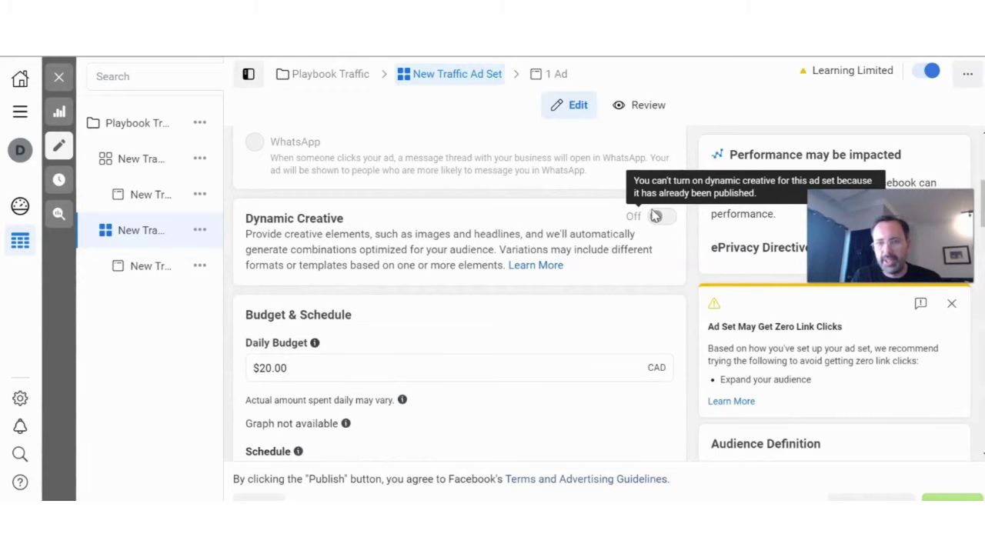
left_click(659, 289)
scroll(657, 290, "down", 2)
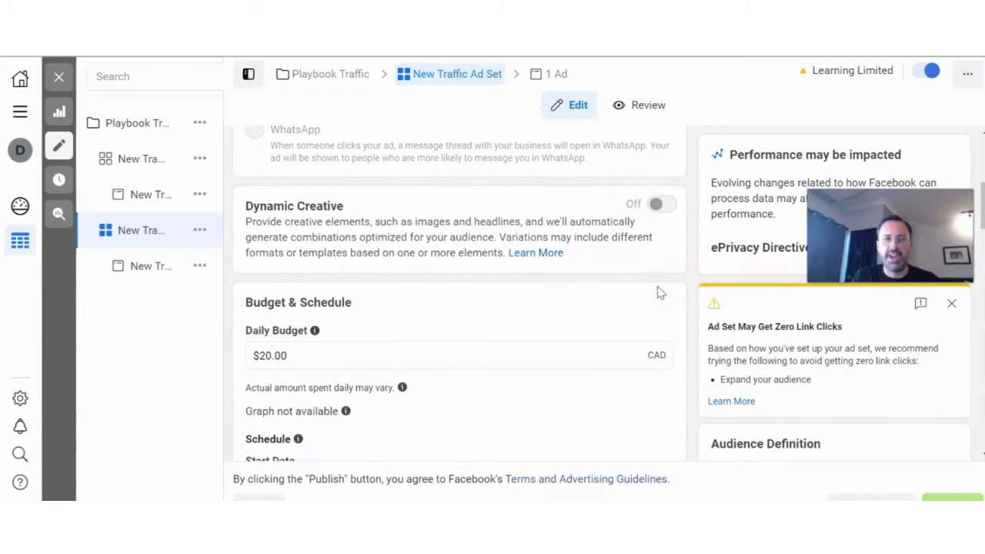
scroll(653, 347, "down", 2)
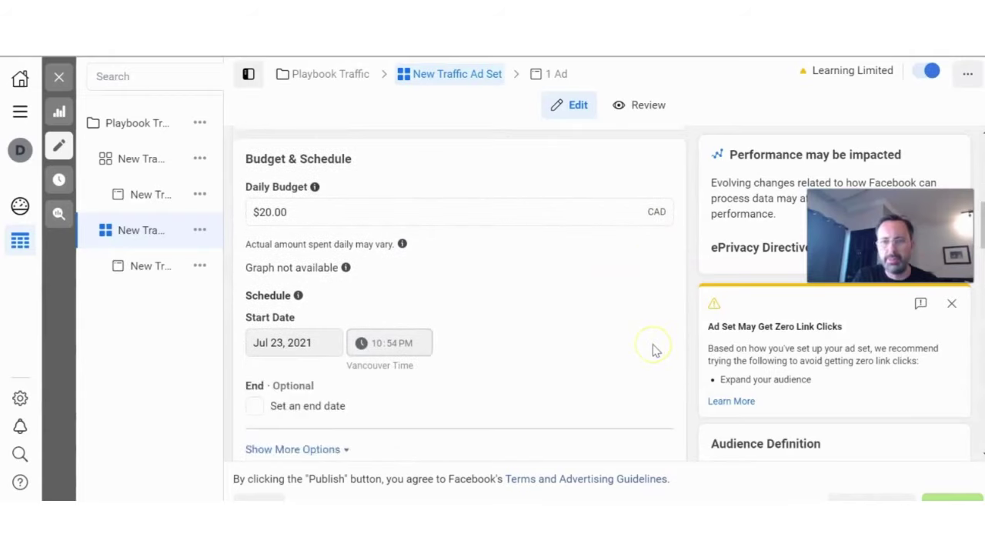
scroll(655, 351, "down", 3)
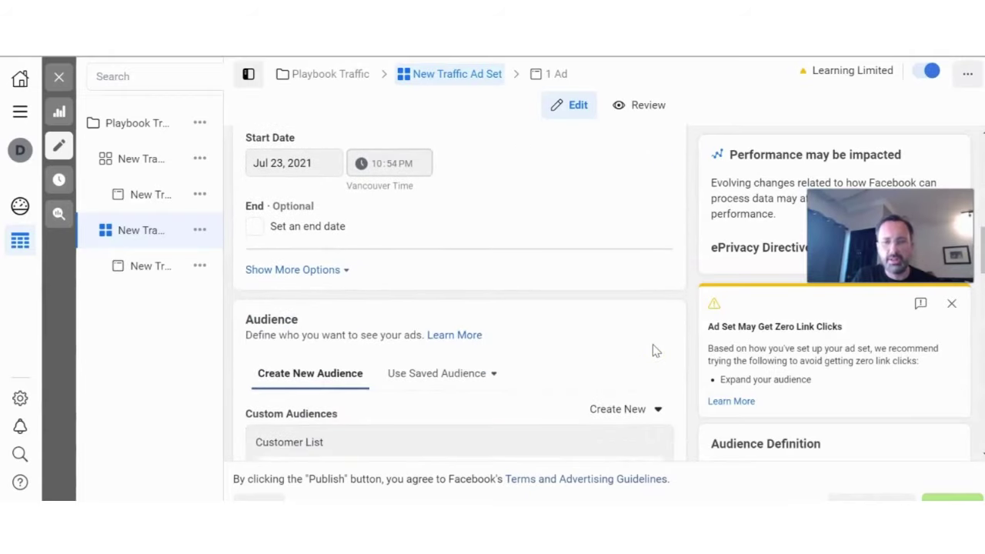
- Examine the custom audience selected in the ad set's Audience section
left_click(659, 330)
scroll(662, 332, "down", 2)
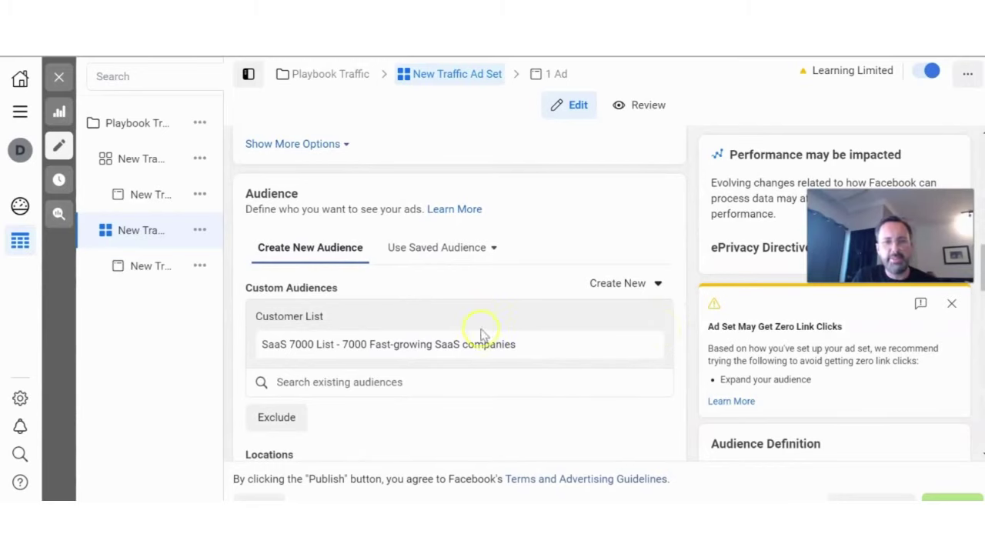
scroll(505, 355, "down", 1)
scroll(506, 356, "down", 2)
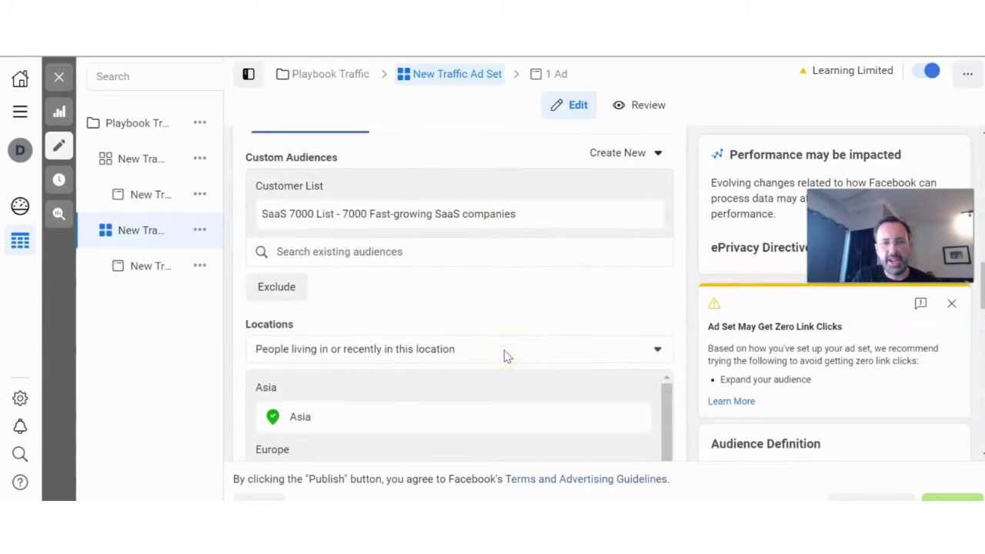
scroll(584, 246, "down", 2)
scroll(584, 246, "up", 2)
left_click(577, 238)
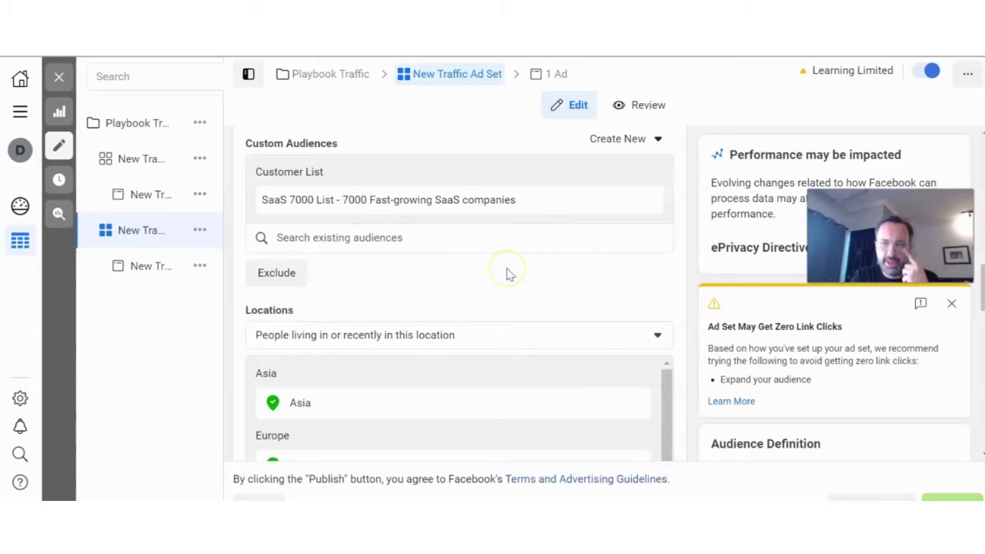
- Review the audience's age, gender, detailed targeting and language settings, and look through the full list of included locations
scroll(633, 287, "down", 5)
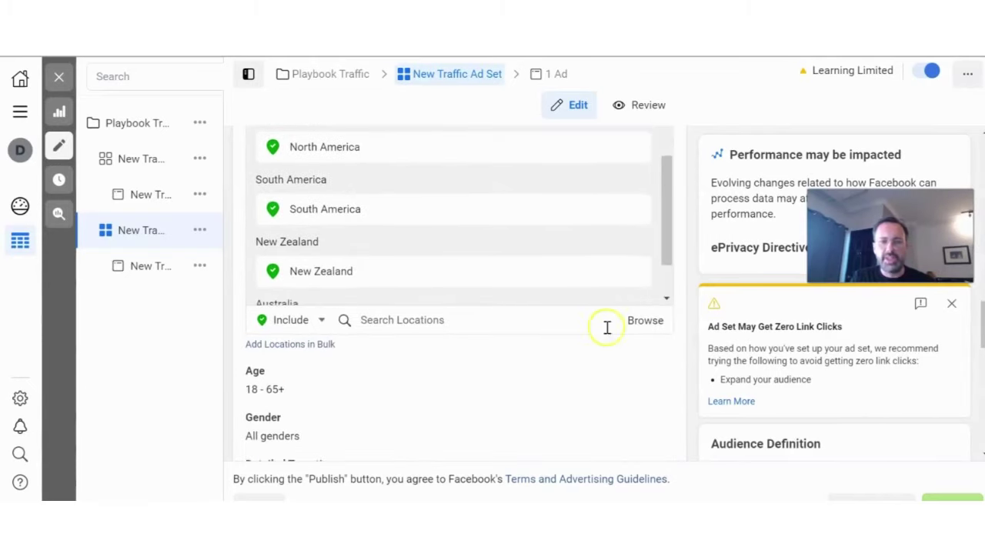
scroll(684, 253, "down", 2)
scroll(687, 255, "down", 2)
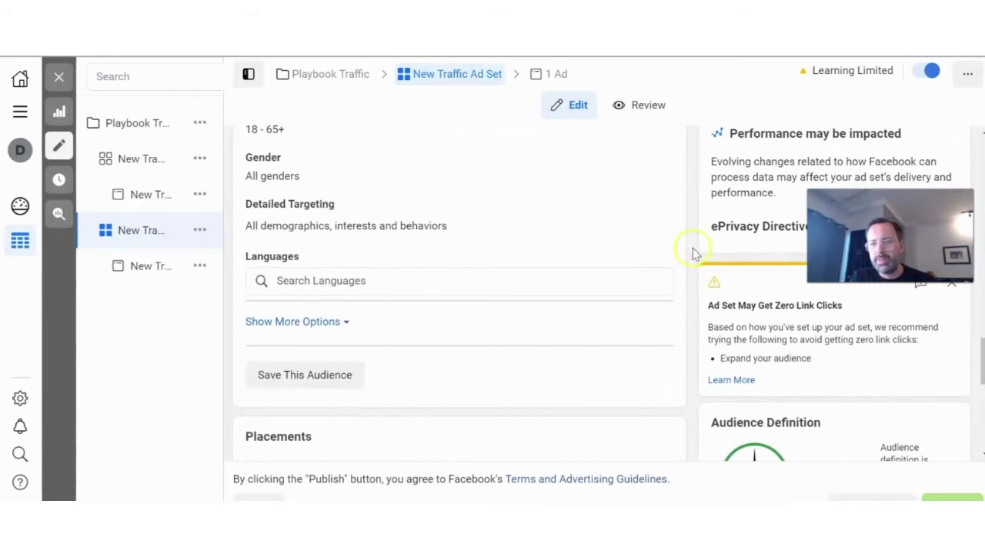
scroll(686, 228, "up", 1)
scroll(686, 228, "up", 2)
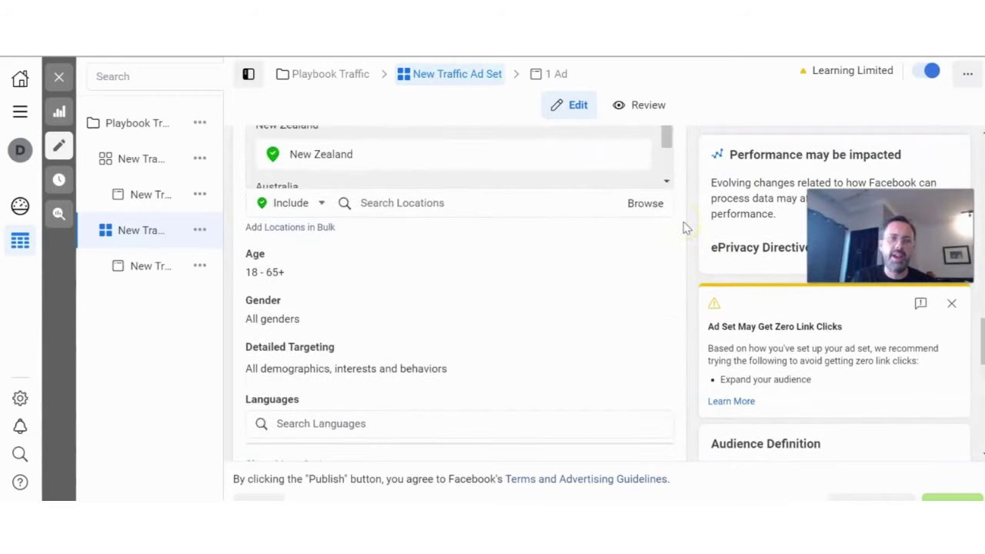
left_click(386, 267)
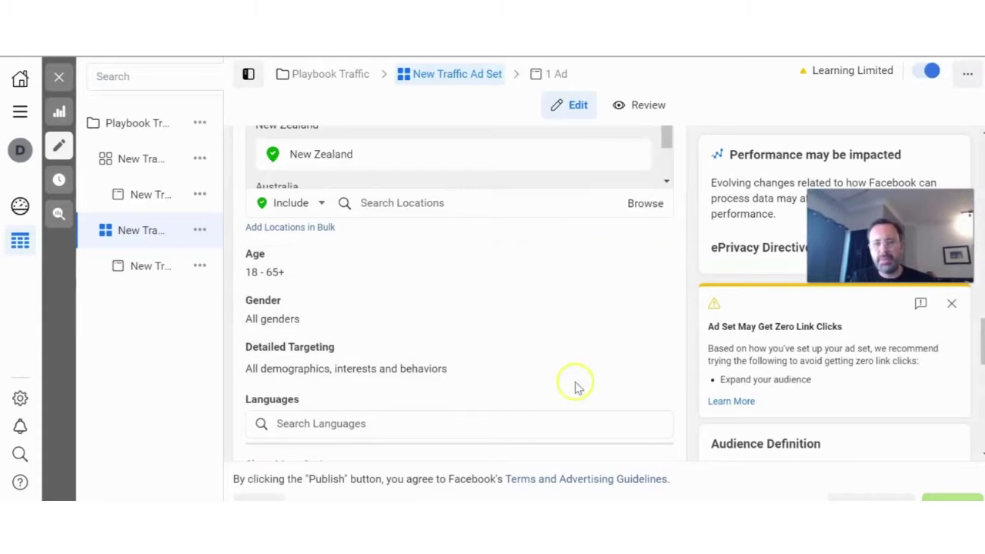
mouse_move(556, 373)
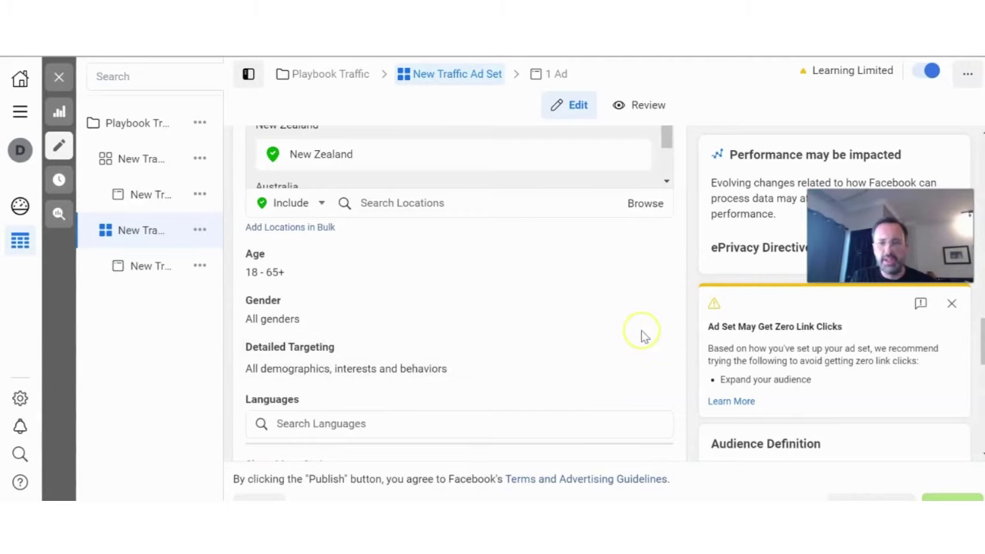
scroll(629, 249, "up", 5)
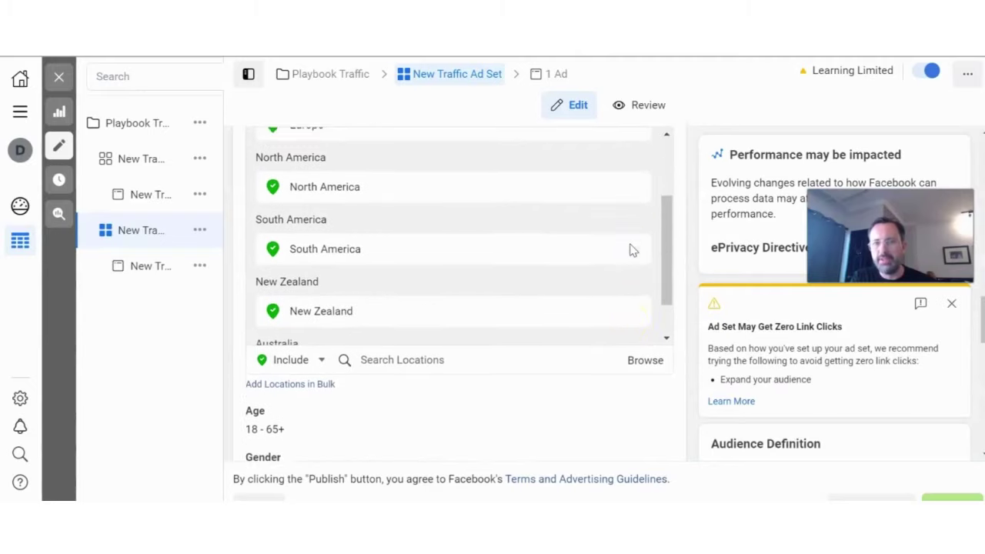
scroll(630, 249, "up", 3)
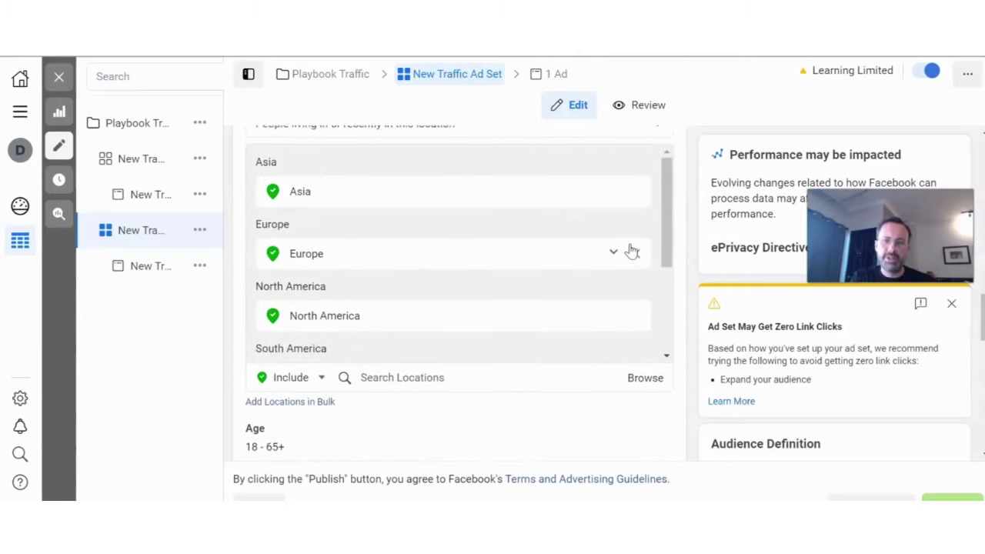
scroll(629, 250, "down", 1)
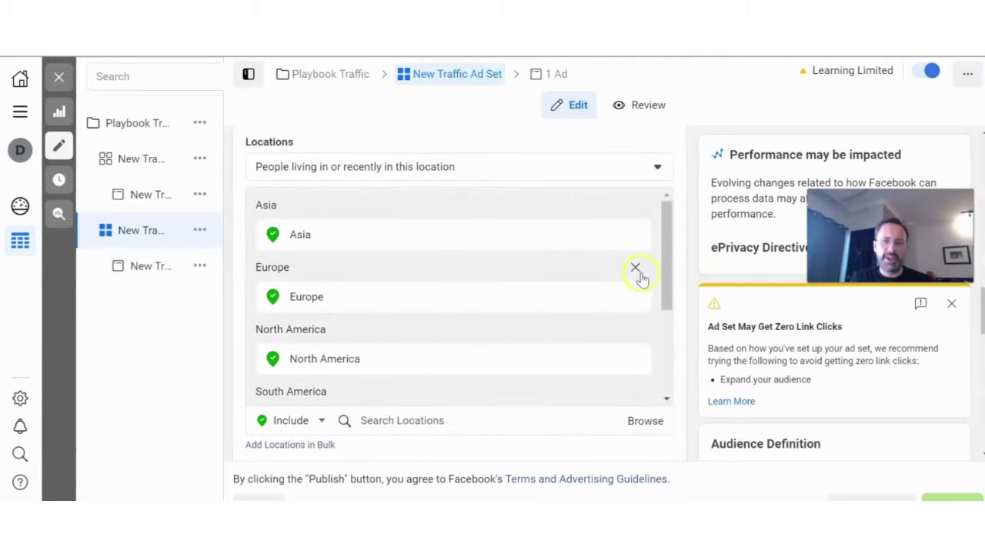
left_click_drag(668, 266, 648, 377)
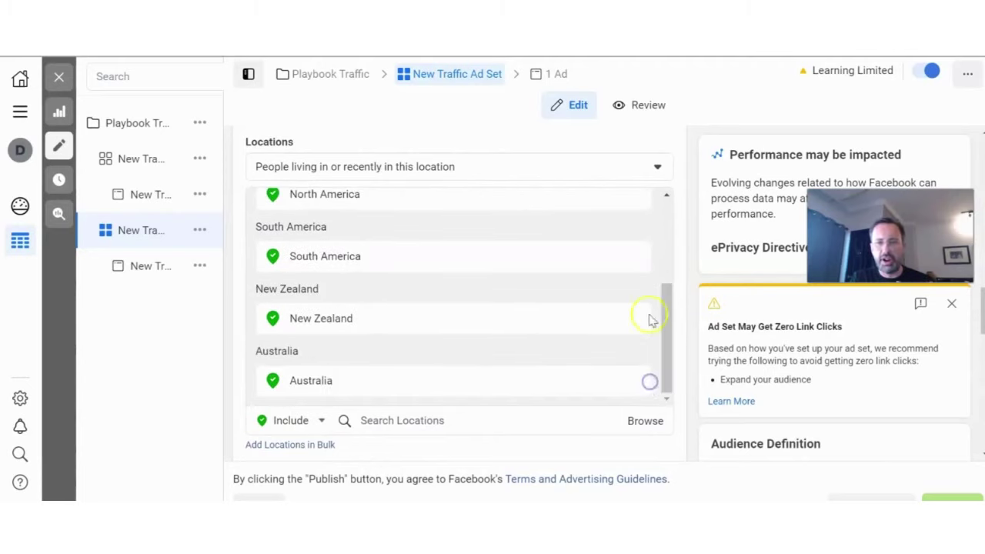
scroll(642, 306, "up", 4)
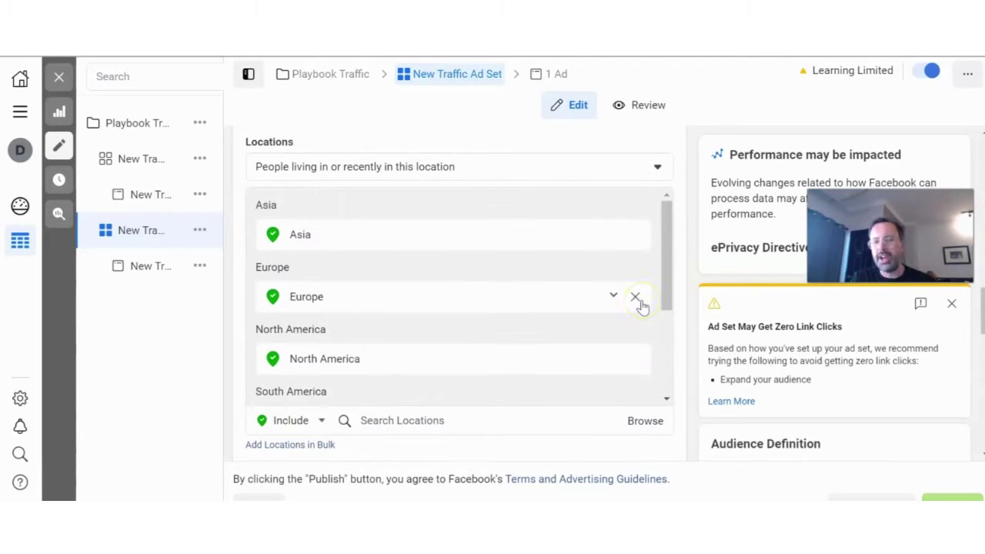
- Recheck the continents and countries included in the ad set's Locations list
scroll(642, 305, "down", 2)
scroll(641, 303, "up", 2)
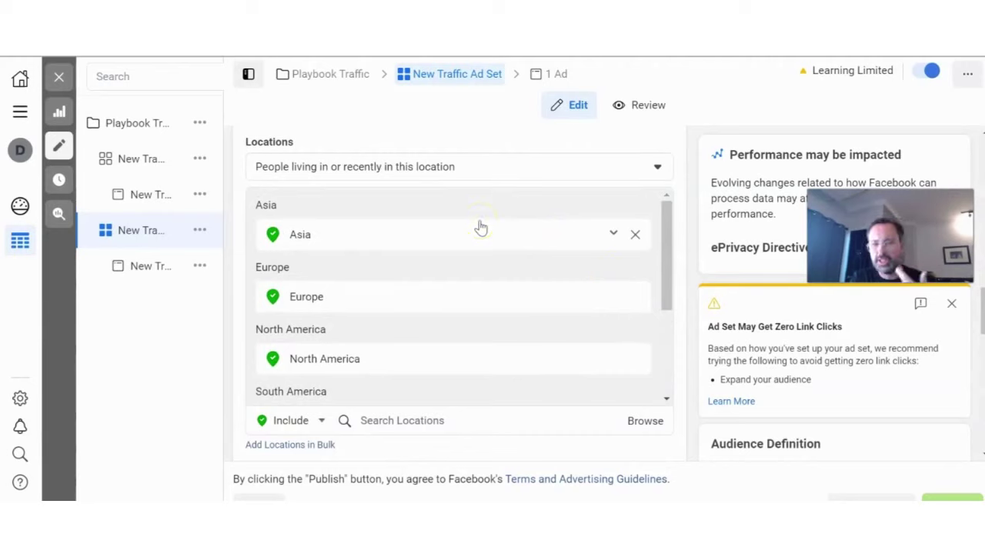
scroll(466, 314, "down", 5)
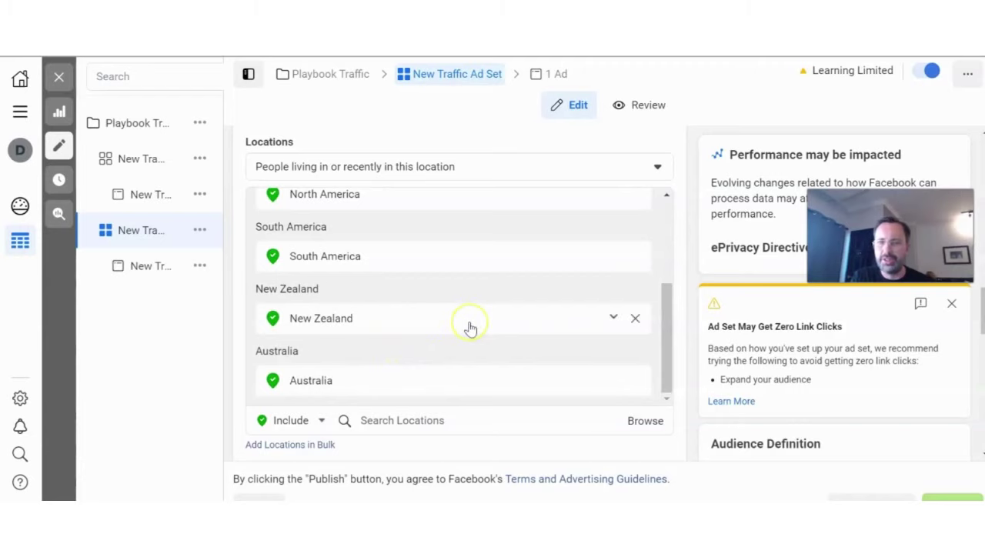
scroll(470, 329, "down", 3)
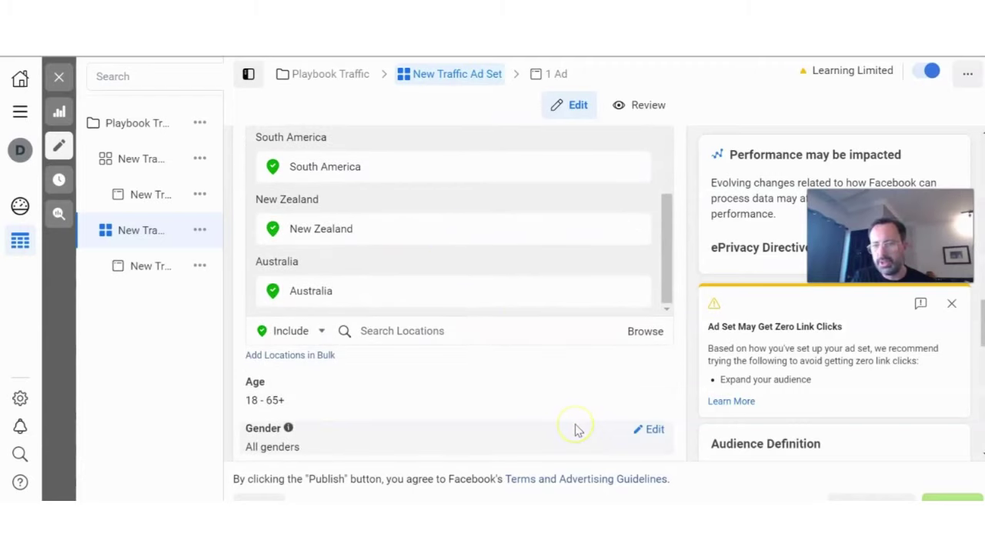
scroll(574, 429, "down", 3)
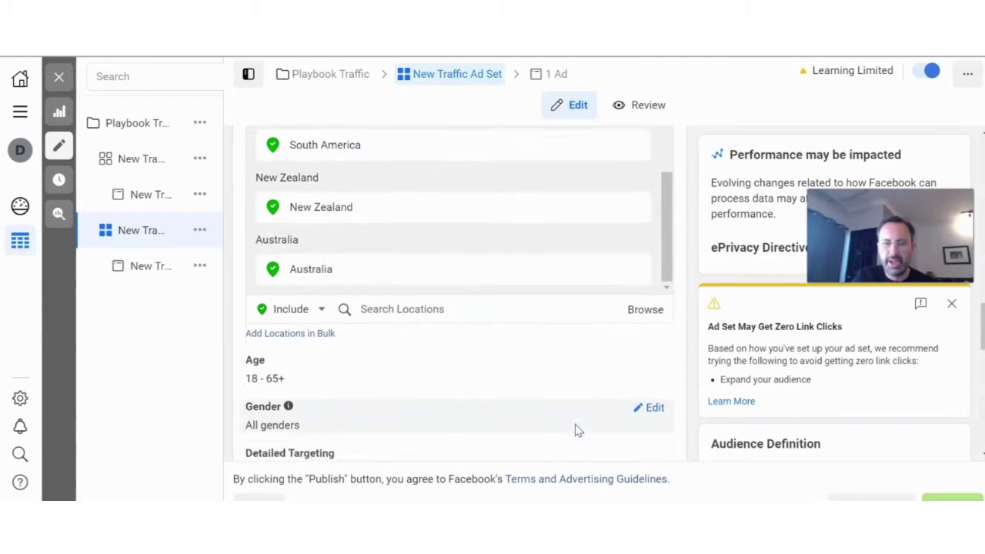
- Review the ad set's age, gender, detailed targeting and language settings down to the end of the Audience section
left_click(632, 378)
scroll(633, 379, "down", 3)
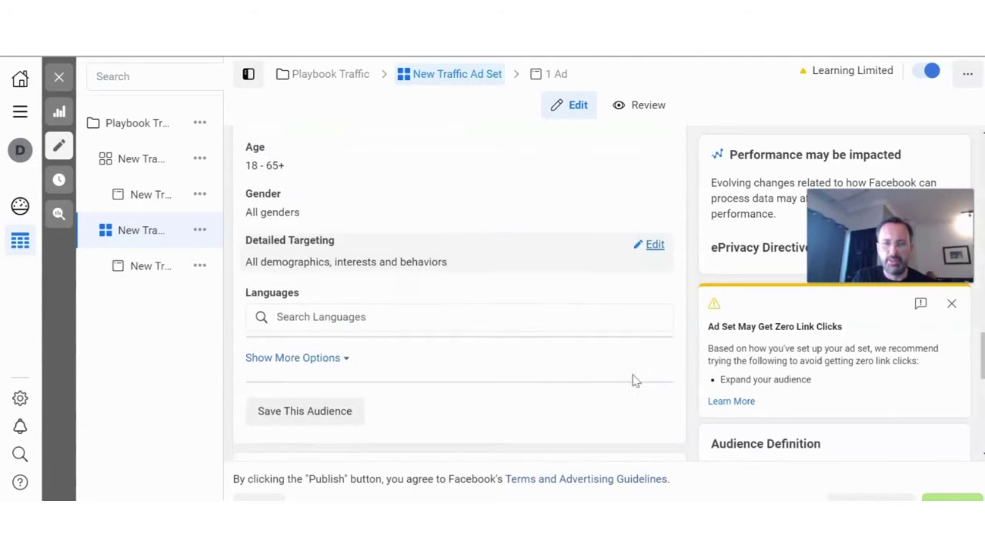
scroll(594, 255, "up", 5)
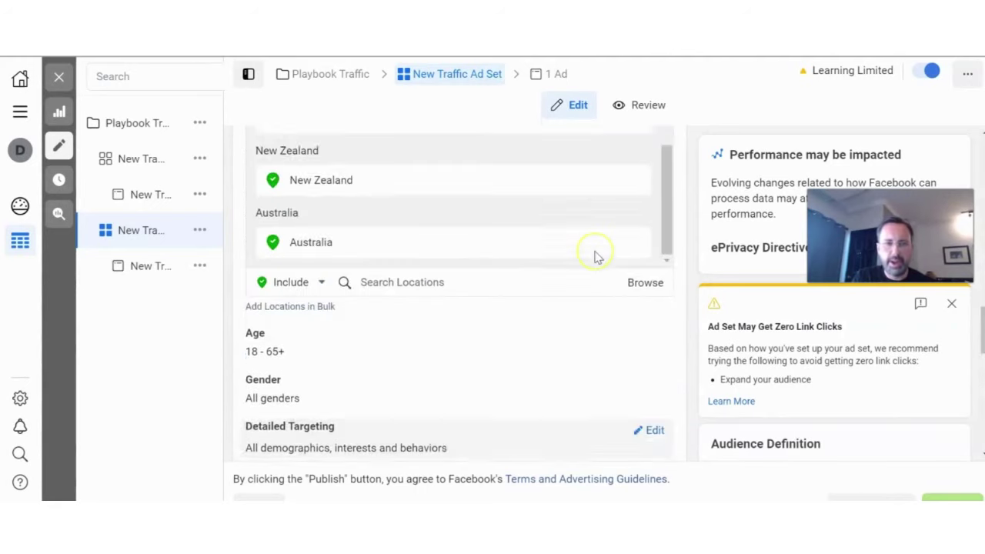
scroll(596, 257, "down", 3)
scroll(593, 256, "down", 3)
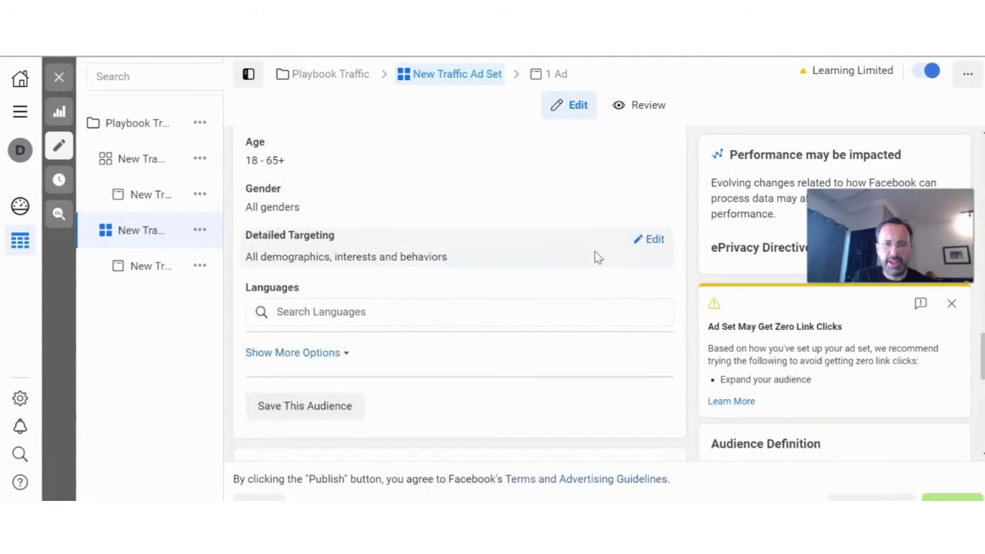
left_click(431, 312)
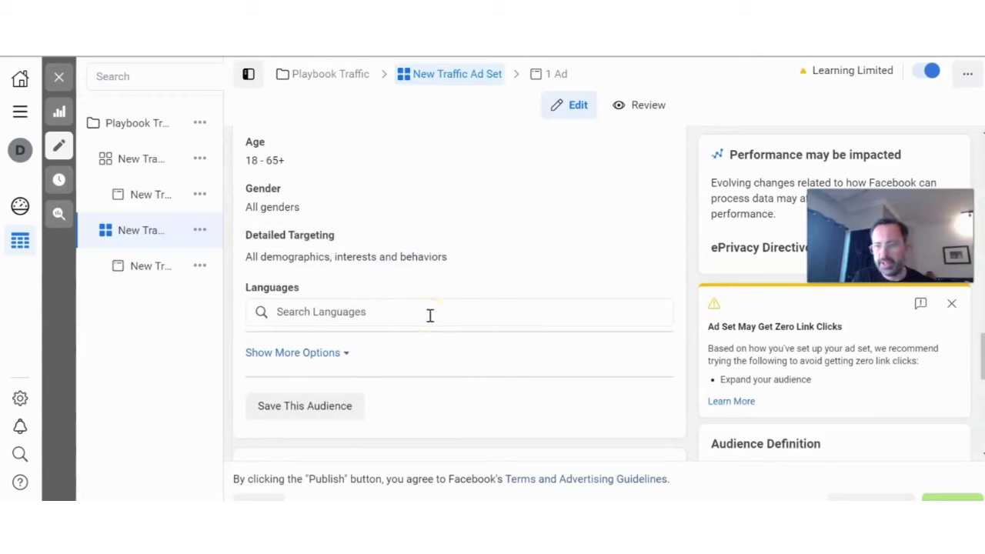
left_click(457, 262)
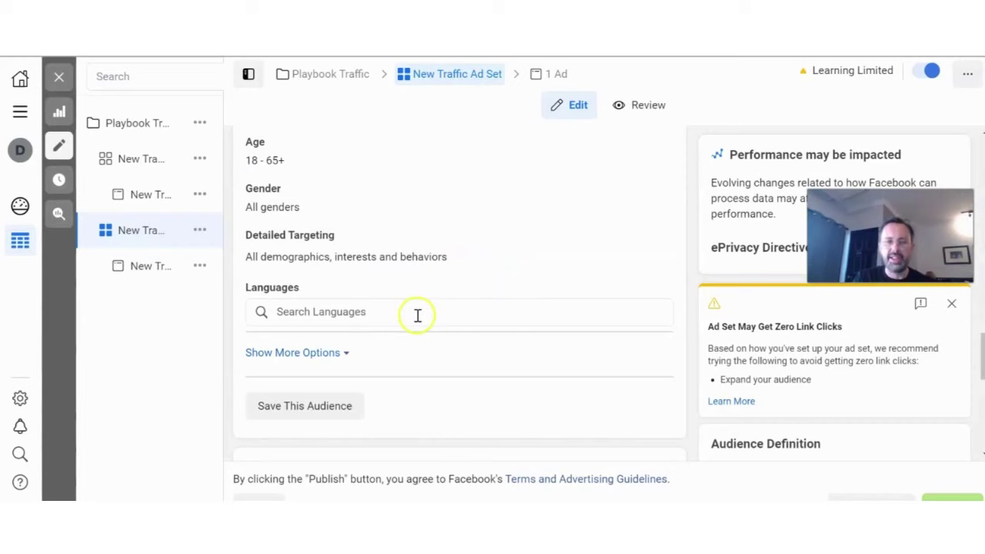
scroll(600, 293, "down", 3)
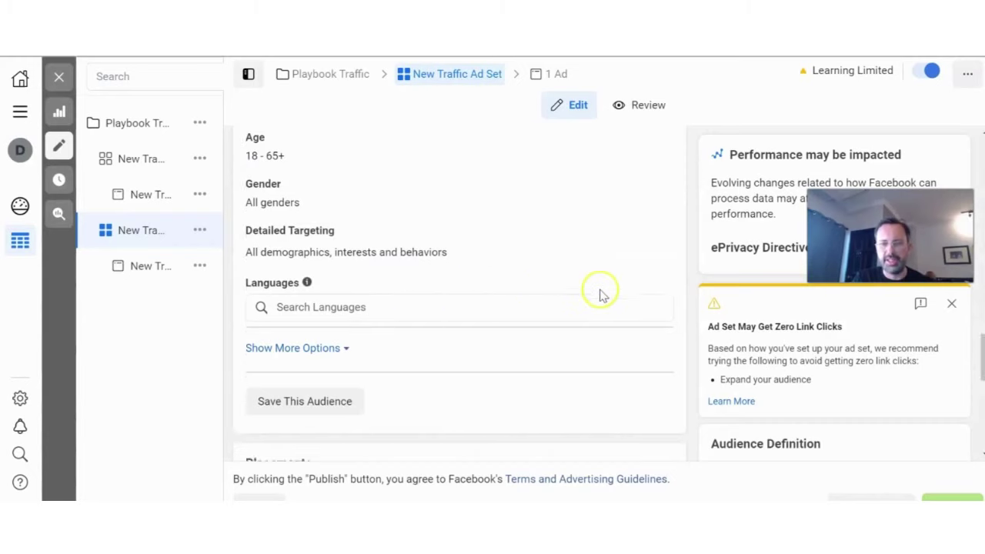
- Set the ad set's Optimization for Ad Delivery to Landing Page Views and dismiss the campaign scheduling recommendation
scroll(600, 293, "down", 10)
scroll(505, 248, "up", 1)
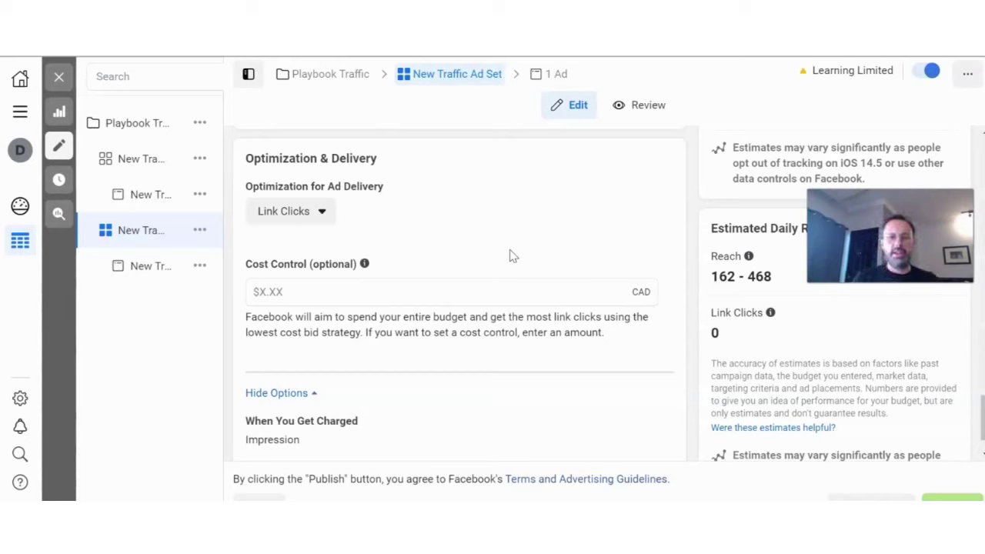
left_click(325, 215)
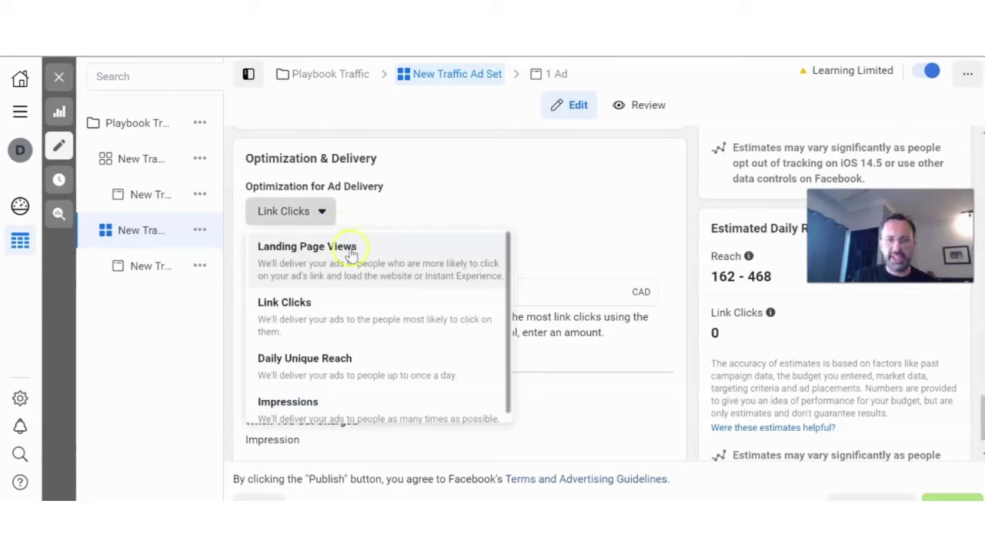
scroll(363, 327, "down", 1)
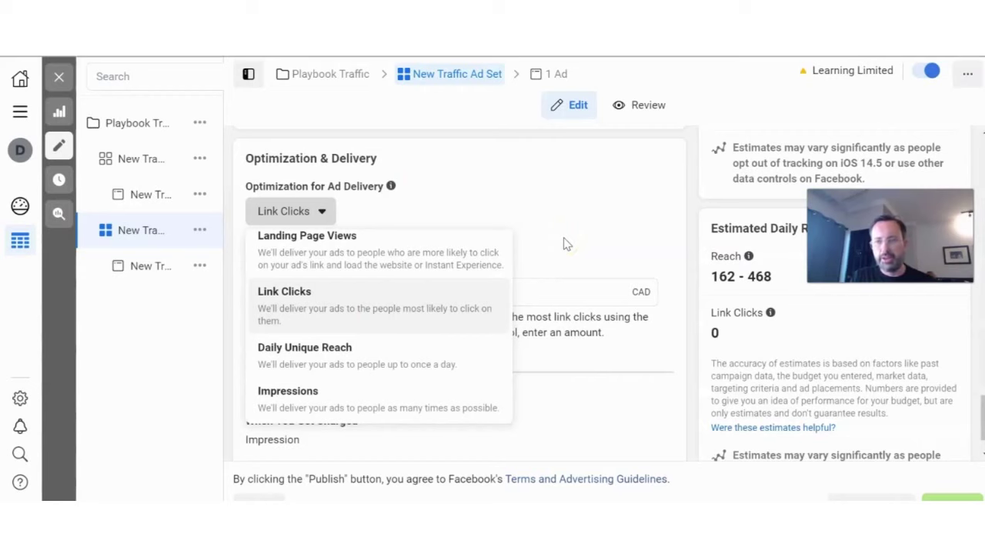
scroll(448, 249, "up", 1)
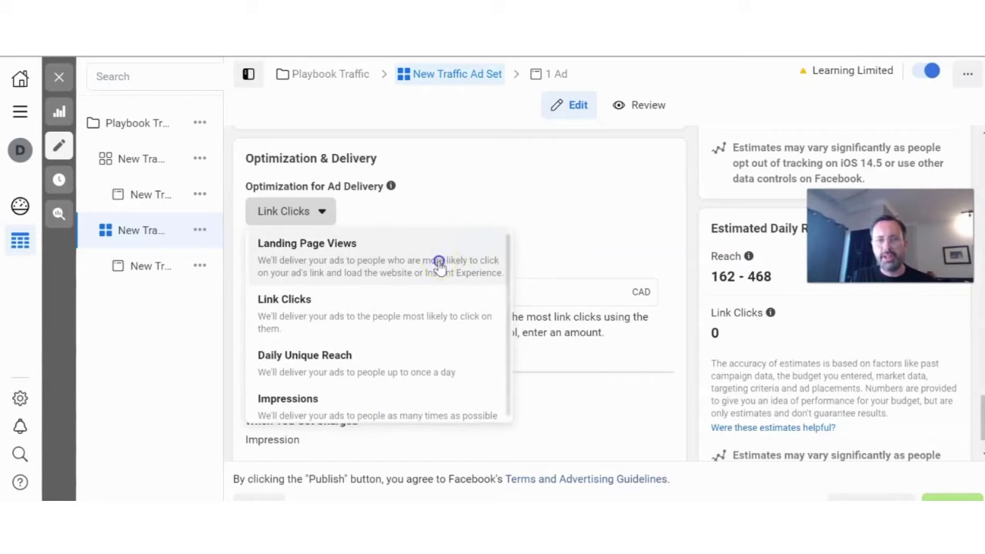
left_click(447, 266)
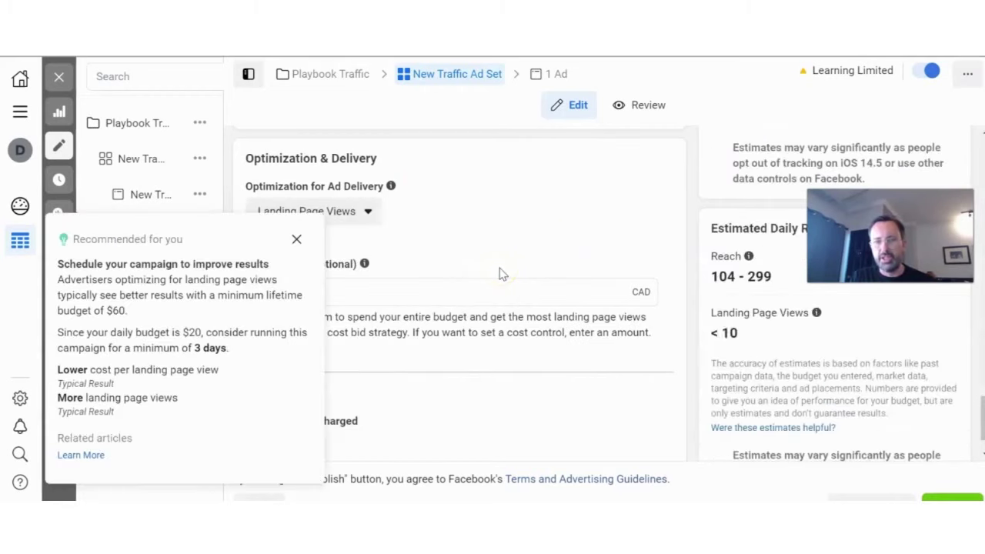
left_click(297, 239)
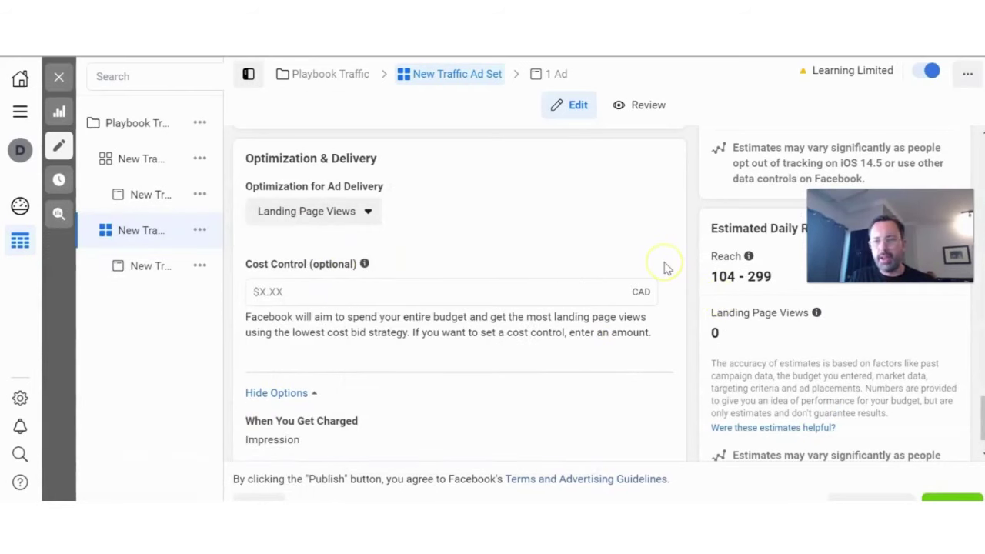
- Review the ad set's cost control, charging and delivery type settings alongside the Estimated Daily Results
scroll(667, 268, "down", 1)
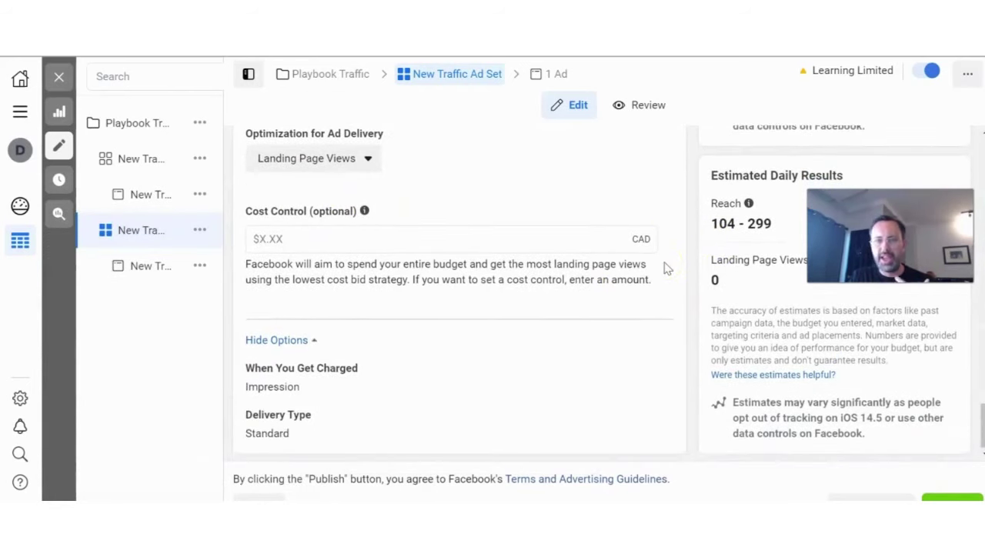
scroll(667, 268, "up", 1)
scroll(667, 268, "down", 1)
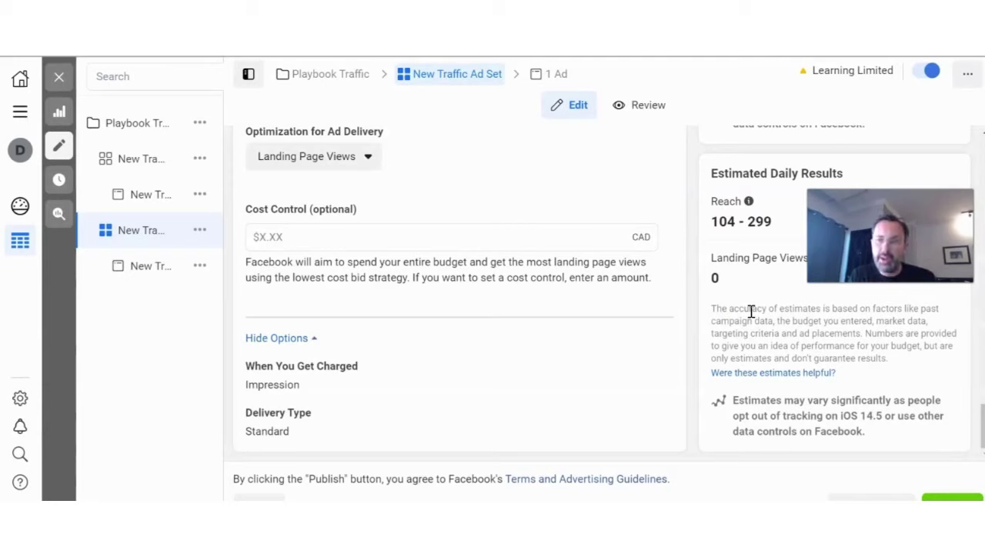
left_click(747, 285)
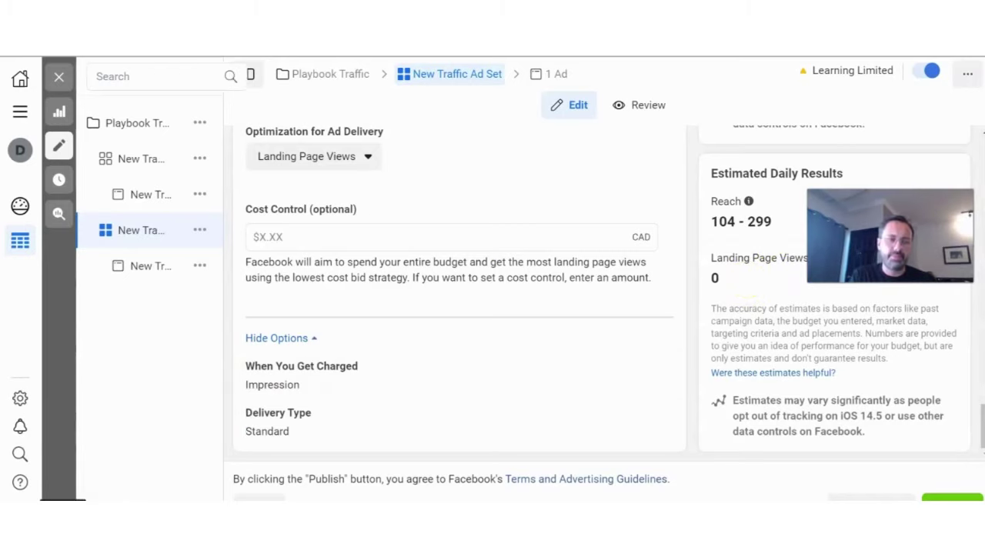
- Open New Traffic Ad under the edited ad set and review its identity, ad setup, format and media placements
left_click(151, 265)
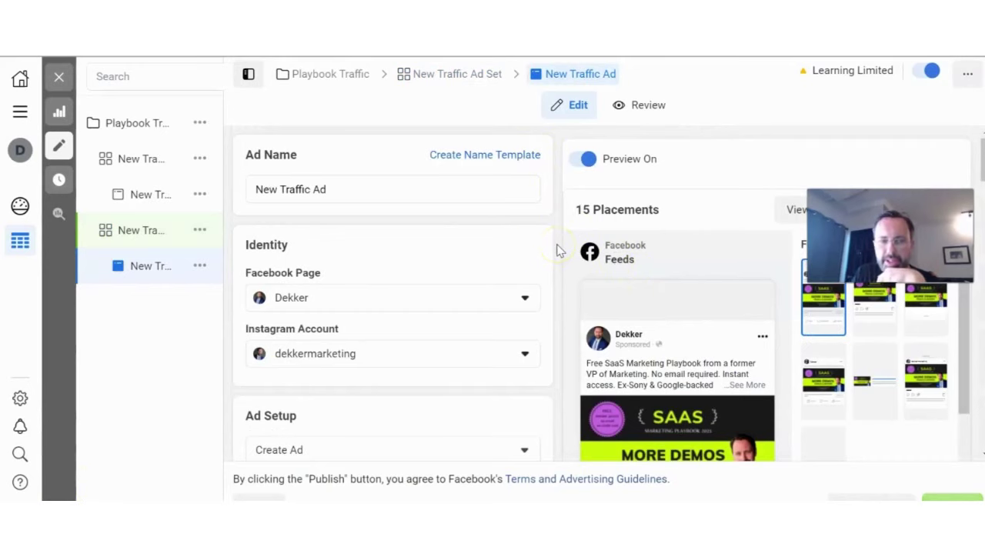
scroll(558, 250, "down", 1)
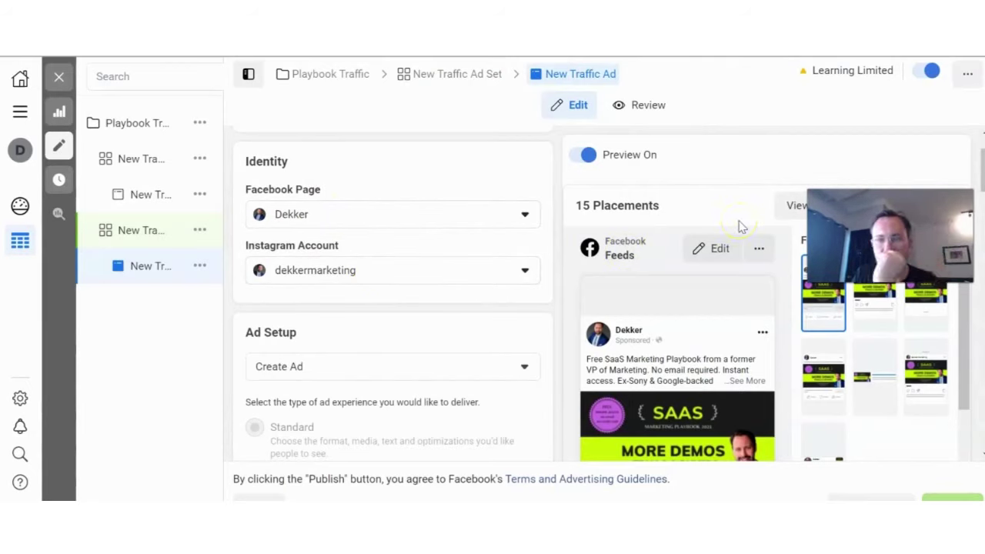
scroll(423, 288, "down", 3)
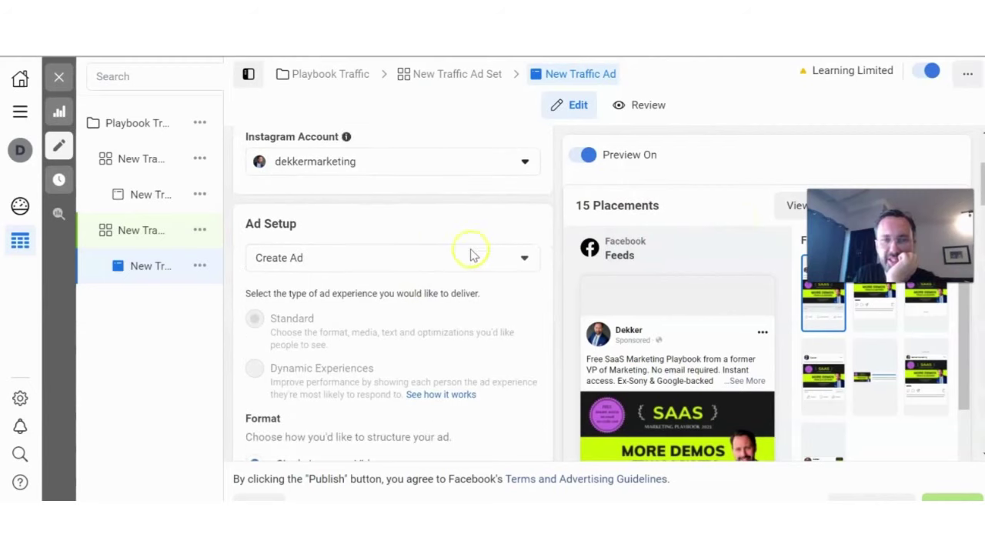
scroll(478, 247, "down", 5)
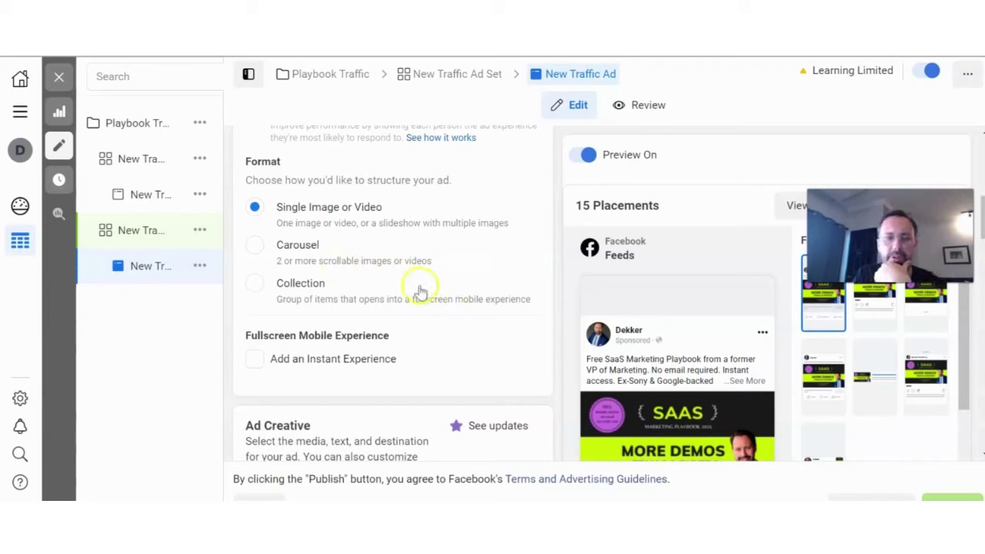
scroll(528, 377, "down", 3)
scroll(523, 275, "down", 5)
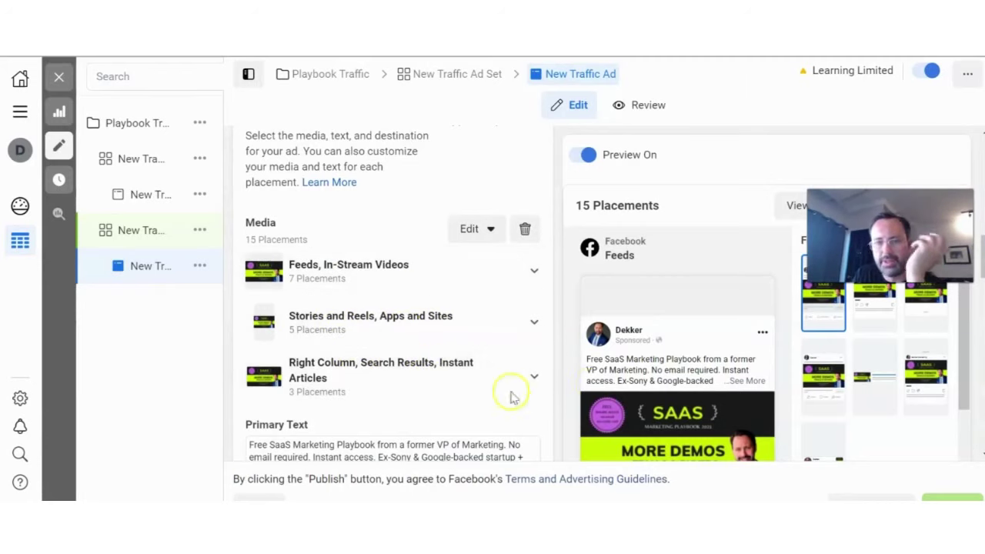
- Examine the ad's primary text and headline in the Ad Creative section
scroll(492, 377, "down", 5)
scroll(378, 293, "down", 2)
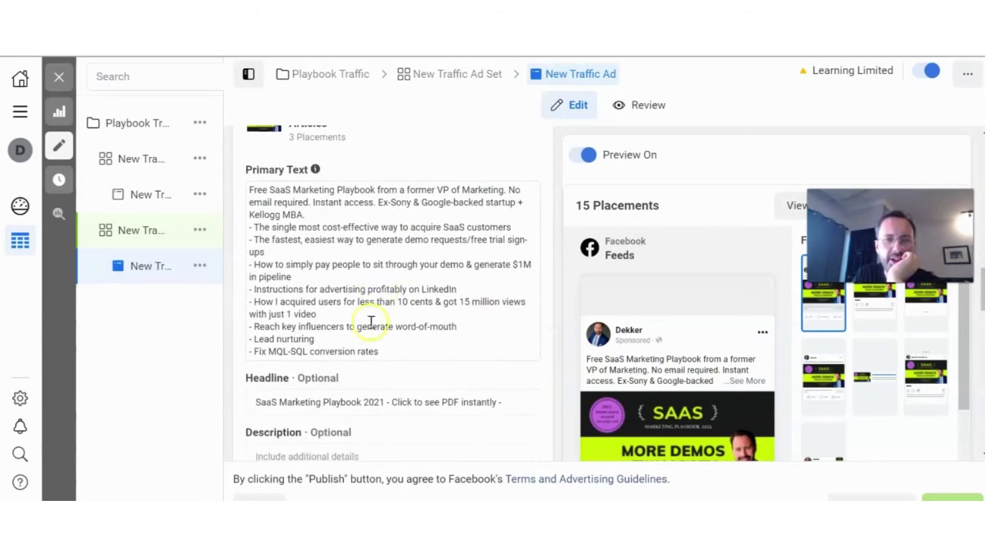
left_click_drag(390, 356, 247, 189)
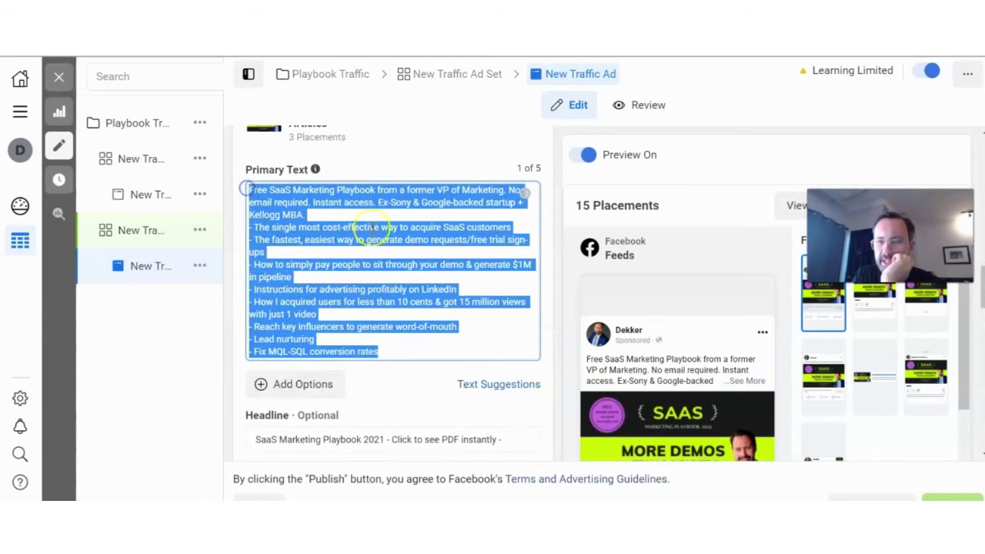
scroll(433, 297, "down", 2)
scroll(438, 304, "down", 1)
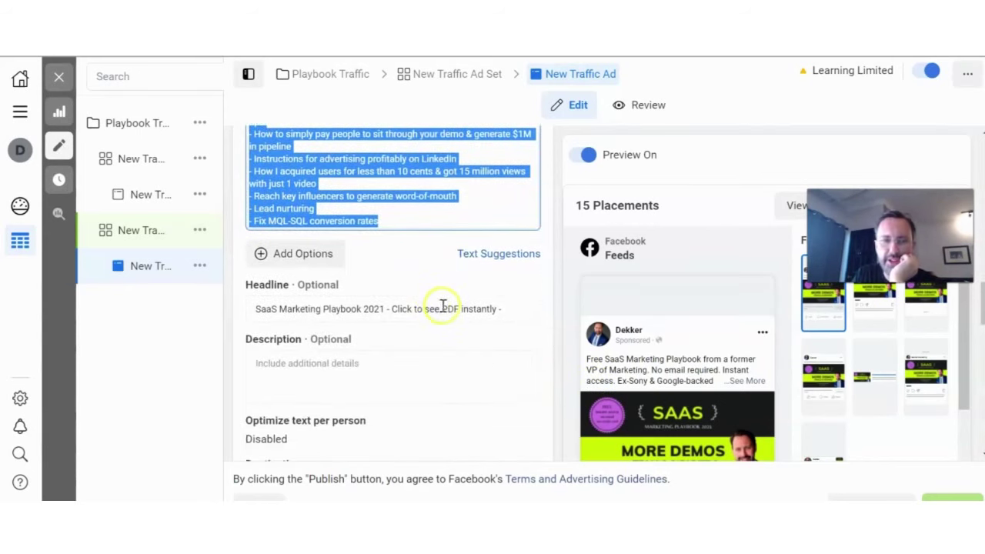
left_click(443, 308)
key("ctrl+a")
left_click(401, 321)
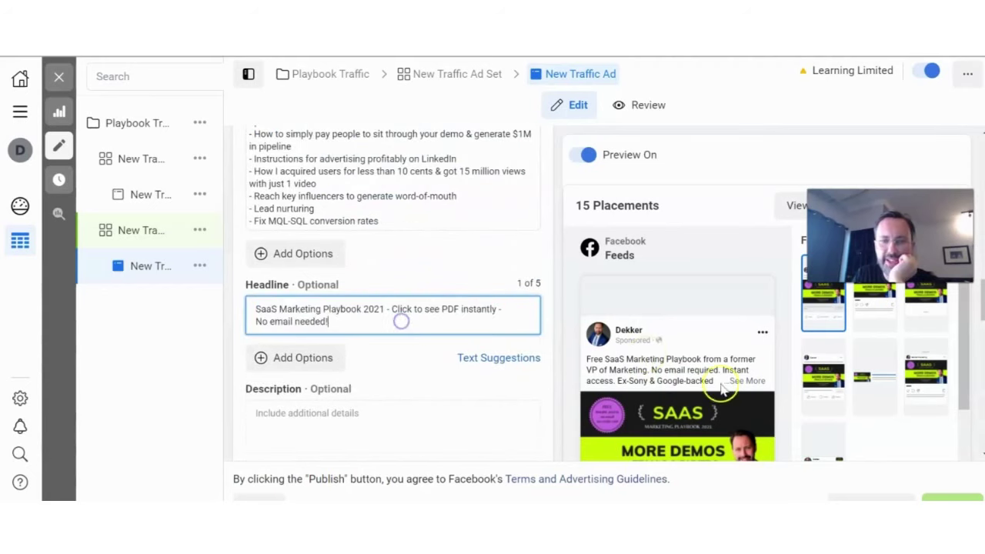
- Check the ad's destination and website URL, and look through the Stories and In-Stream placement previews
scroll(401, 322, "down", 5)
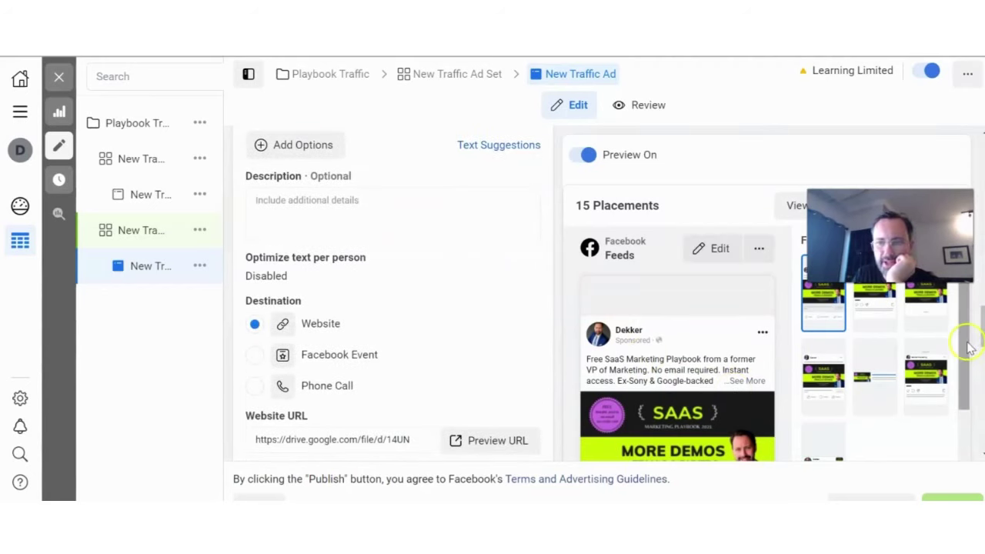
scroll(947, 395, "down", 5)
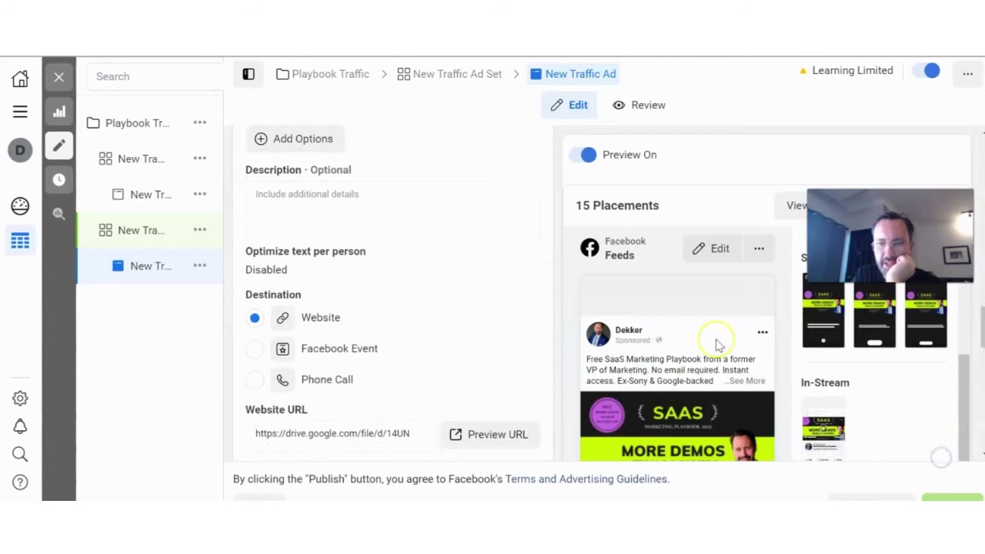
scroll(720, 346, "up", 5)
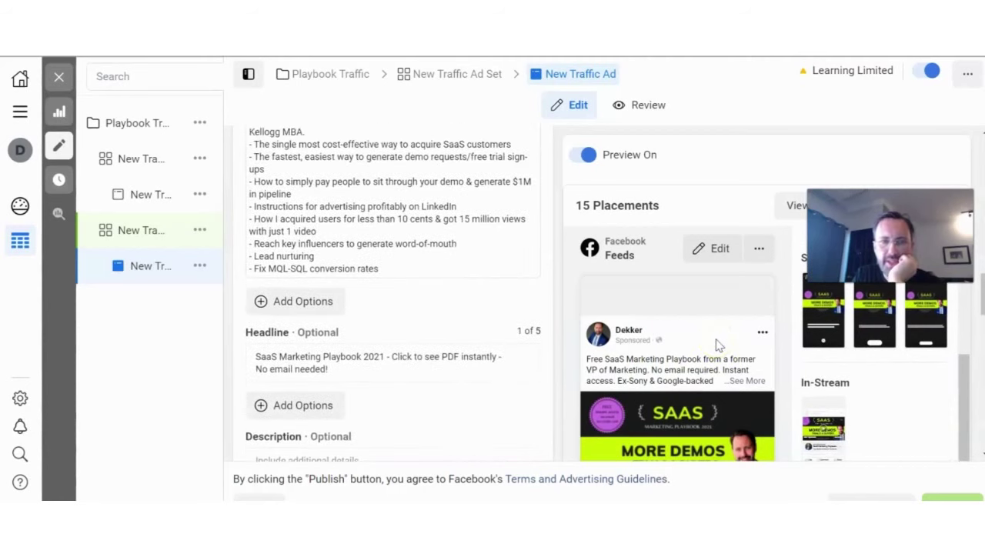
- Examine the wording of the ad's headline and the optional description field below it
left_click(344, 383)
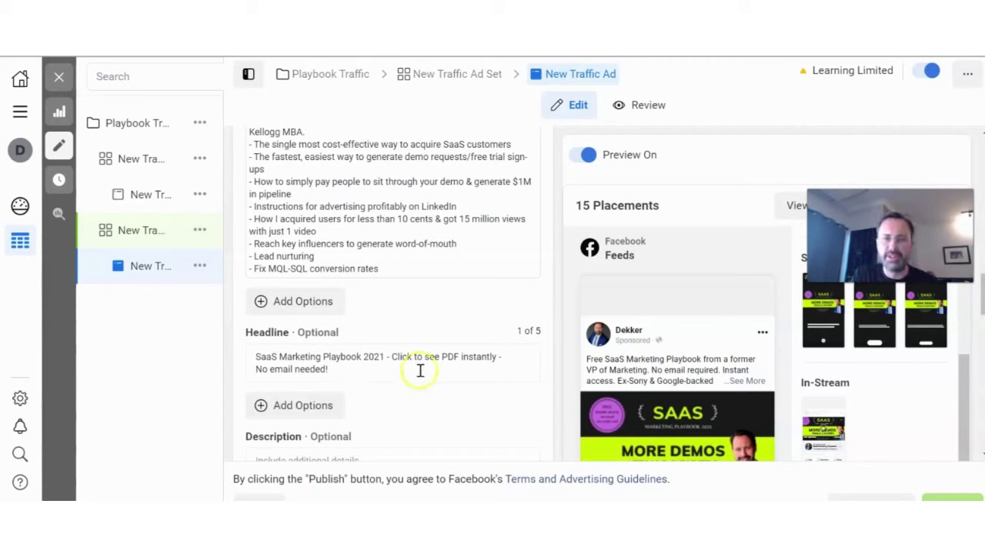
left_click(482, 364)
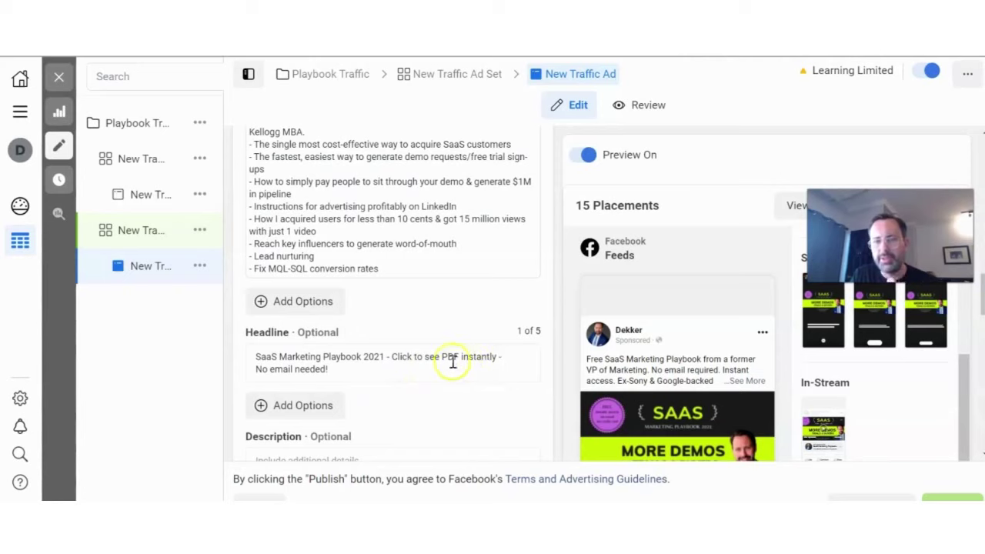
left_click_drag(459, 356, 497, 356)
left_click(496, 360)
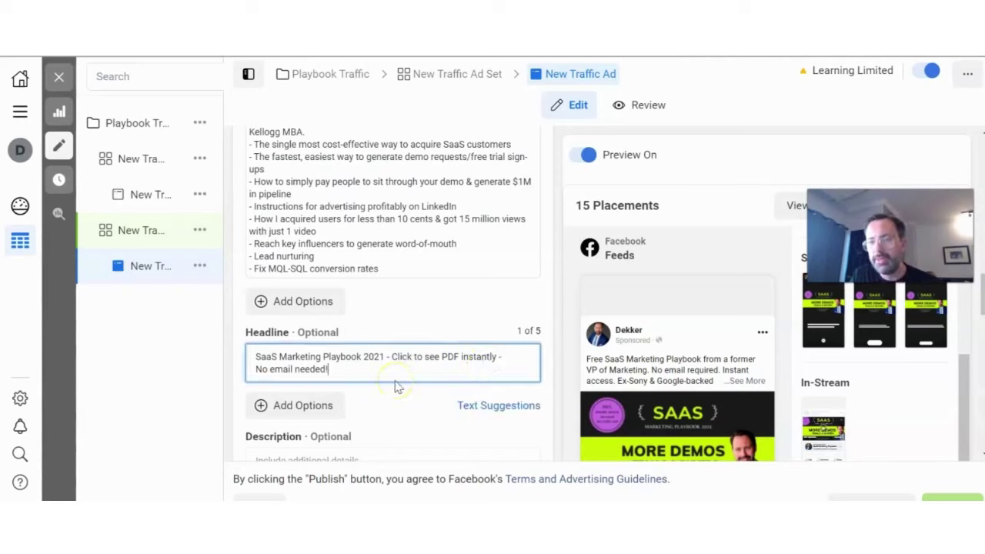
scroll(366, 329, "down", 1)
scroll(363, 326, "down", 2)
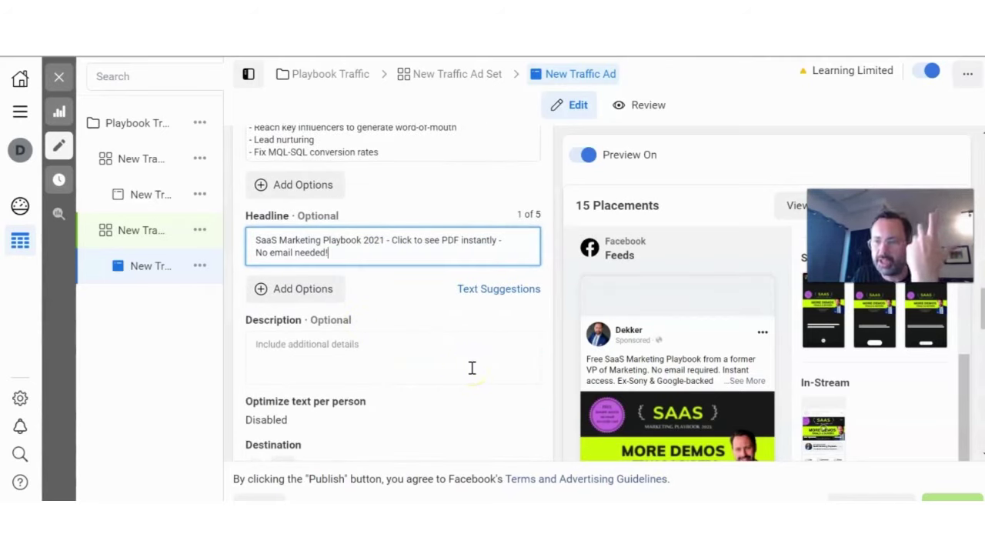
- Check the ad's description field, text optimization setting, destination and full website URL
scroll(472, 369, "down", 1)
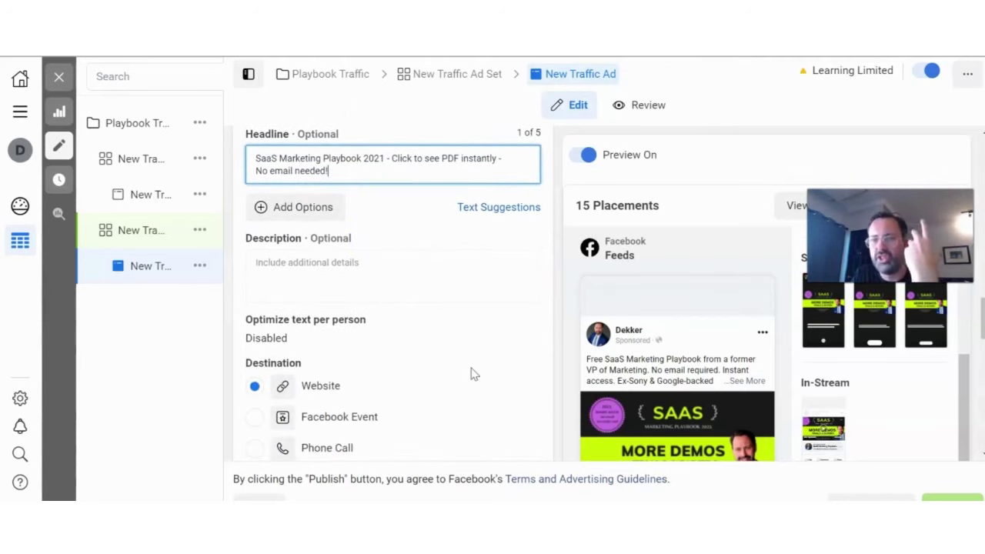
left_click(441, 303)
scroll(442, 305, "down", 1)
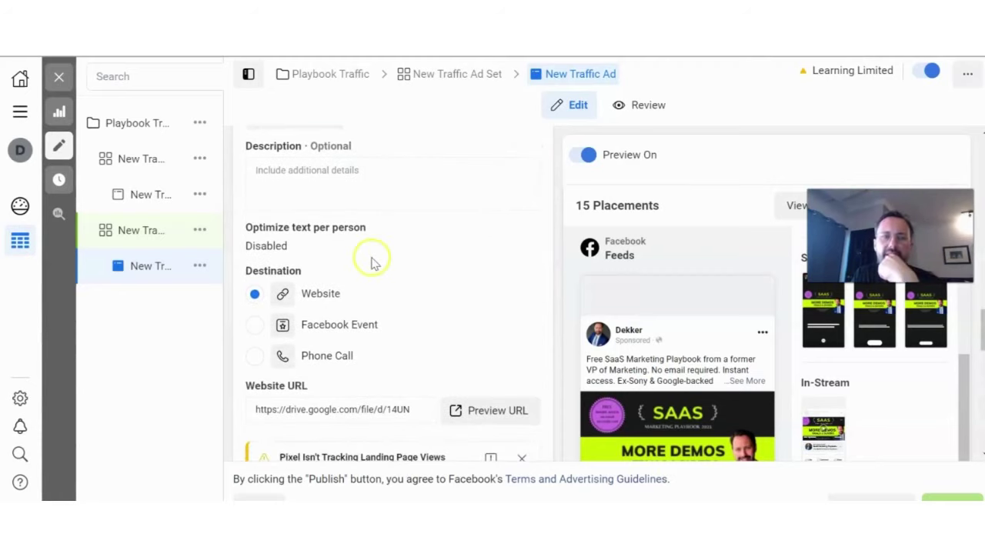
mouse_move(361, 226)
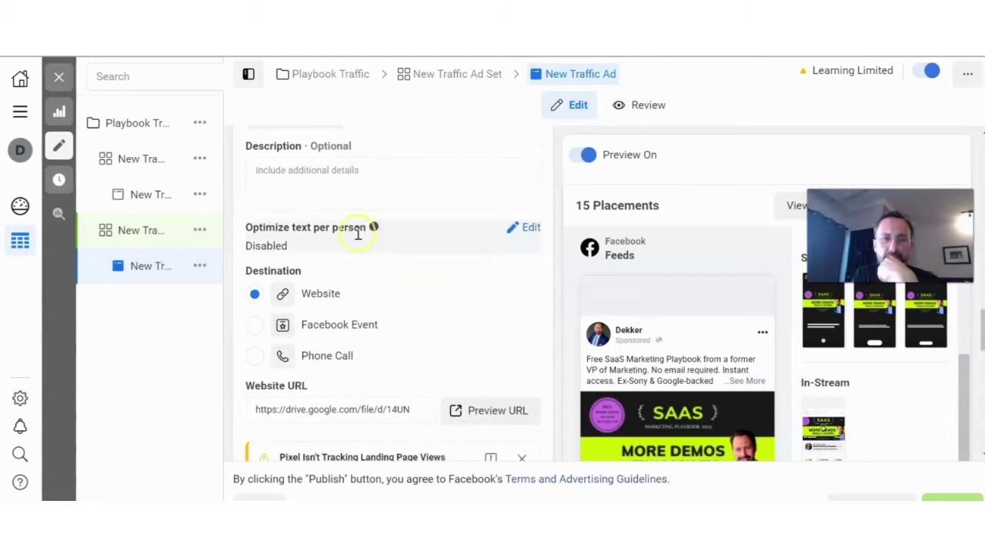
scroll(423, 312, "down", 2)
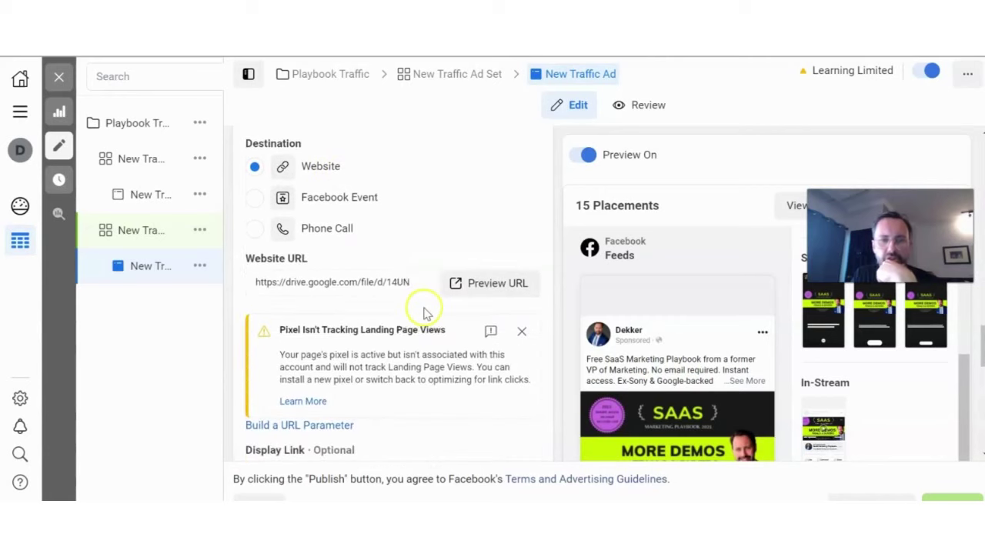
triple_click(404, 282)
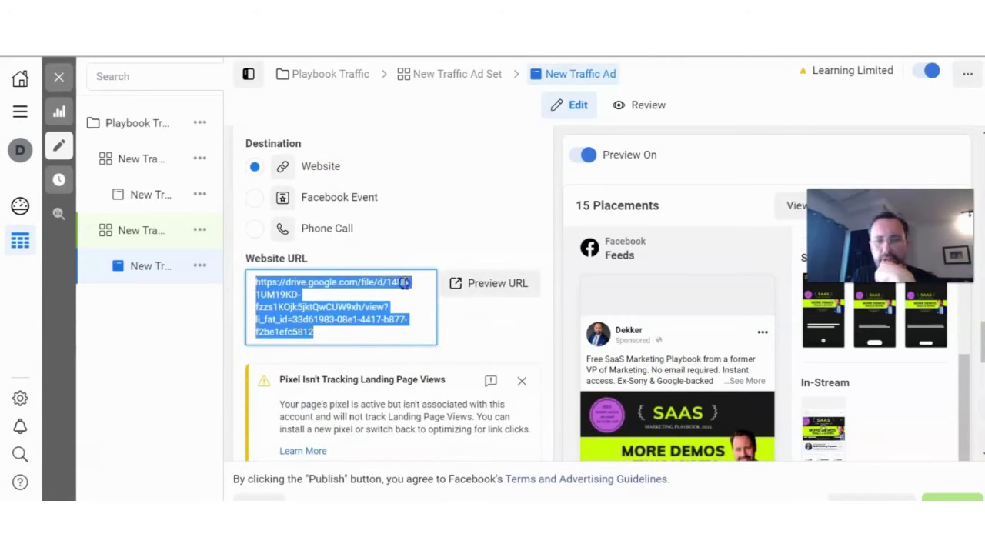
left_click(548, 229)
- Look through the ad's available call-to-action options and keep Download selected
scroll(485, 223, "down", 5)
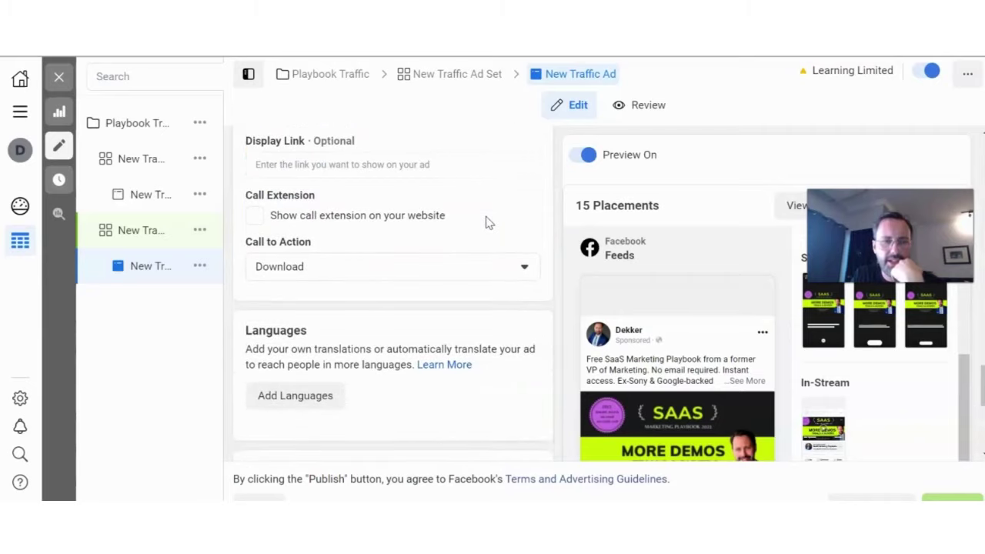
left_click(470, 267)
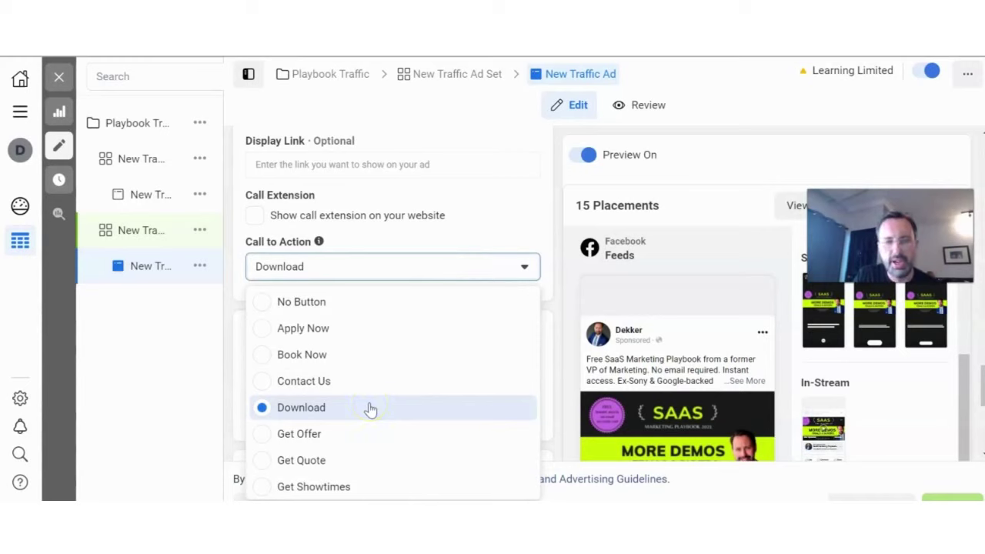
scroll(369, 409, "down", 3)
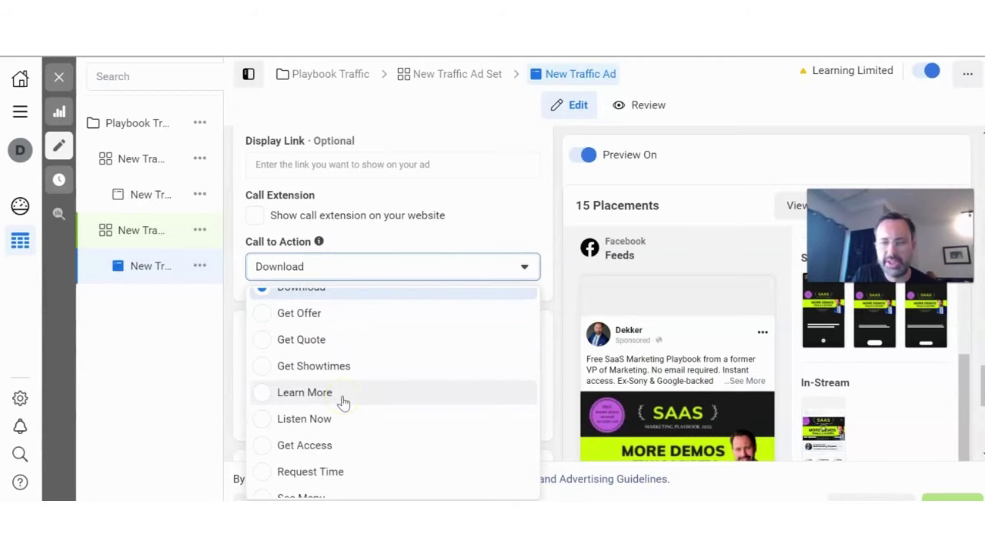
scroll(343, 403, "down", 4)
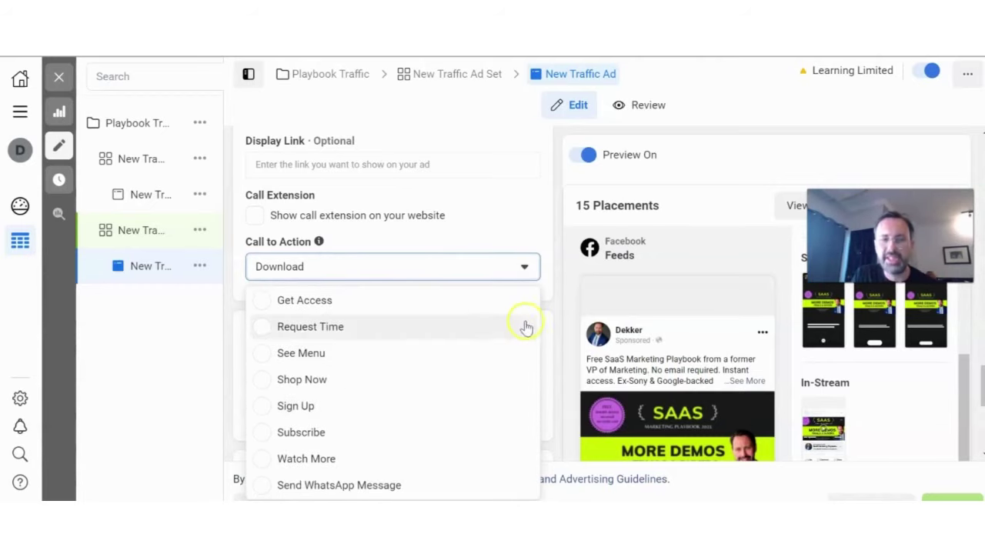
left_click(559, 325)
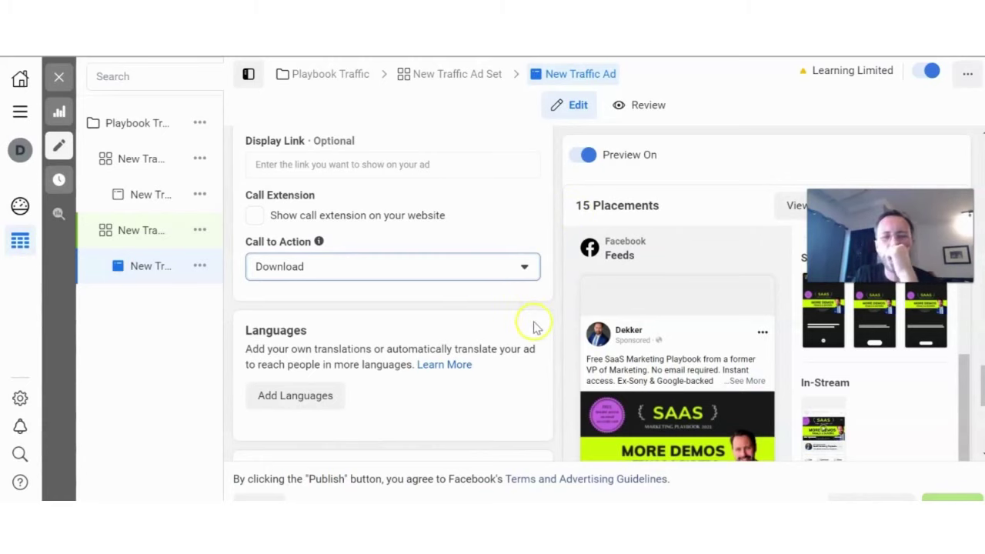
- Review the ad's Tracking section and expand the full primary text in the Facebook Feeds preview to examine text, image and headline
scroll(520, 298, "down", 5)
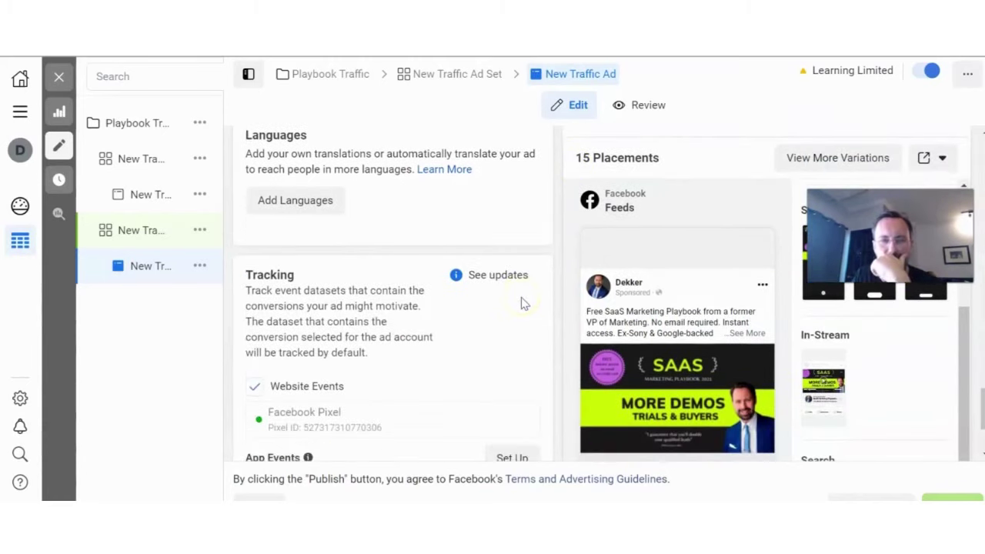
scroll(743, 233, "up", 3)
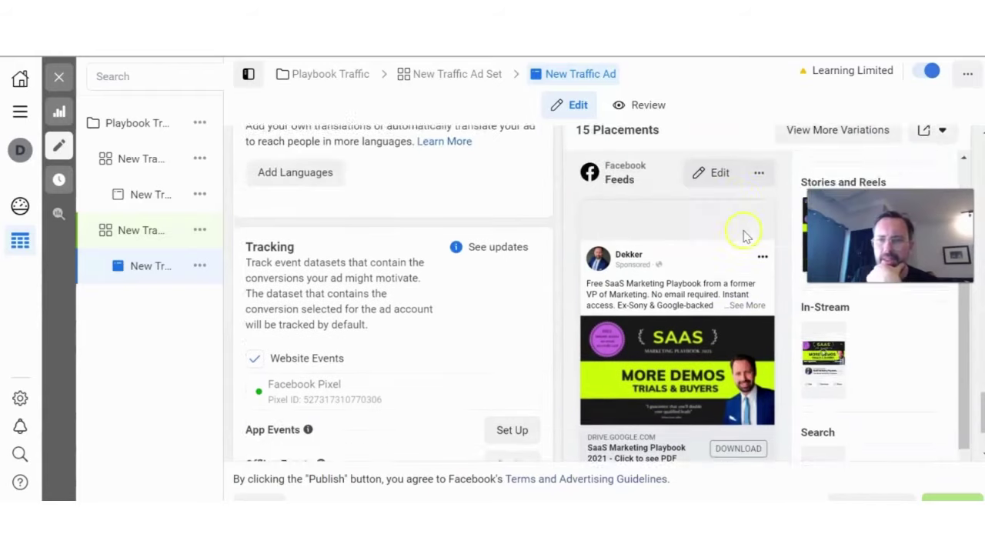
scroll(743, 233, "down", 2)
left_click(745, 231)
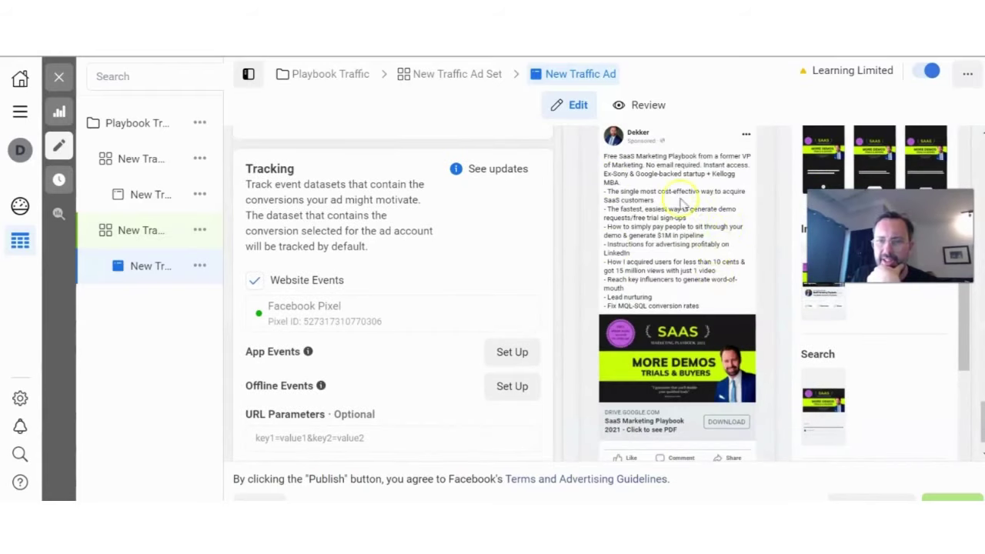
scroll(677, 208, "up", 1)
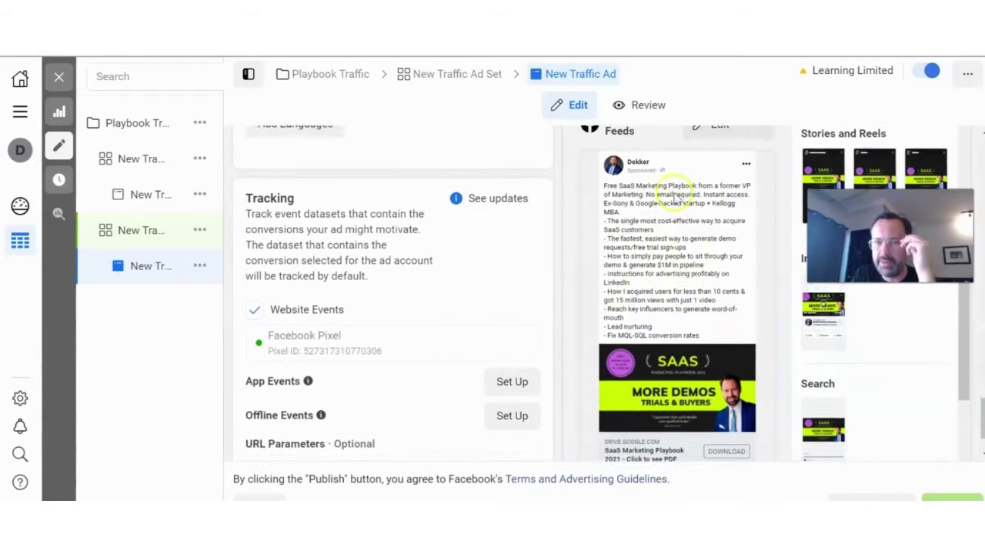
scroll(663, 267, "down", 2)
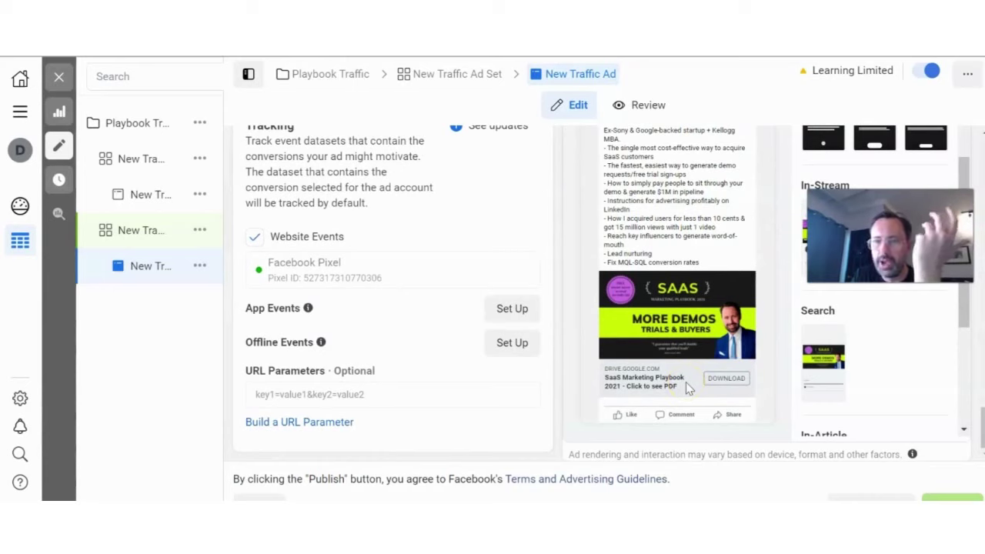
left_click(620, 297)
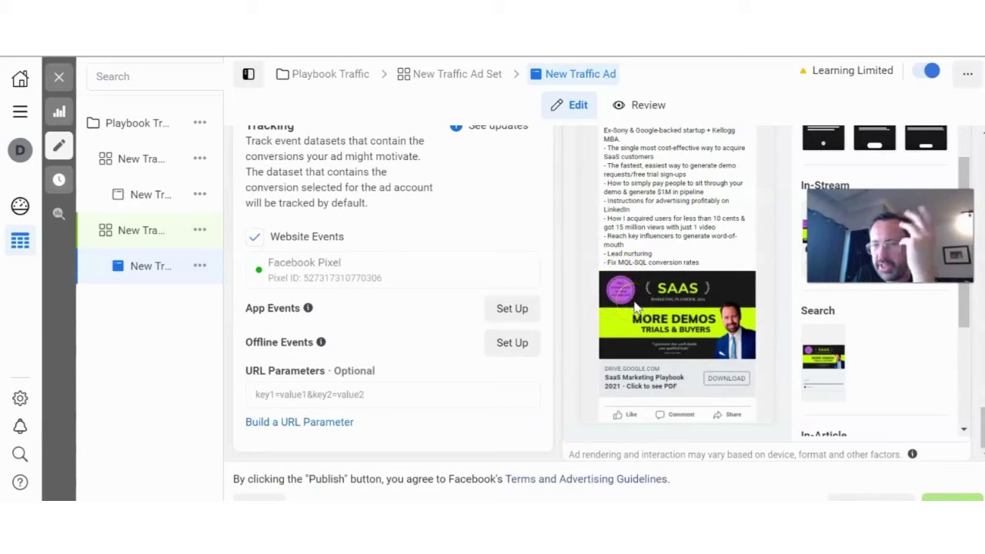
left_click(626, 306)
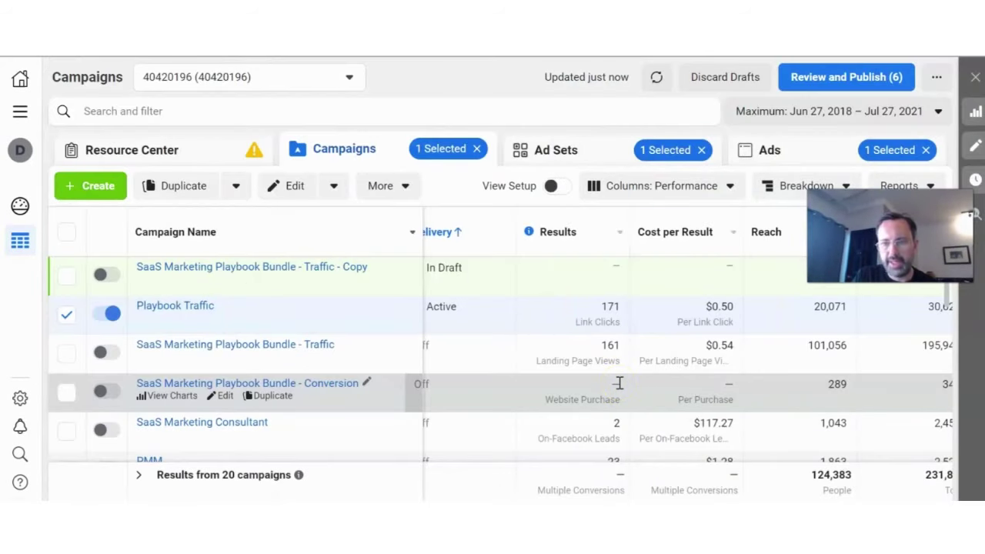
- Compare the results, cost per result and reach of the campaigns in the Campaigns table
scroll(708, 381, "right", 2)
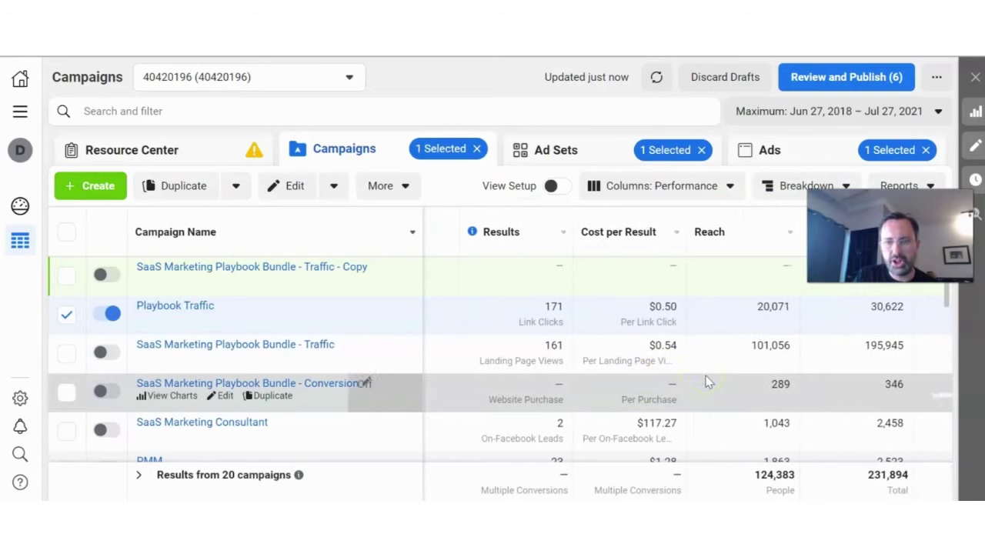
scroll(707, 380, "left", 3)
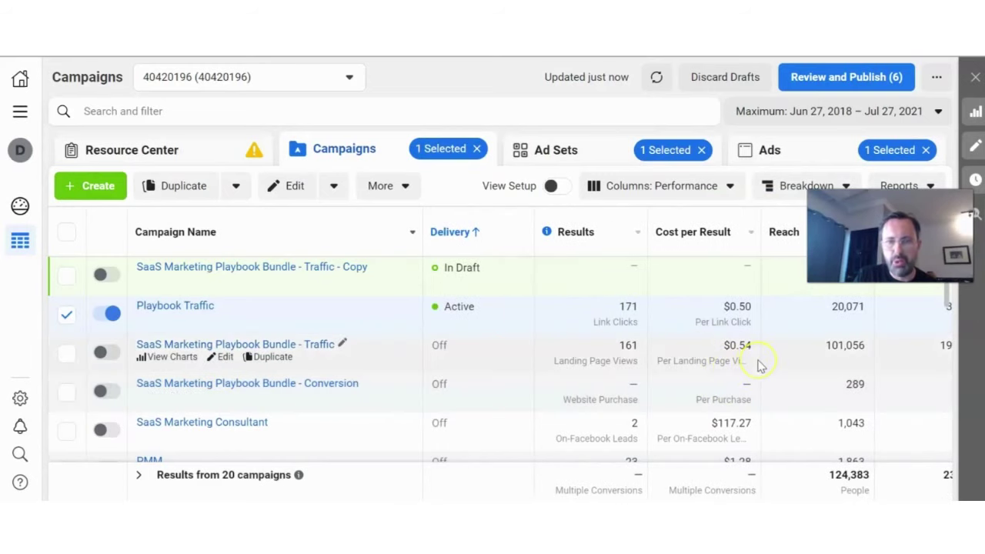
mouse_move(329, 304)
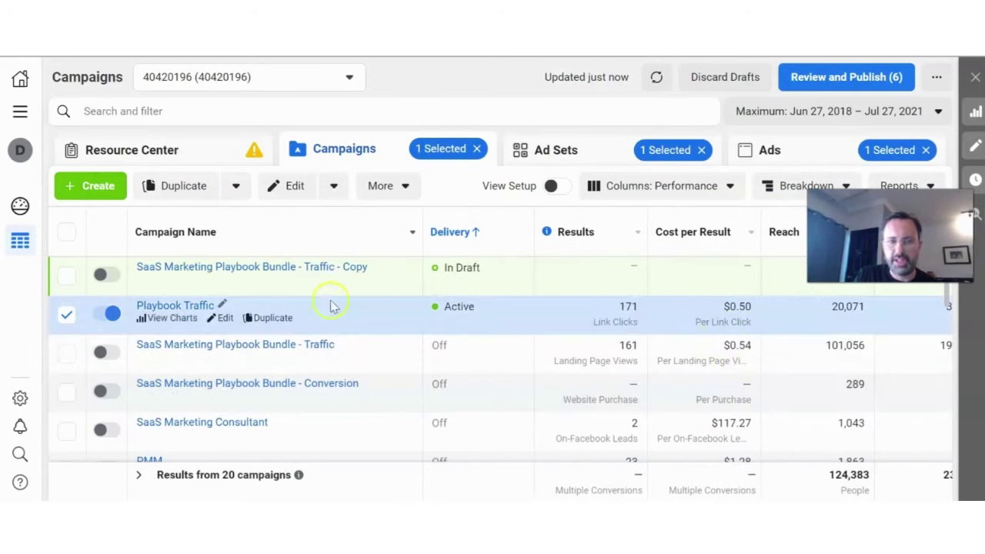
- Open the Playbook Traffic campaign for editing and review its details, A/B test and Campaign Budget Optimization sections
left_click(223, 318)
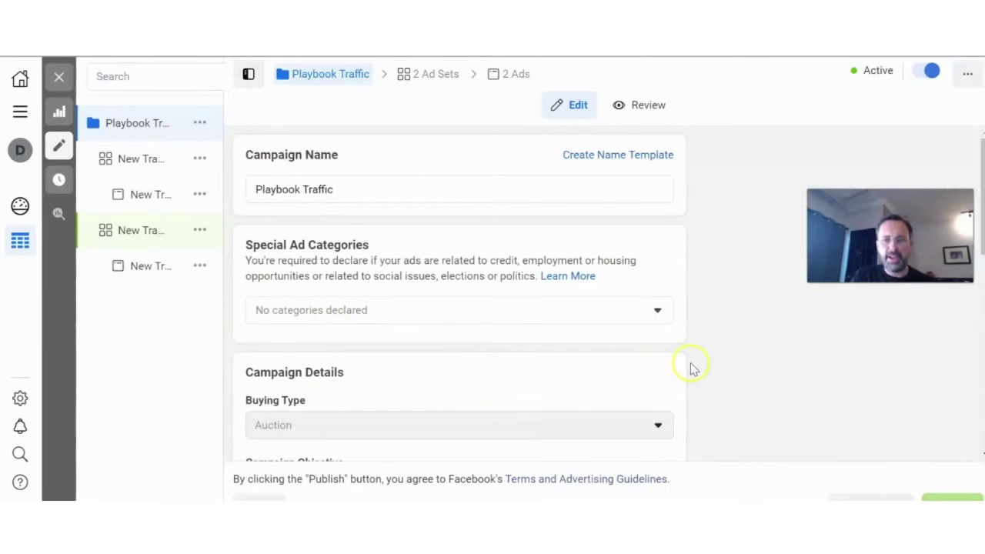
scroll(690, 367, "down", 3)
scroll(690, 368, "down", 5)
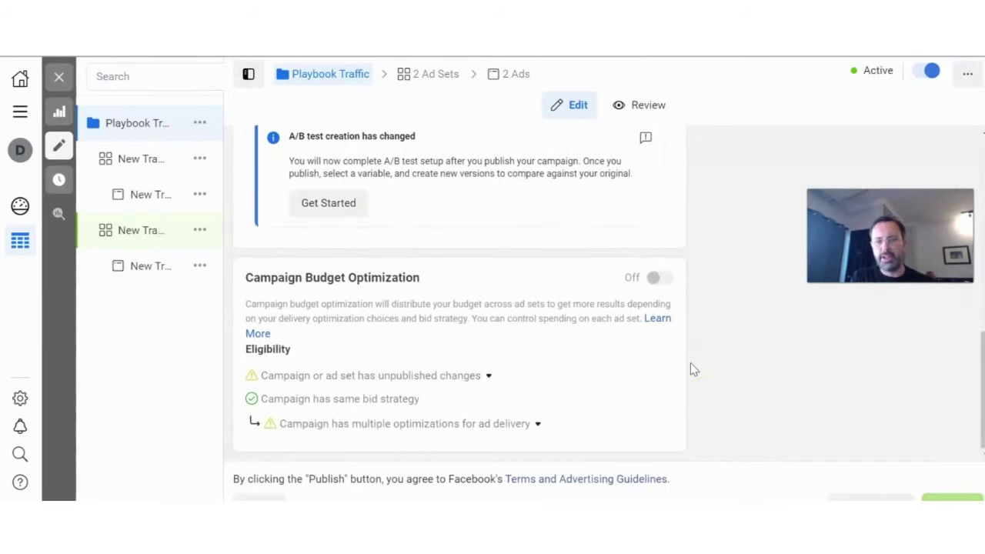
scroll(690, 369, "up", 8)
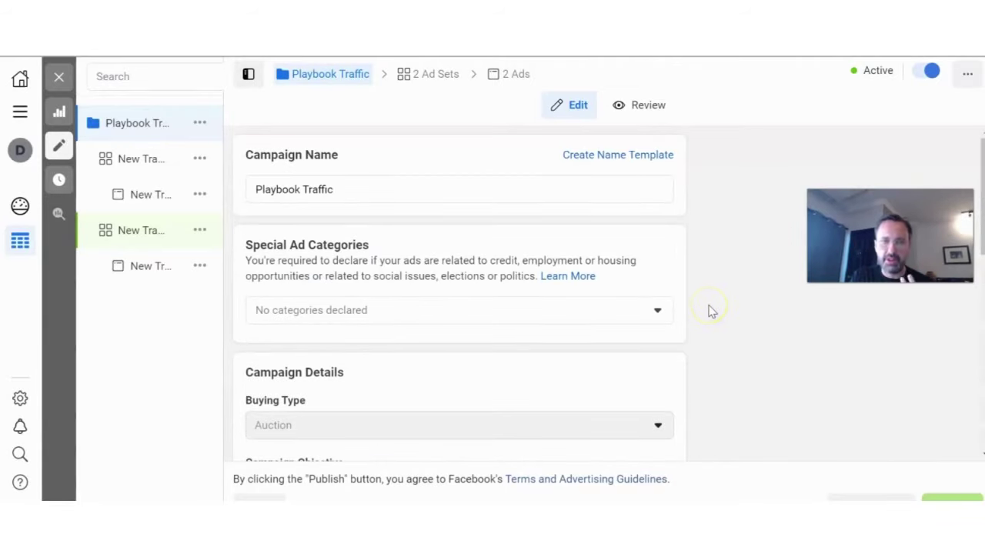
- Open New Traffic Ad under the edited ad set and review its creative text, website URL and placement previews
left_click(159, 268)
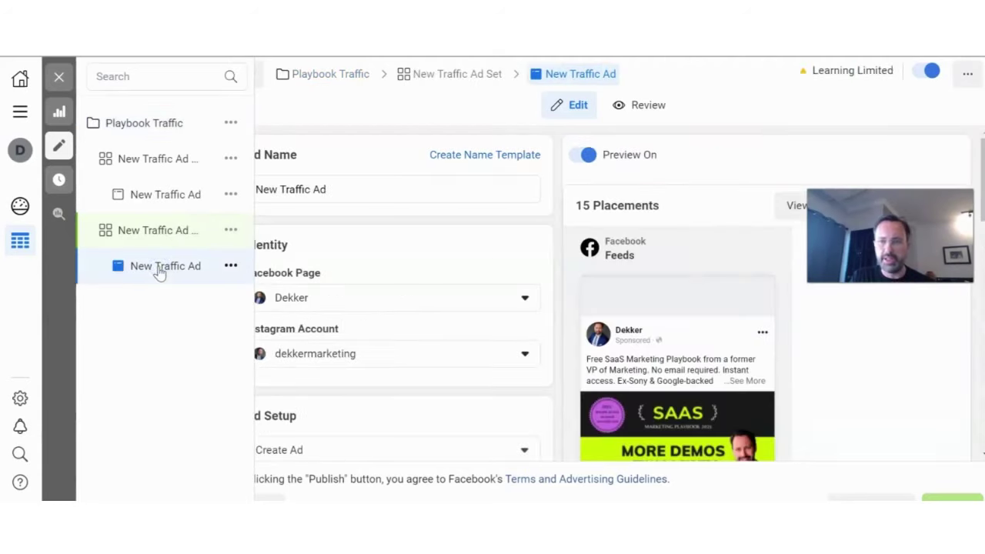
scroll(534, 314, "down", 5)
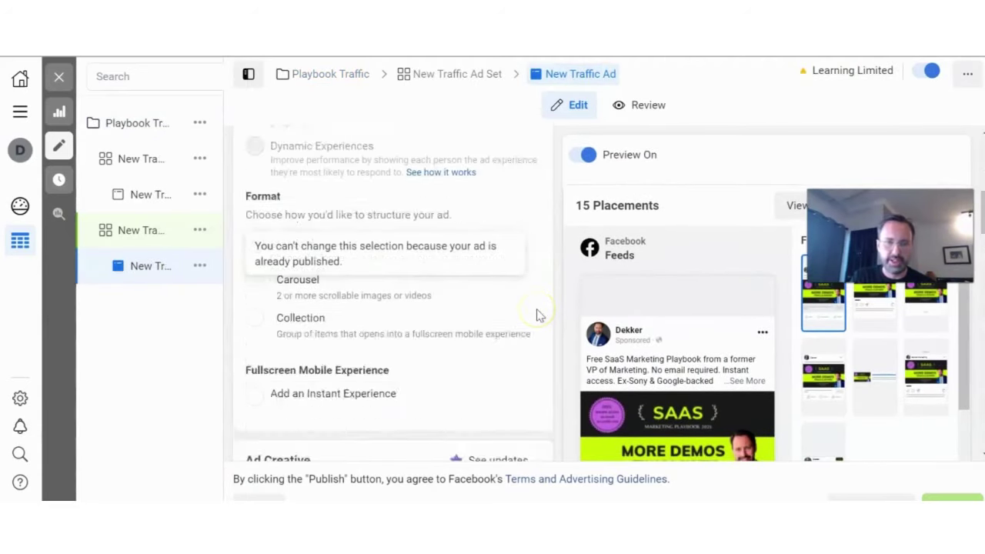
scroll(537, 315, "down", 10)
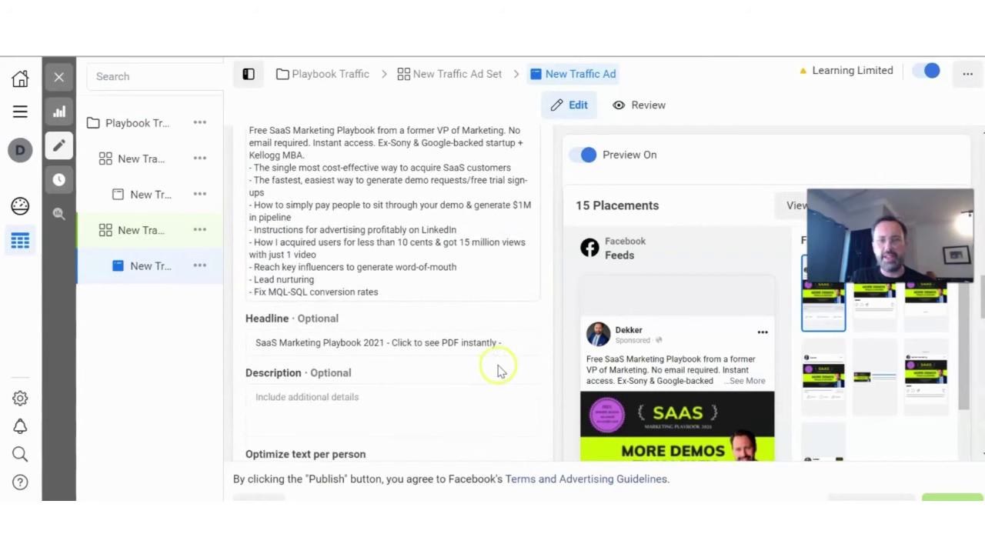
scroll(499, 370, "down", 8)
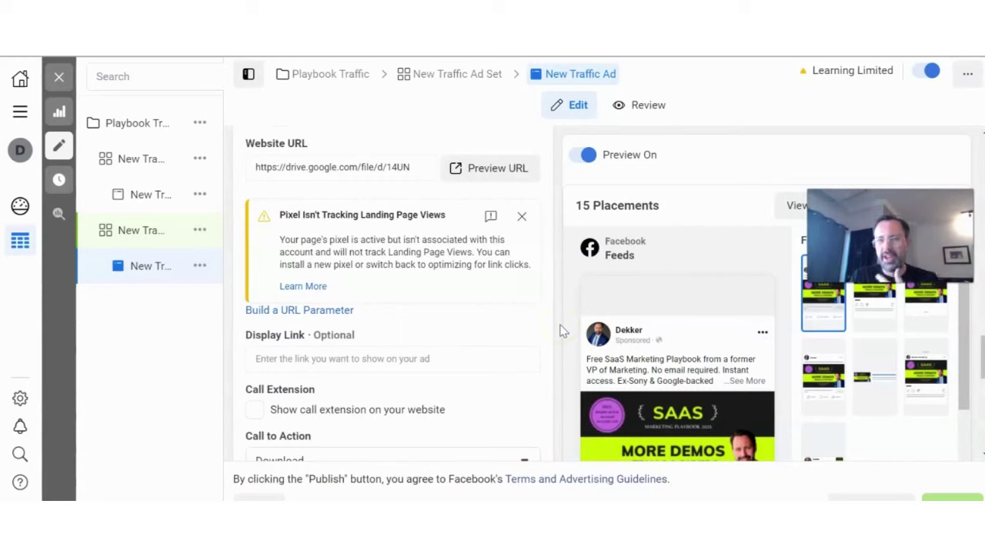
scroll(822, 361, "down", 3)
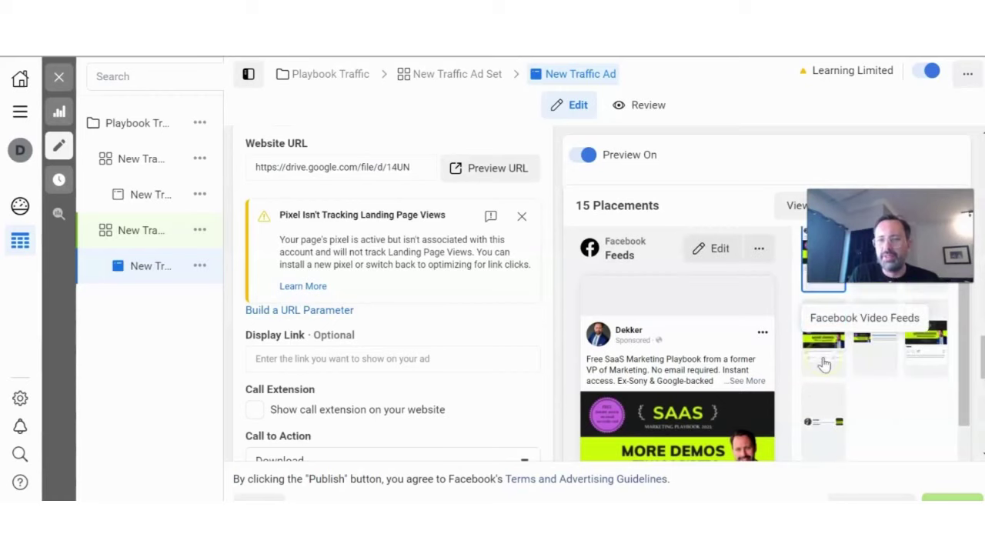
scroll(737, 354, "down", 1)
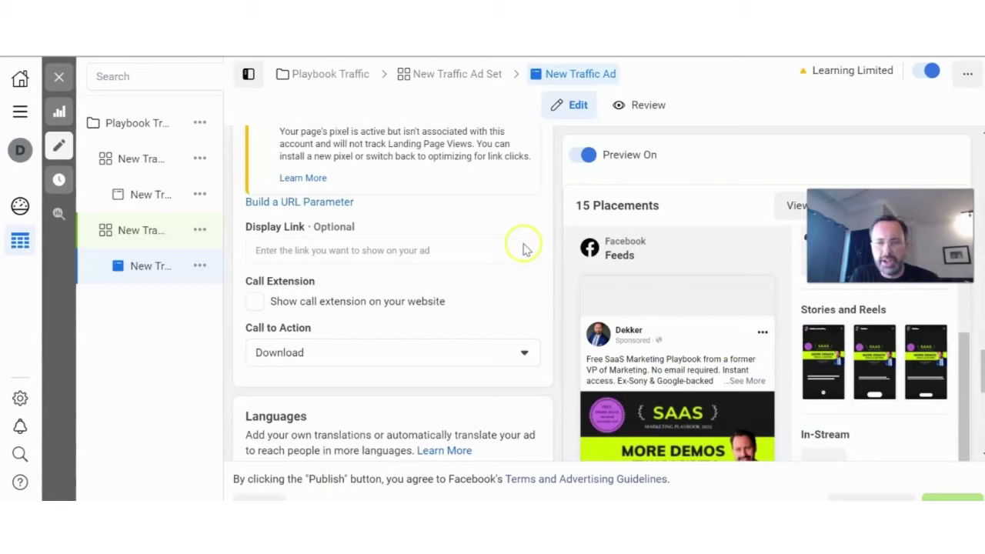
- Return to the ad's setup section and examine the Standard, Dynamic Experiences and format options
scroll(523, 248, "up", 4)
scroll(523, 248, "up", 8)
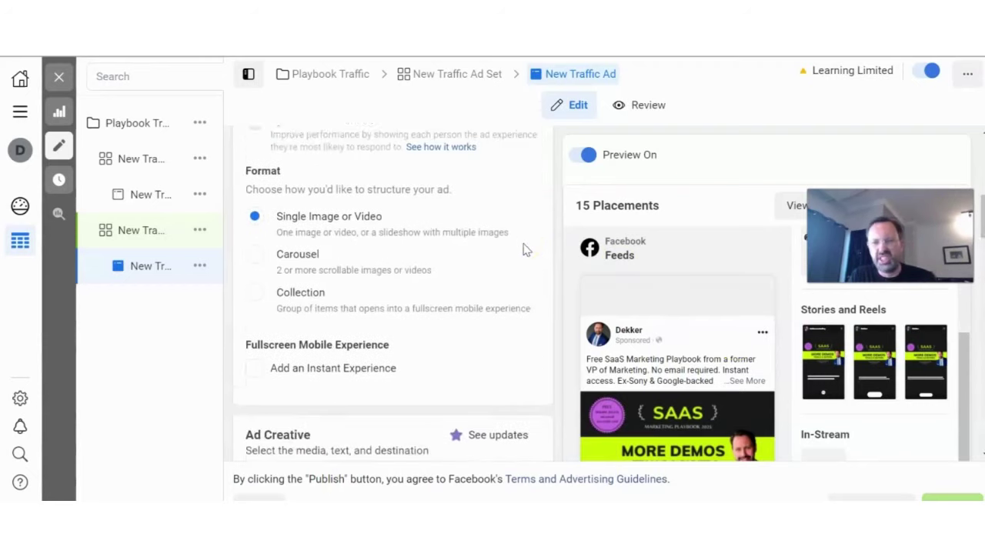
left_click(423, 190)
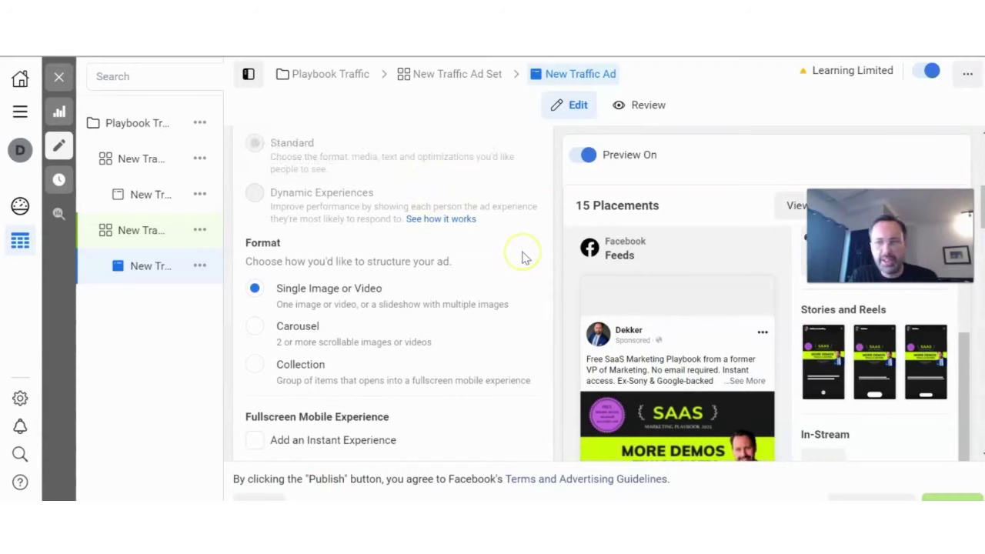
scroll(735, 353, "down", 3)
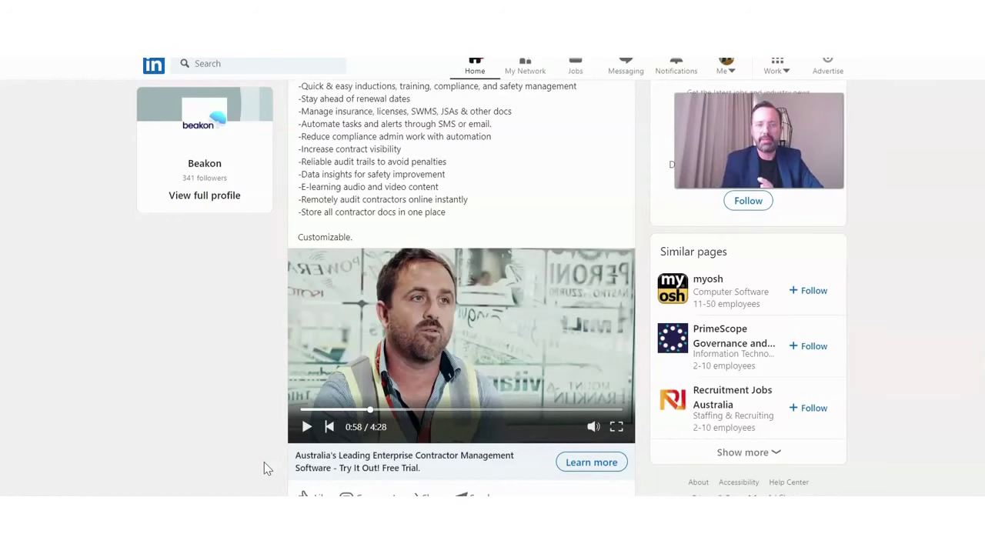
- Switch to LinkedIn and examine the promoted Beakon ad's text, video and headline
scroll(267, 468, "up", 2)
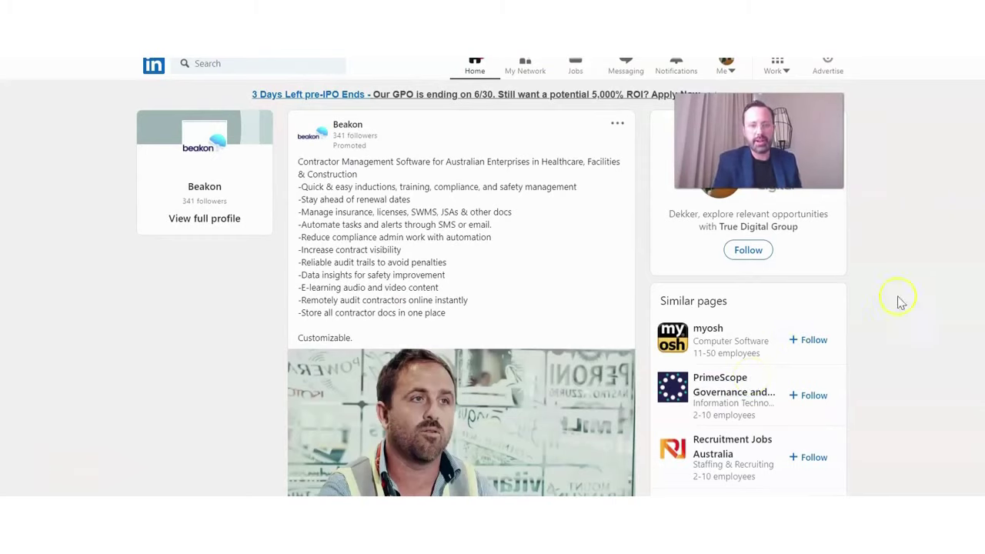
scroll(781, 314, "down", 2)
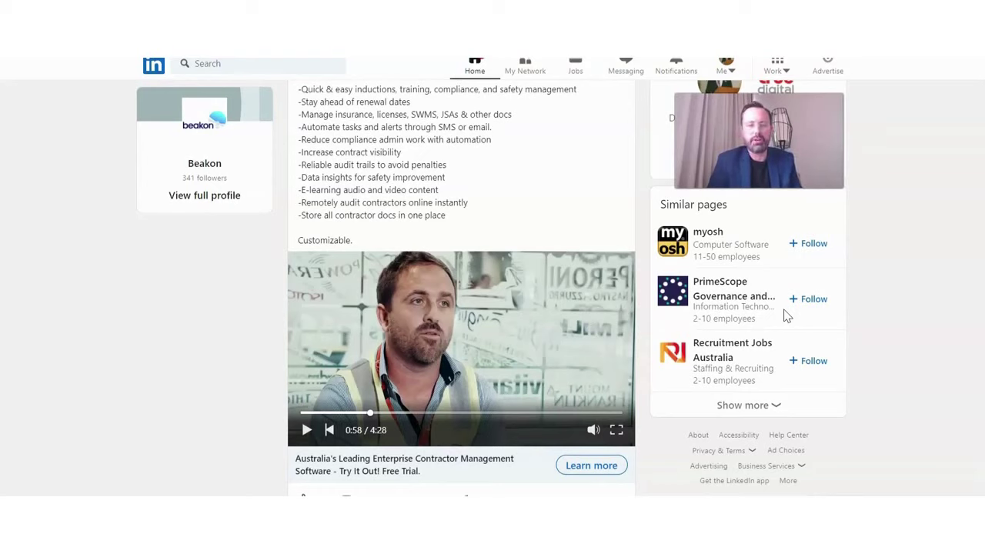
left_click(504, 333)
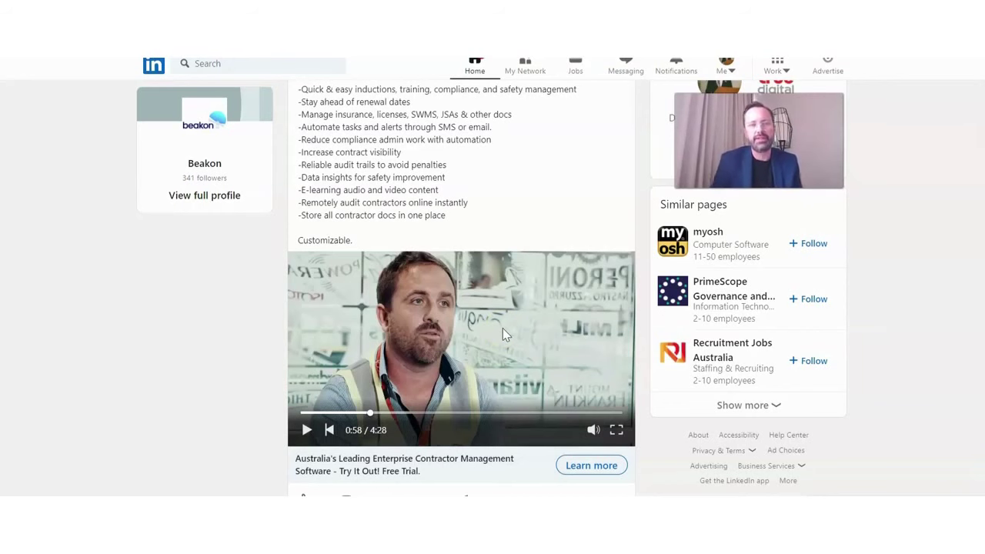
- Examine the promoted Beakon ad's Contractor Management Software opening and full benefits list alongside its video
scroll(502, 333, "up", 2)
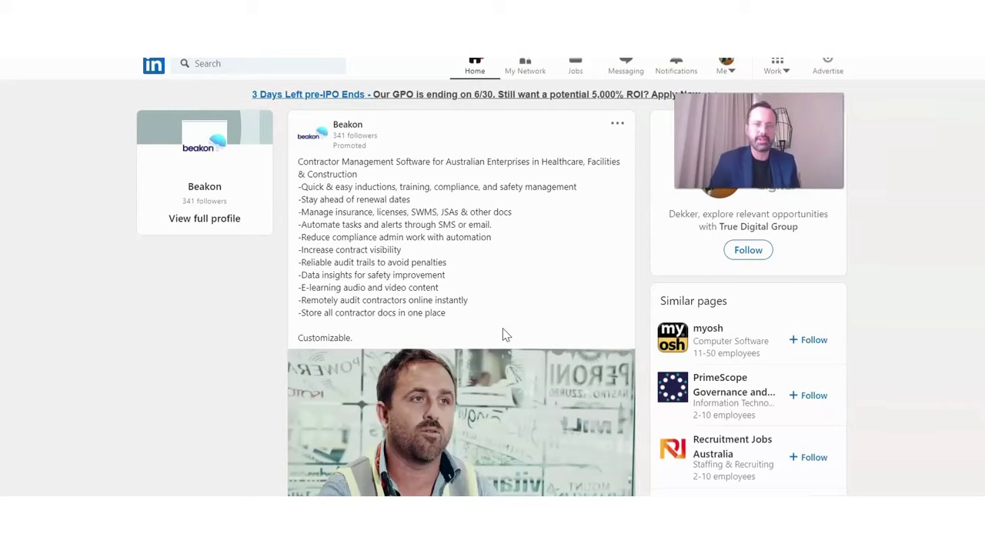
scroll(507, 331, "down", 3)
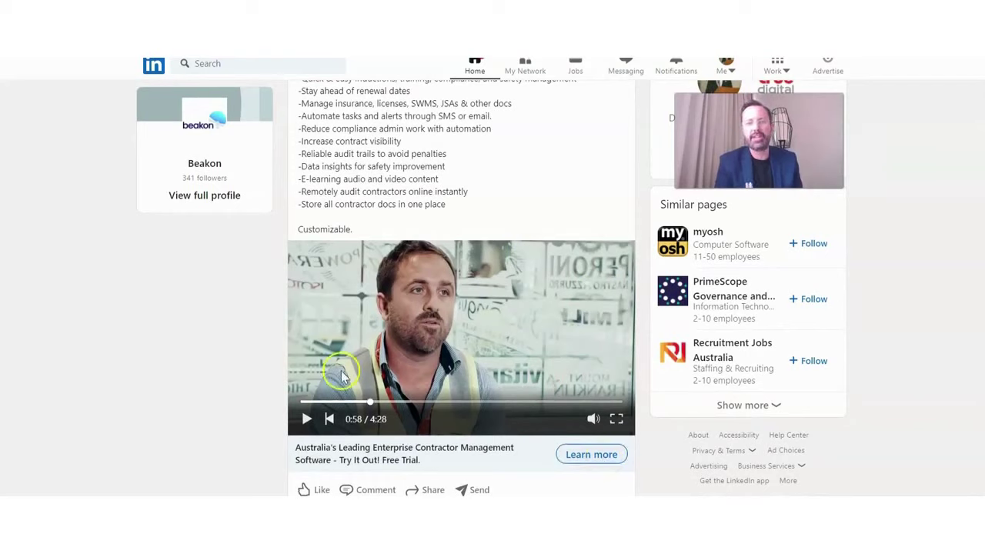
left_click(509, 362)
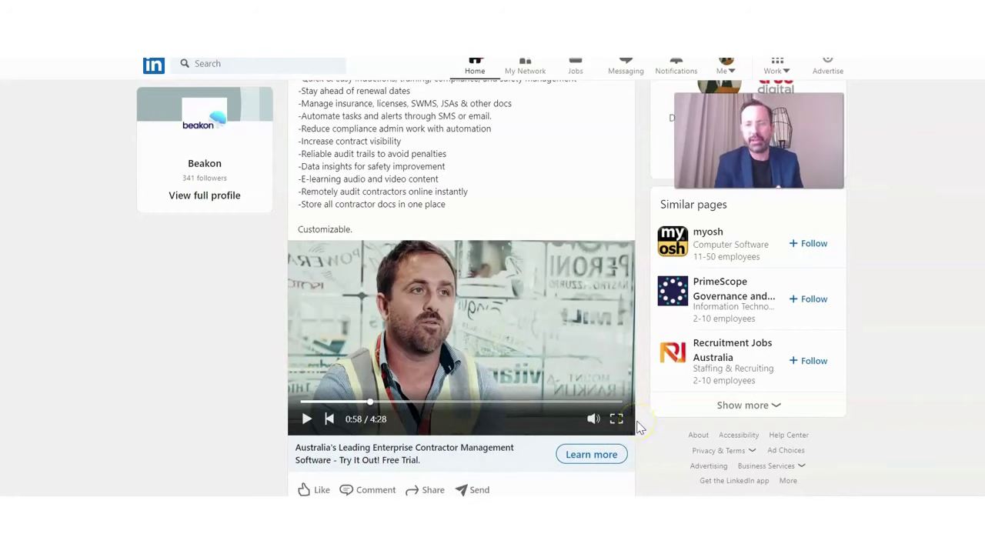
scroll(546, 301, "up", 3)
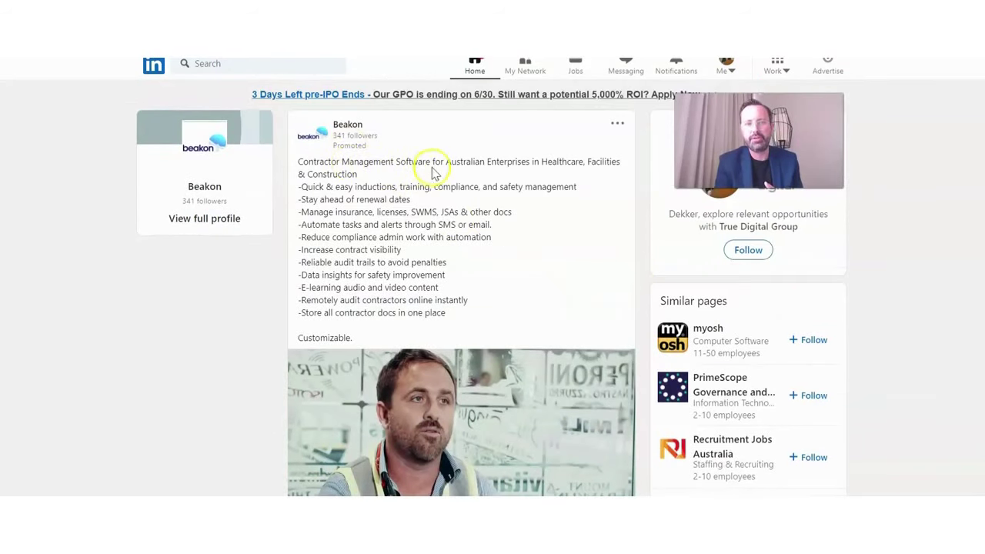
left_click_drag(431, 164, 300, 161)
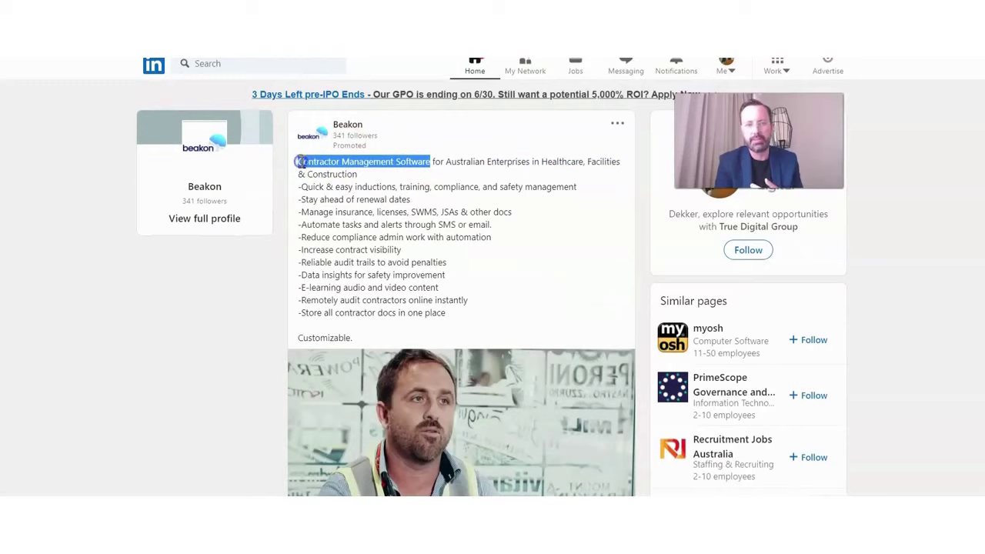
left_click(532, 237)
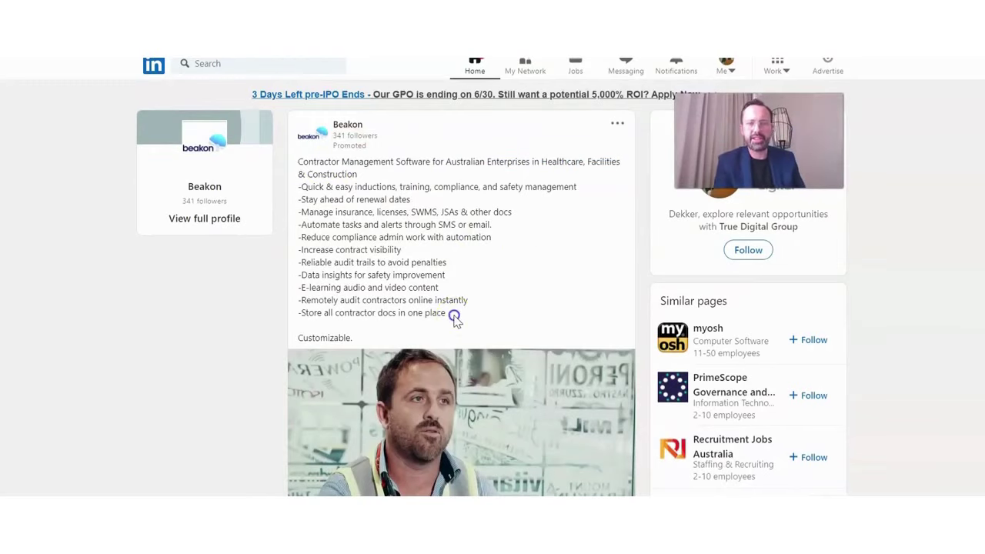
left_click_drag(454, 316, 296, 169)
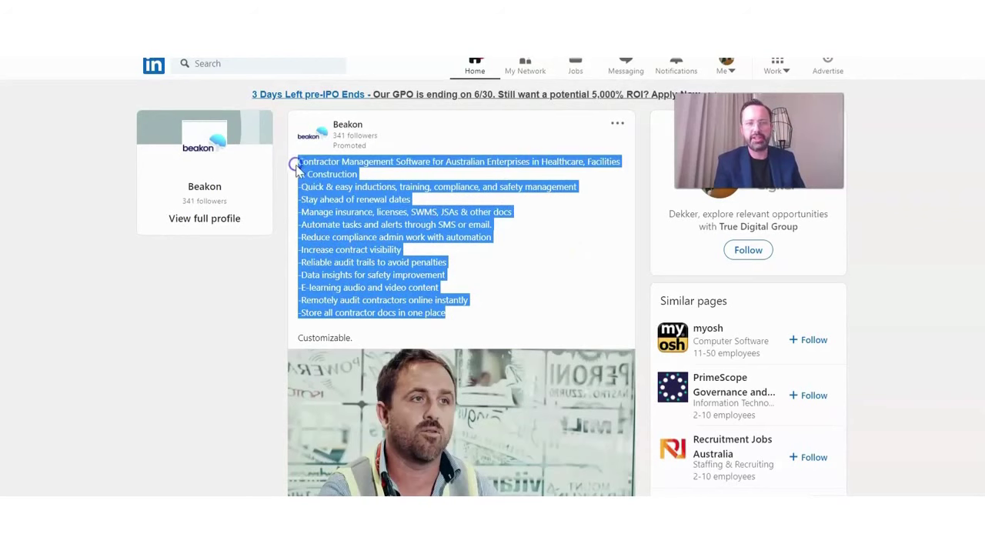
left_click(465, 280)
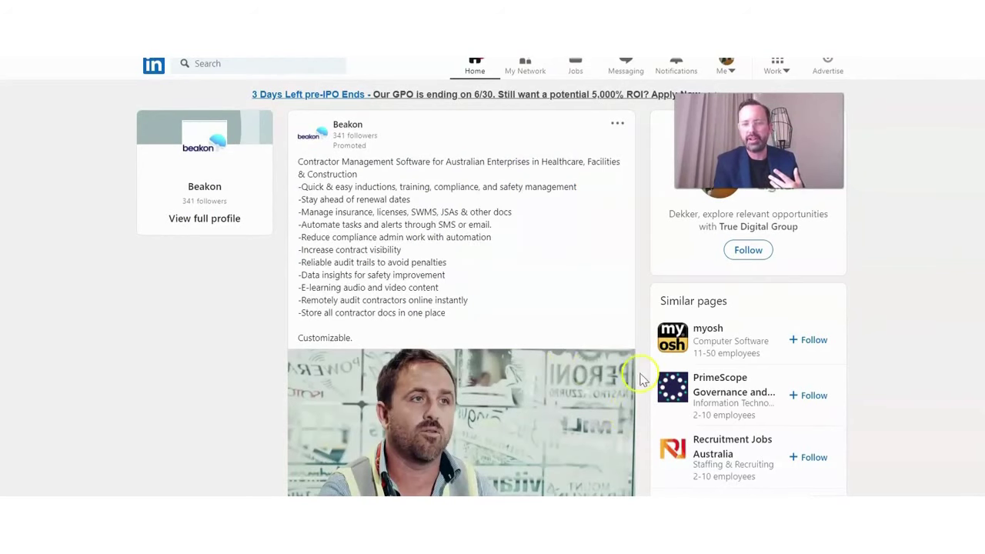
left_click(558, 271)
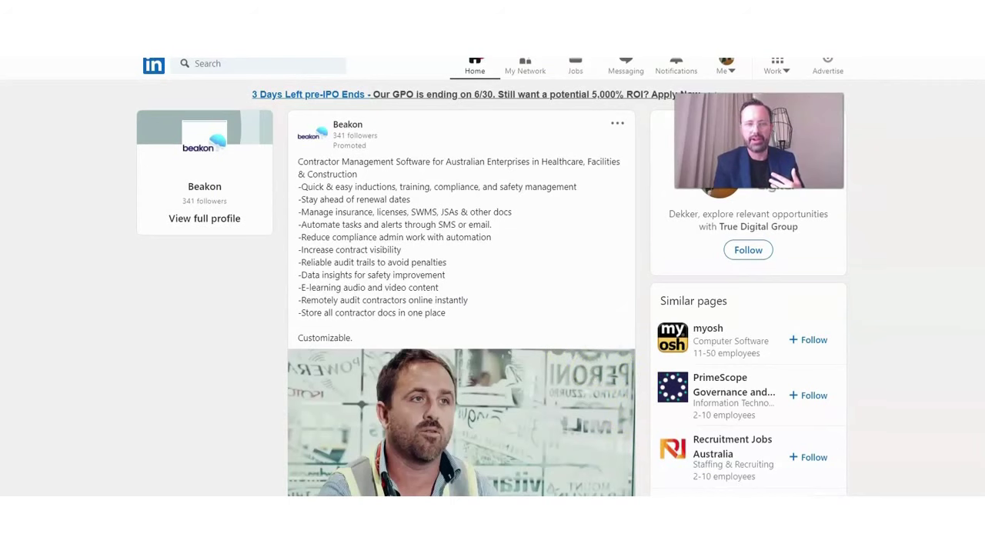
scroll(557, 326, "down", 2)
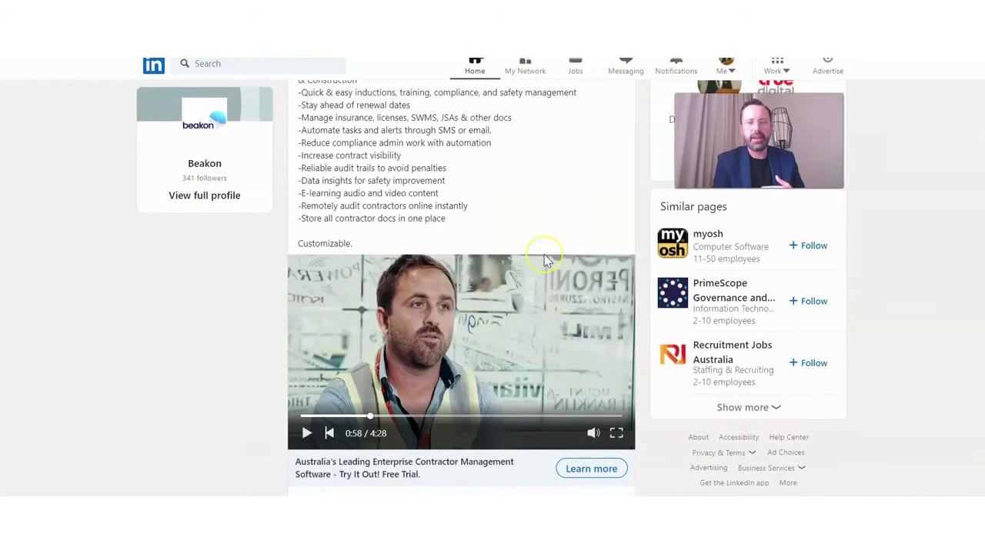
scroll(544, 257, "up", 2)
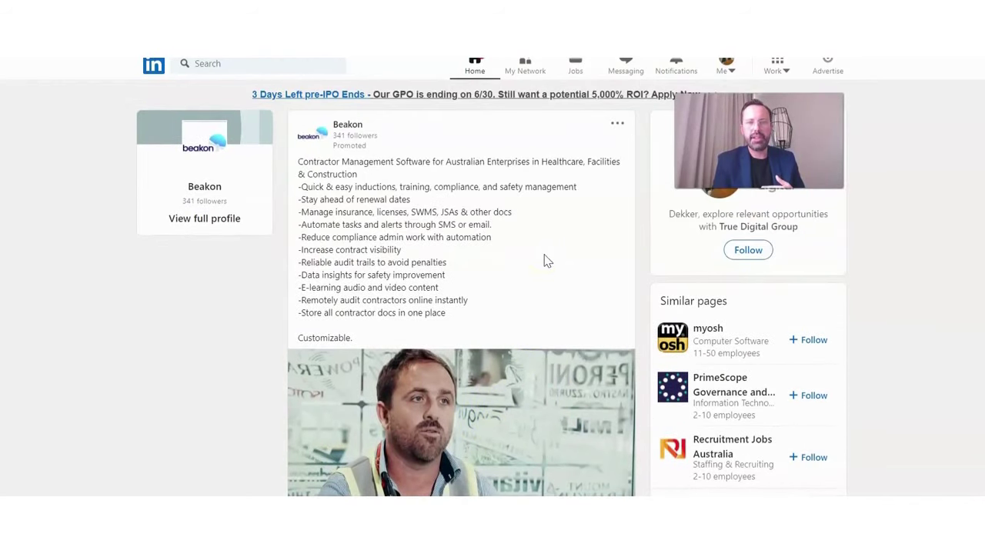
- Switch to LinkedIn Campaign Manager and review the Key Results and Cost Per Result definitions for the contractor management video ads
left_click(545, 116)
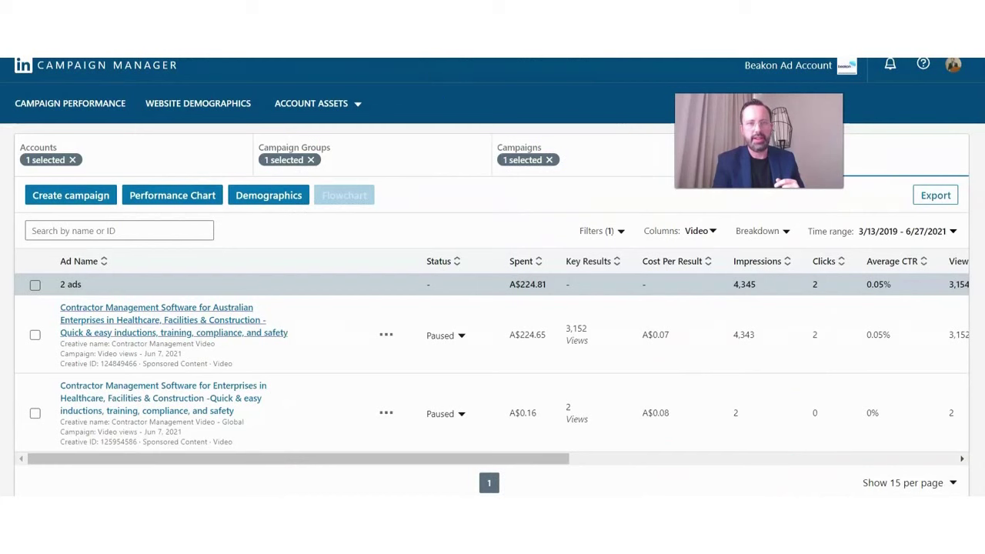
mouse_move(606, 266)
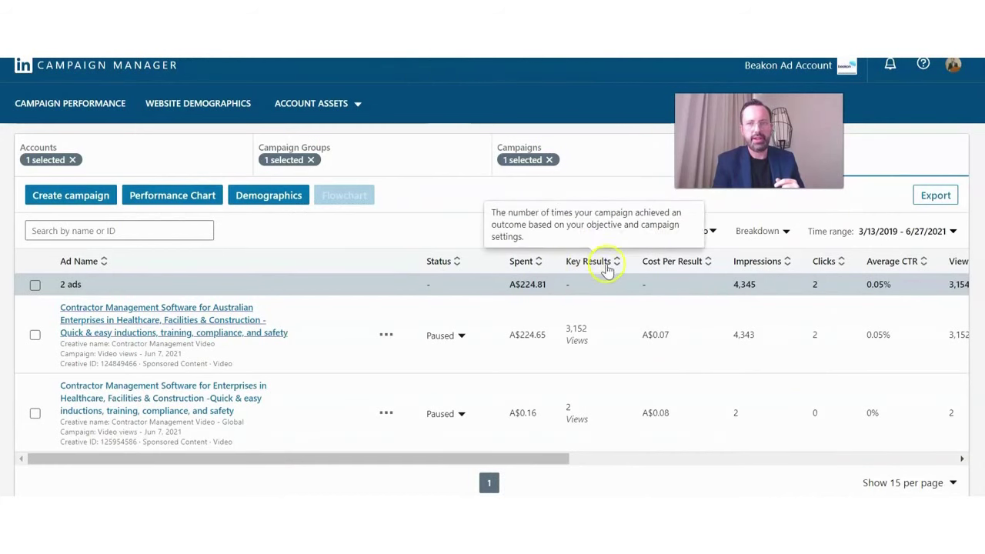
scroll(608, 269, "down", 1)
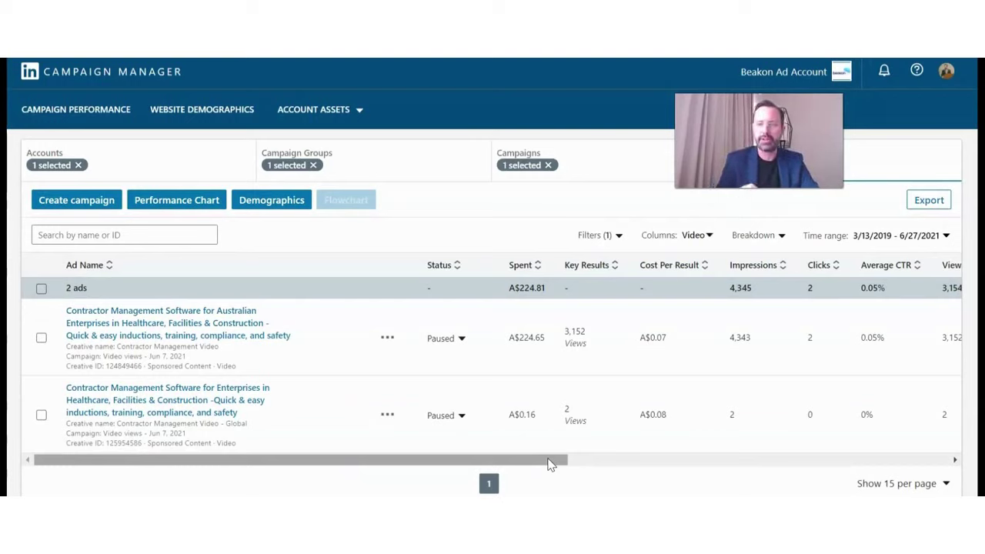
mouse_move(695, 263)
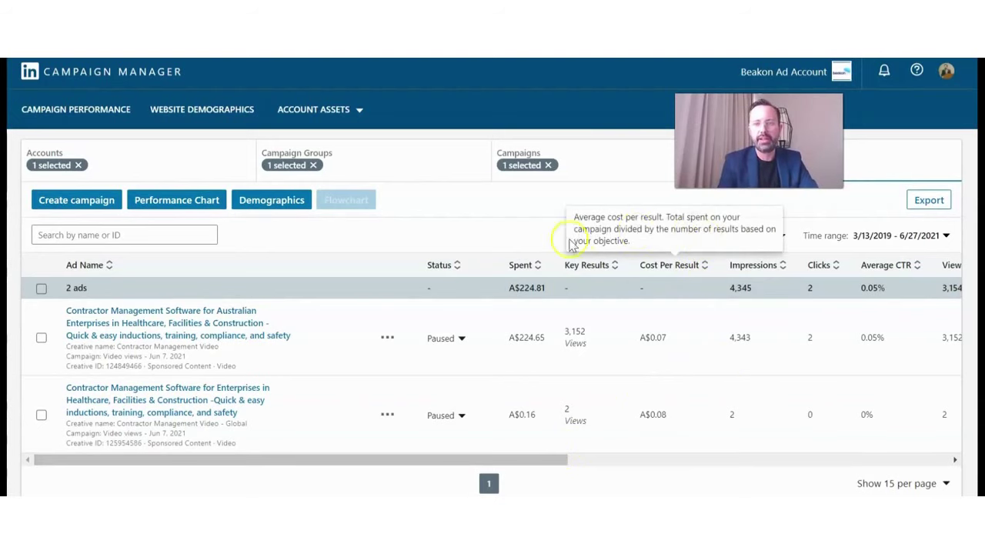
- Display the Performance column set and examine the ads' clicks, average CPM, average CPC and conversions
left_click(697, 237)
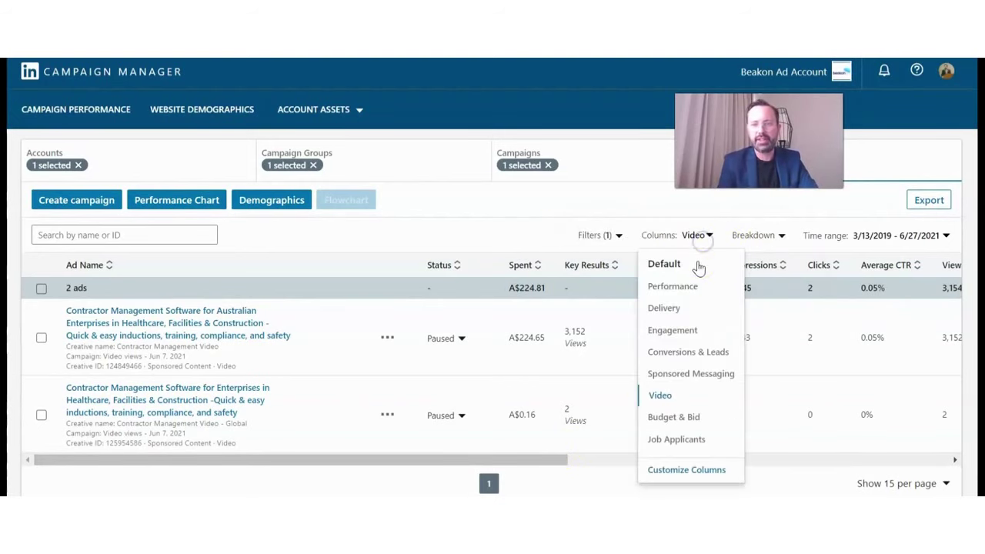
left_click(691, 290)
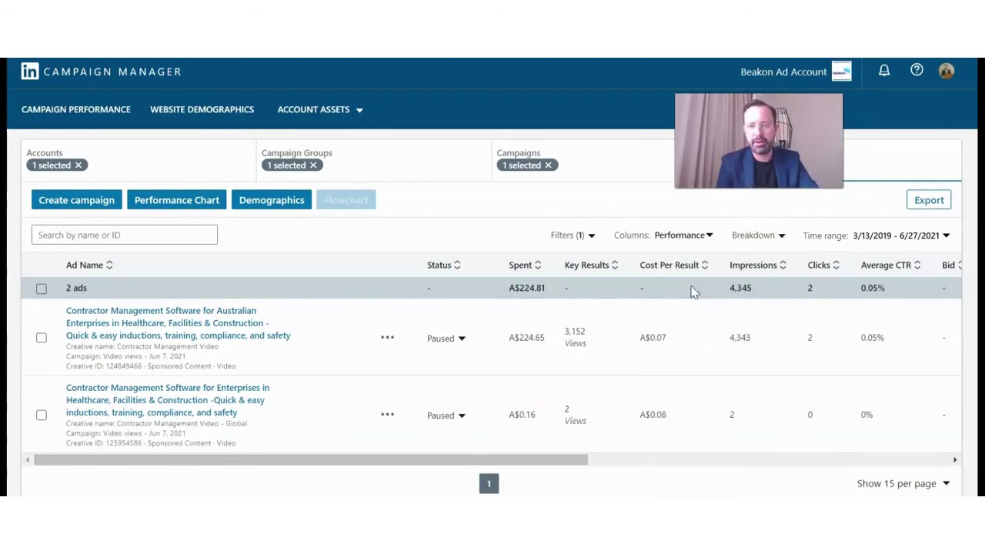
scroll(732, 367, "right", 3)
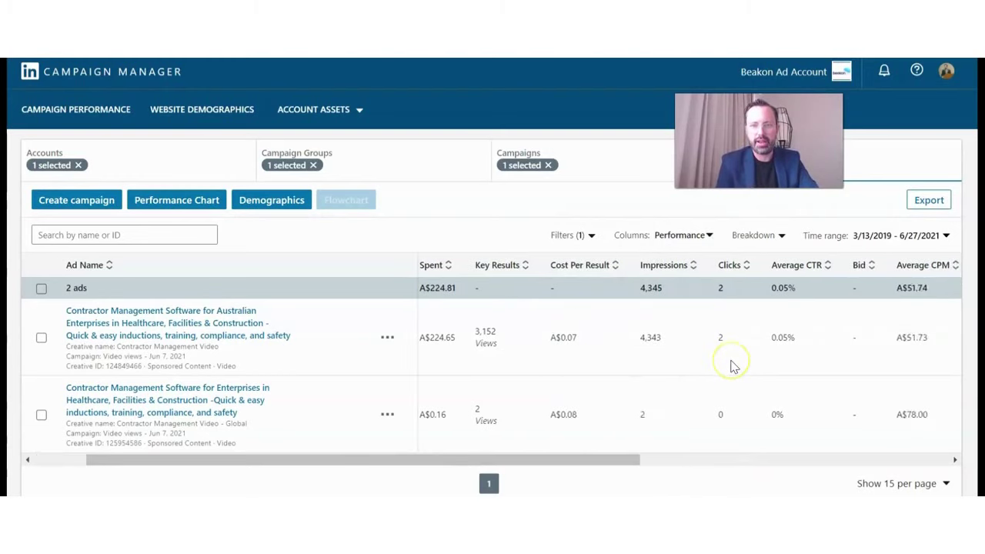
scroll(731, 366, "right", 5)
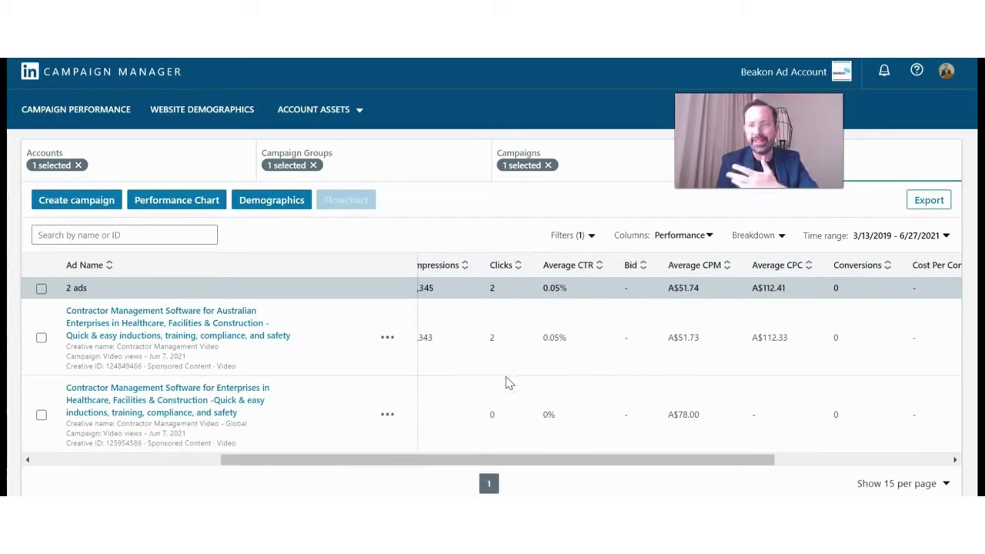
- Switch the columns back to Video and examine the Australian enterprises ad's spend and key results
left_click(705, 237)
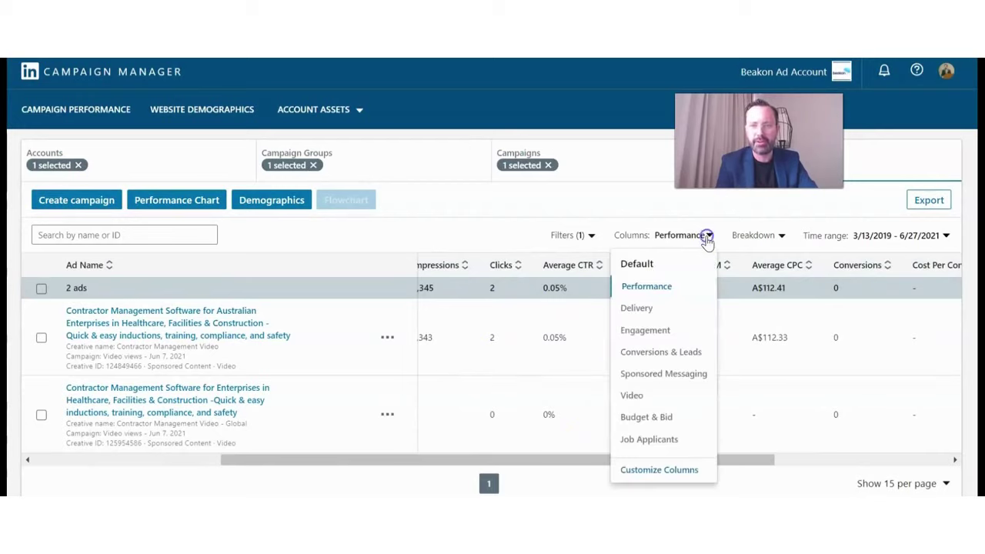
left_click(644, 399)
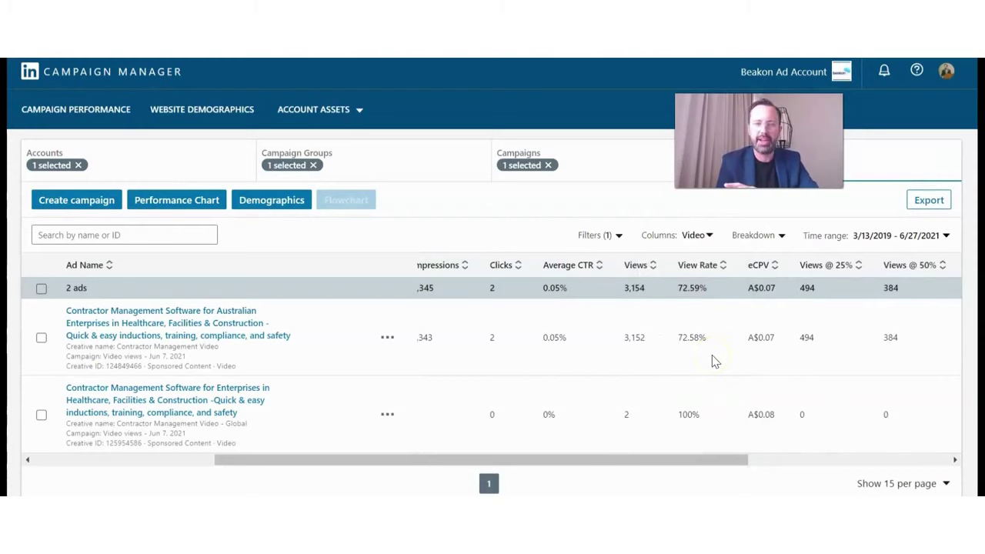
scroll(714, 362, "left", 5)
scroll(714, 362, "left", 2)
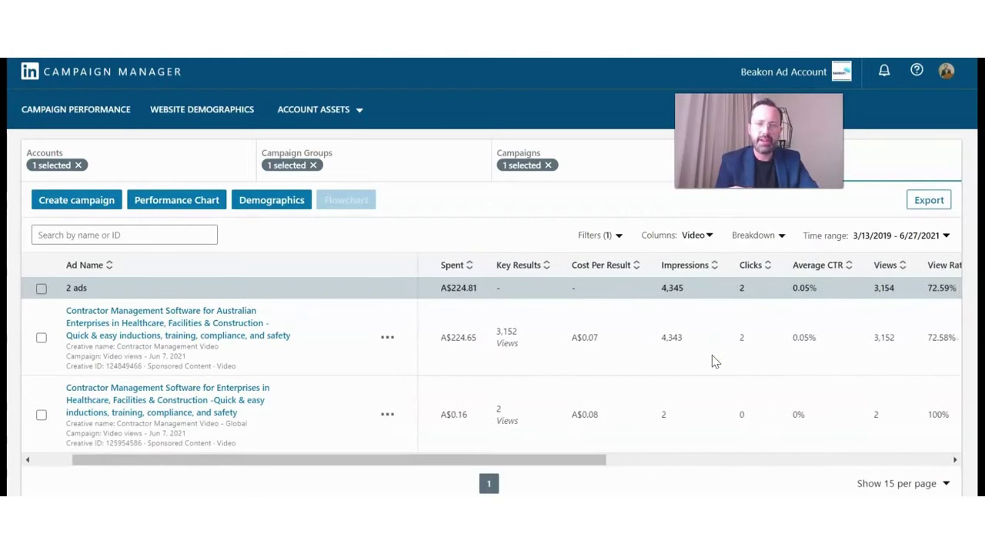
double_click(501, 342)
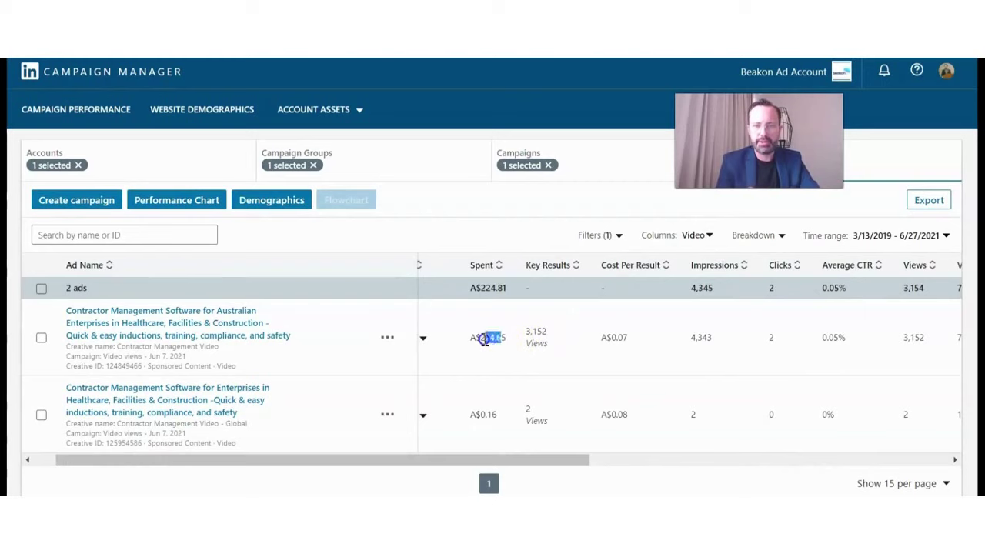
left_click(485, 338)
scroll(497, 342, "right", 1)
scroll(498, 344, "right", 1)
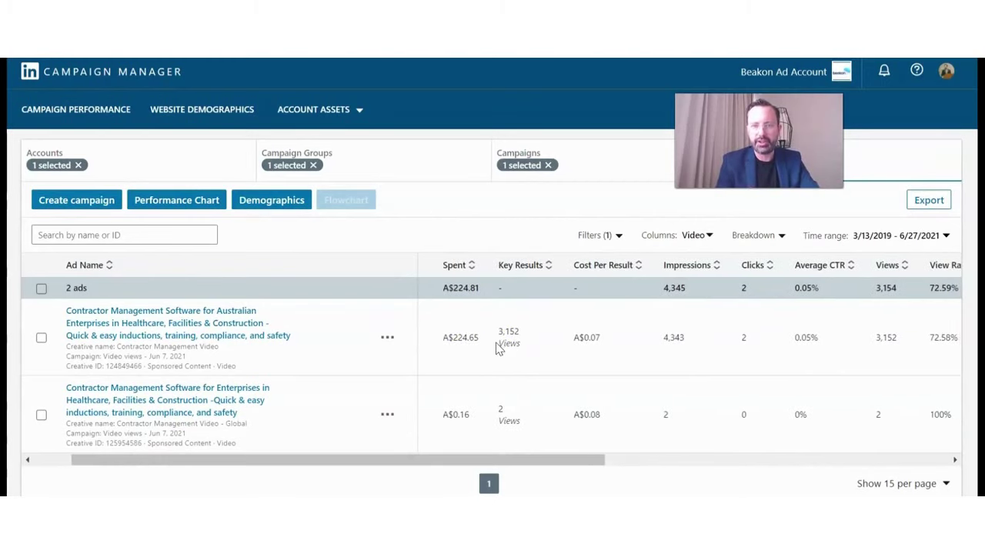
- Examine the Australian enterprises ad's cost per result, impressions and clicks
scroll(527, 352, "right", 3)
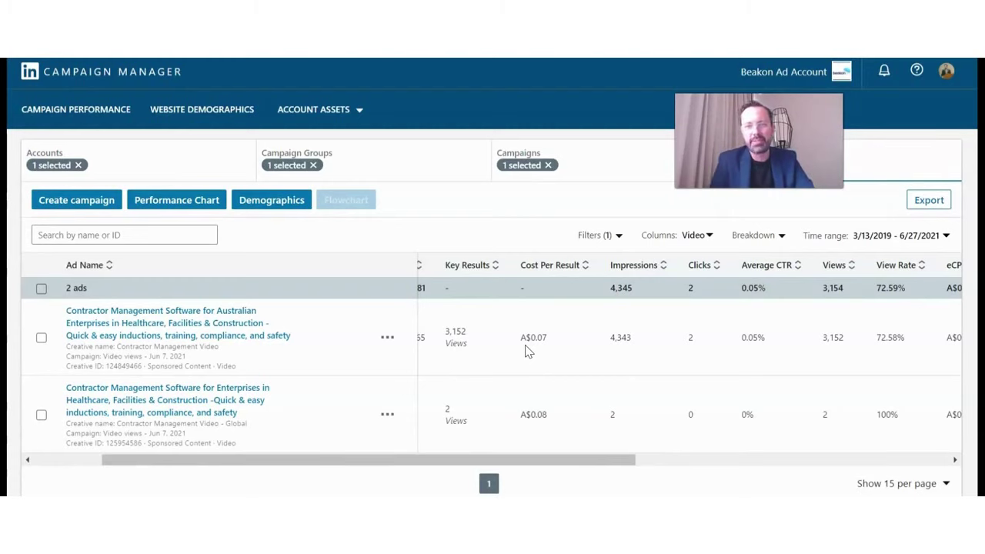
scroll(527, 350, "right", 2)
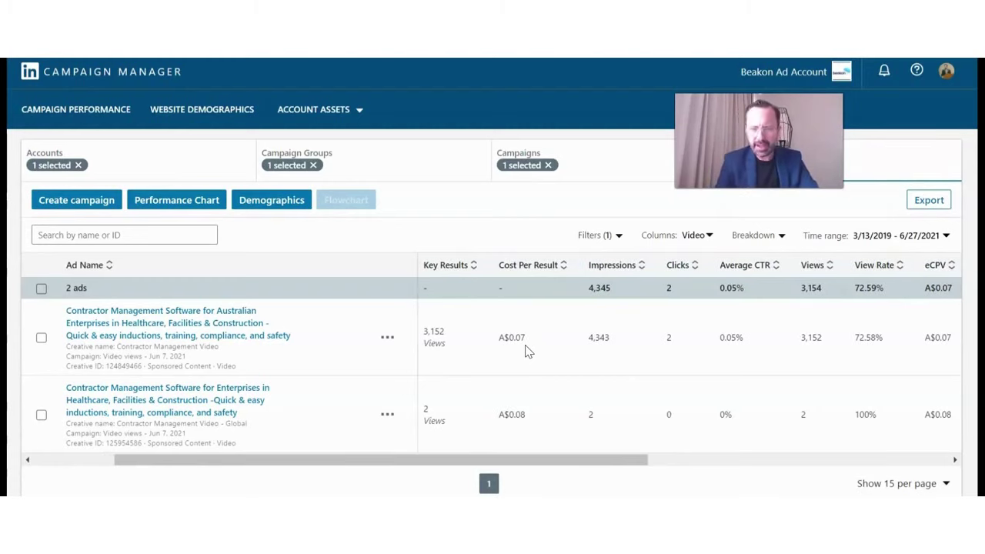
left_click(524, 347)
left_click_drag(523, 346, 495, 338)
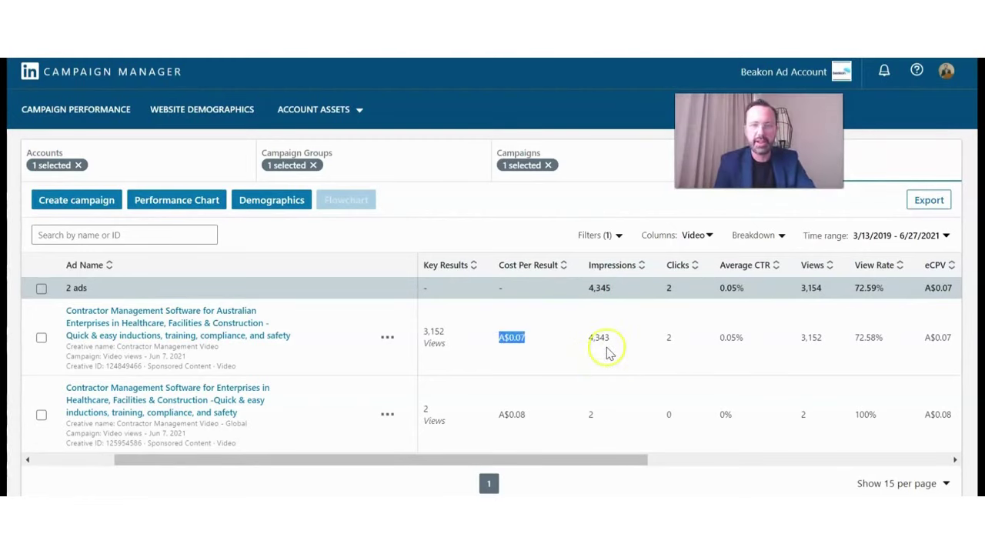
scroll(607, 350, "right", 4)
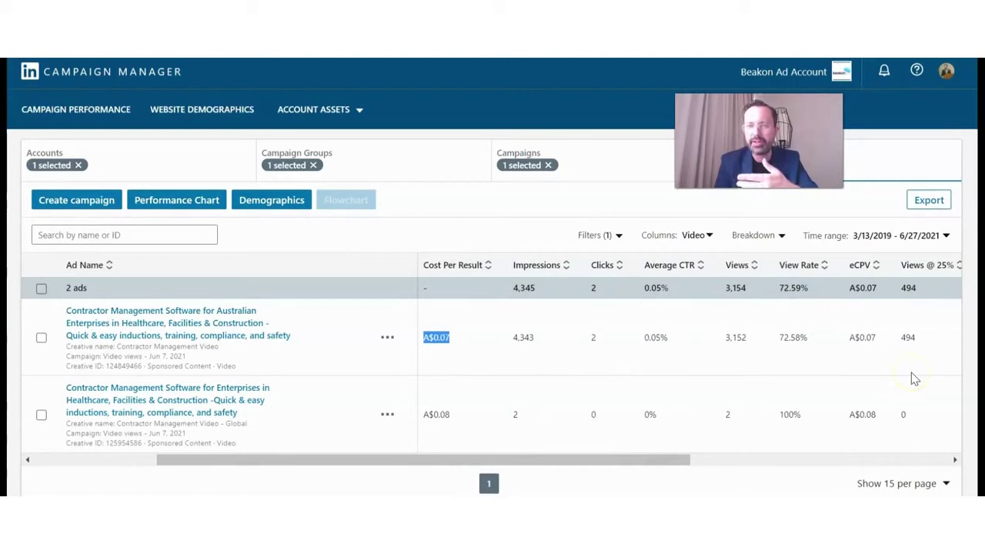
left_click(523, 336)
right_click(508, 338)
left_click(592, 346)
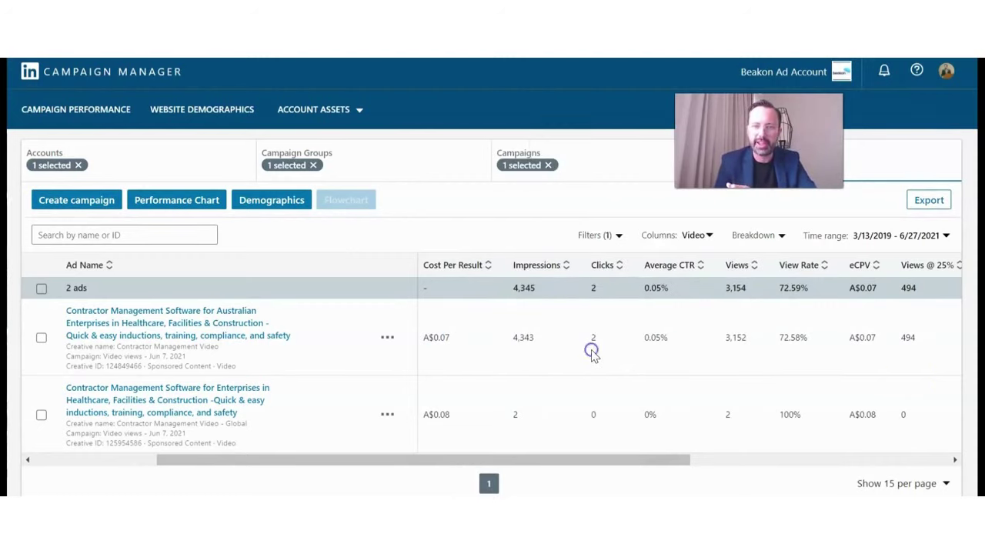
- Examine the Australian enterprises ad's average CTR, views, view rate and its views at 25%, 50% and 75%
scroll(670, 350, "right", 3)
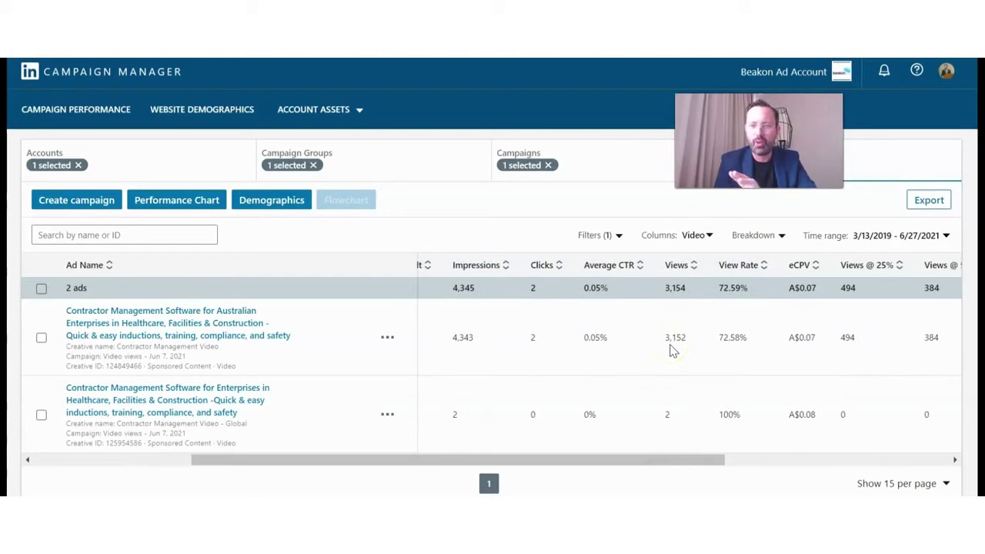
scroll(670, 350, "right", 1)
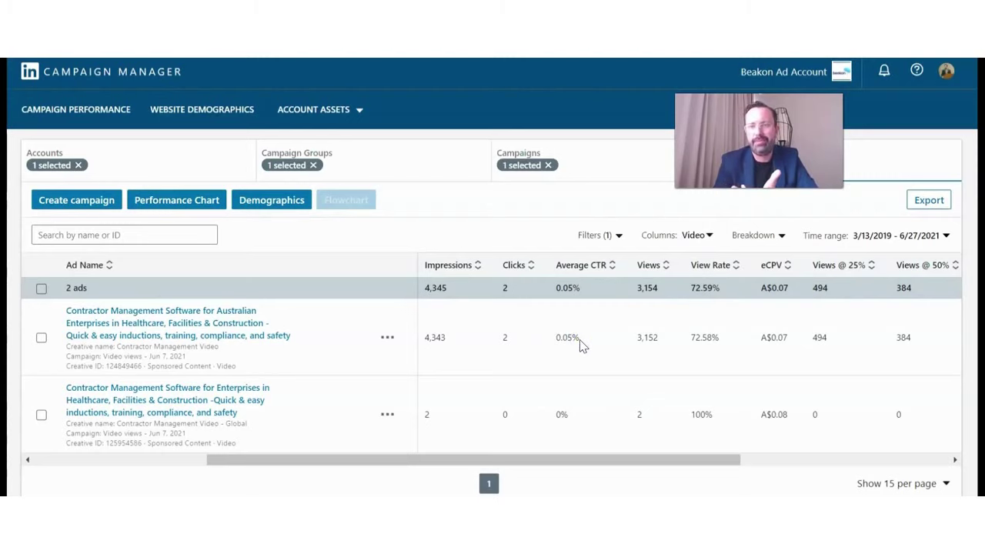
scroll(591, 345, "right", 2)
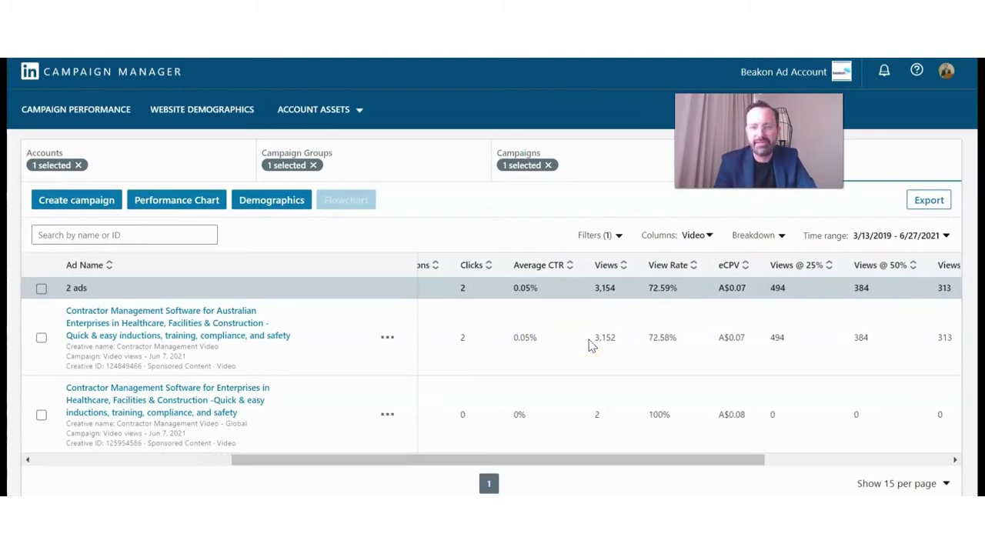
left_click(664, 342)
scroll(665, 342, "right", 1)
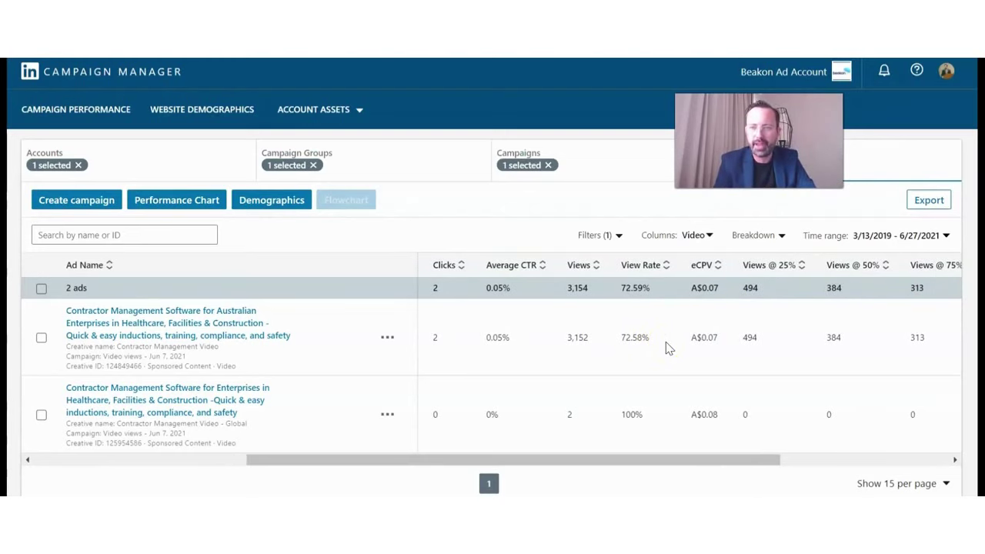
scroll(667, 348, "right", 5)
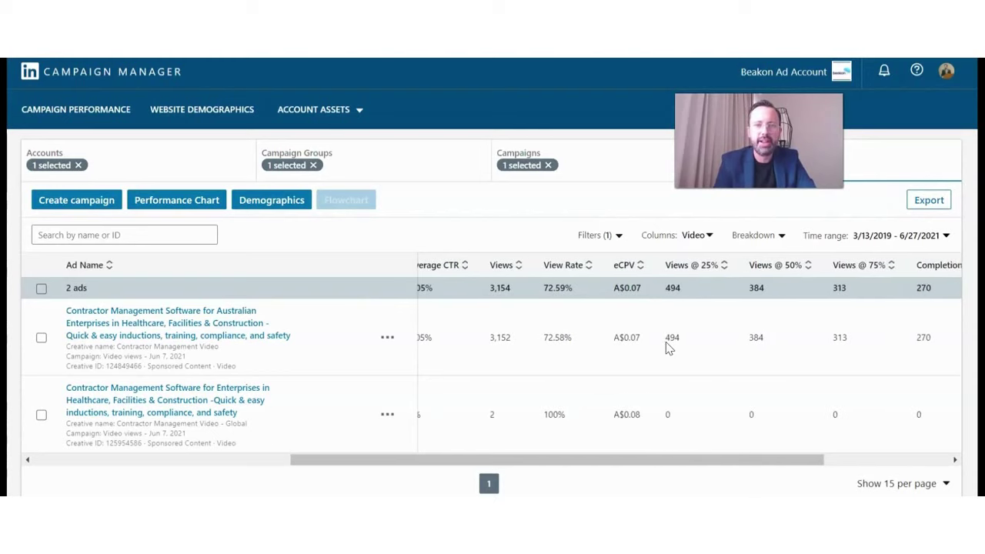
scroll(666, 342, "right", 1)
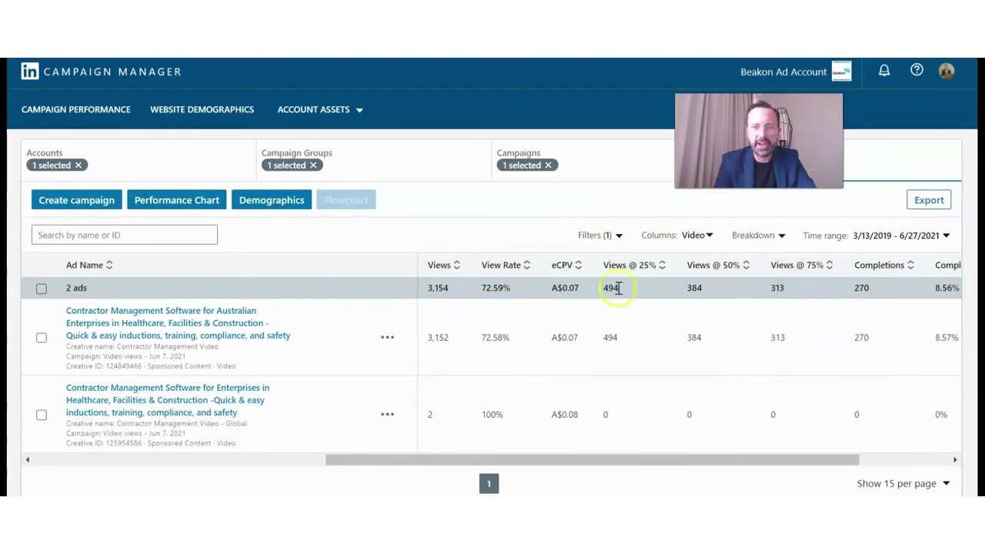
- Examine the estimated cost per view definition and the Australian enterprises ad's cost per result
mouse_move(607, 270)
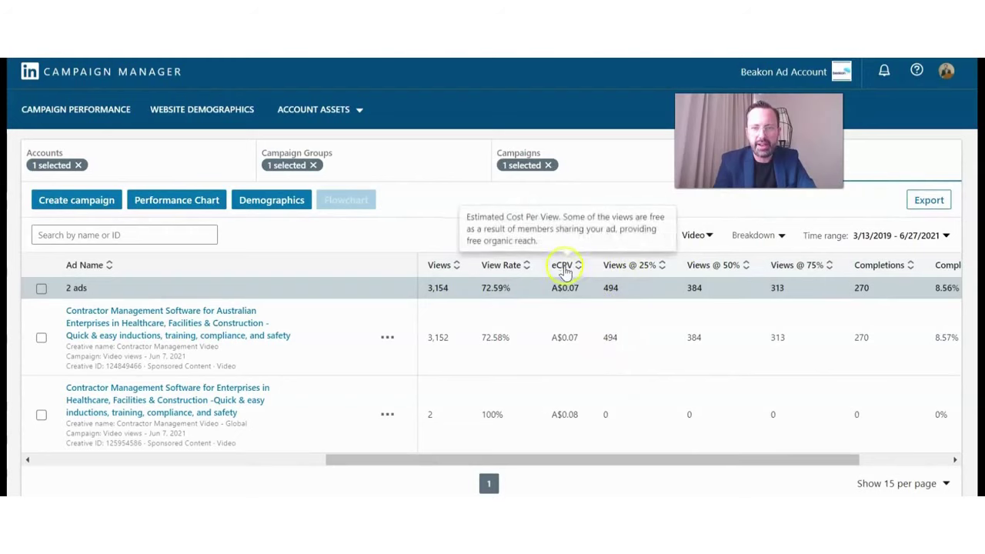
mouse_move(567, 275)
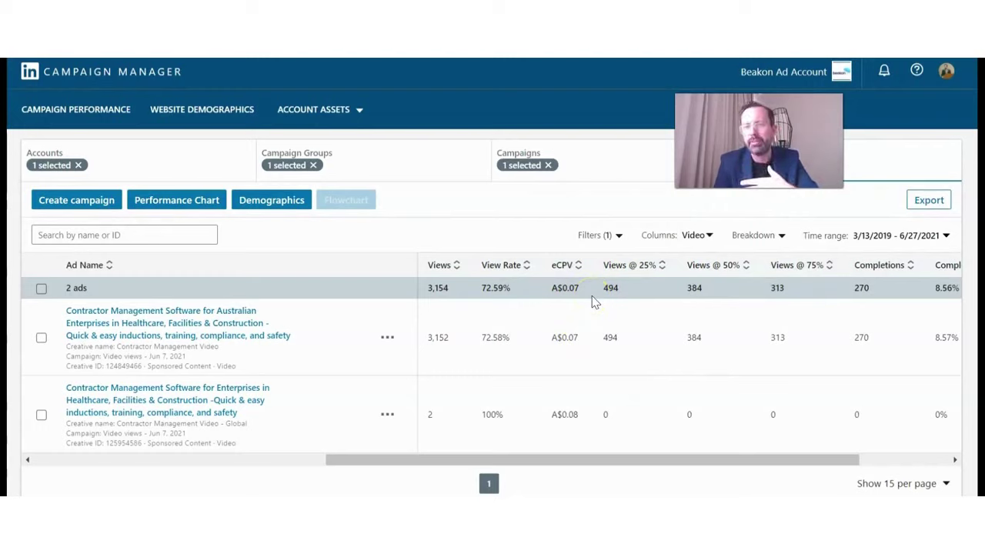
scroll(592, 302, "left", 10)
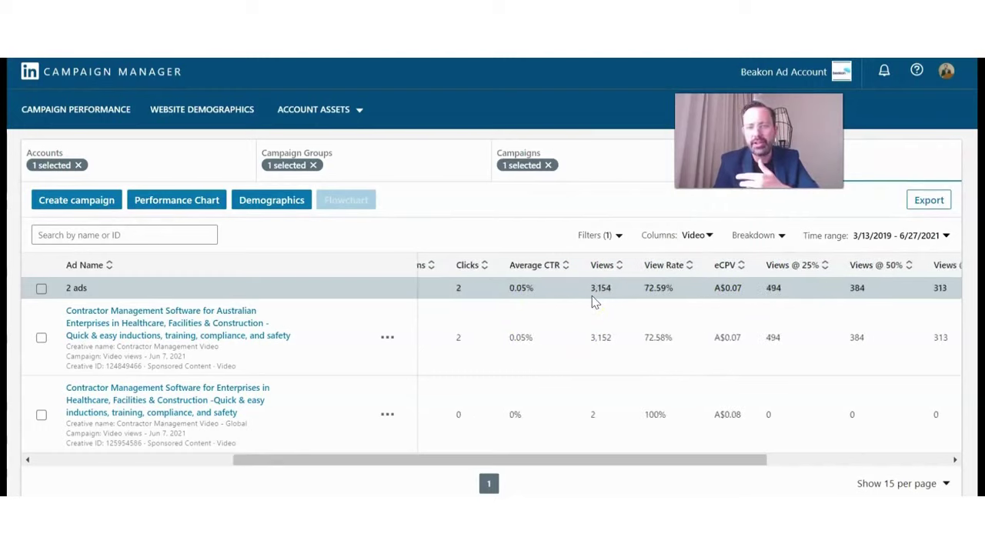
scroll(593, 302, "left", 2)
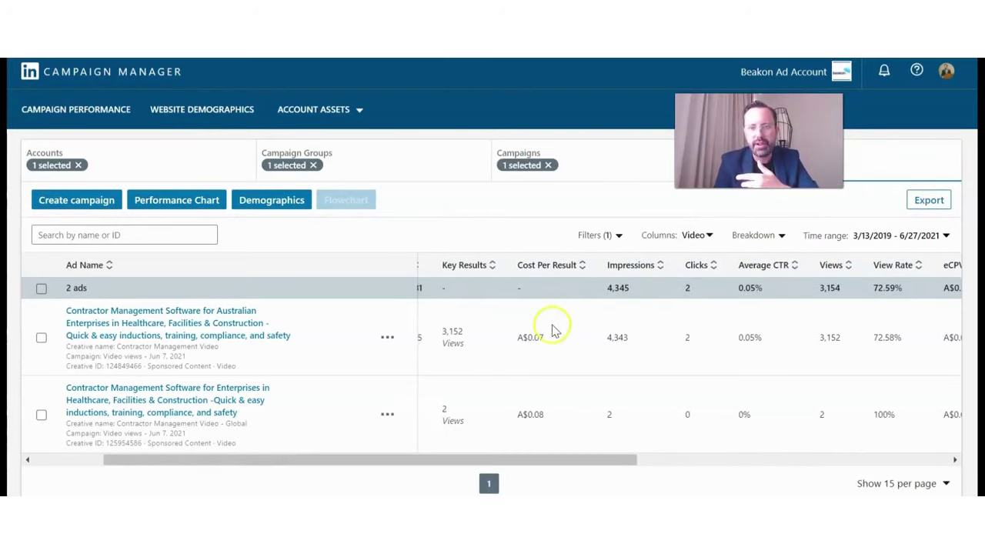
left_click_drag(542, 337, 509, 336)
scroll(710, 346, "right", 6)
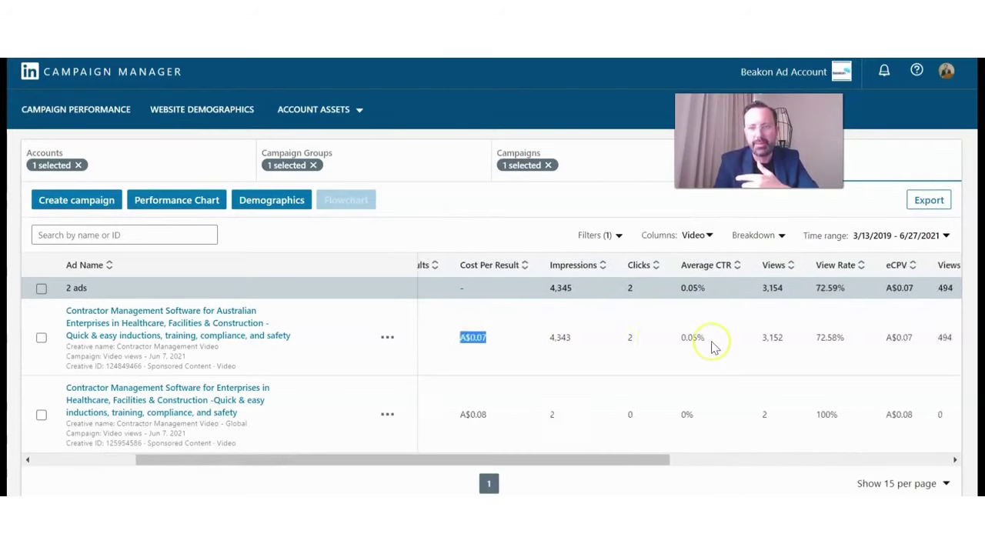
- Examine how the Australian enterprises ad's views fall off between the 25% and 50% marks
scroll(712, 348, "right", 5)
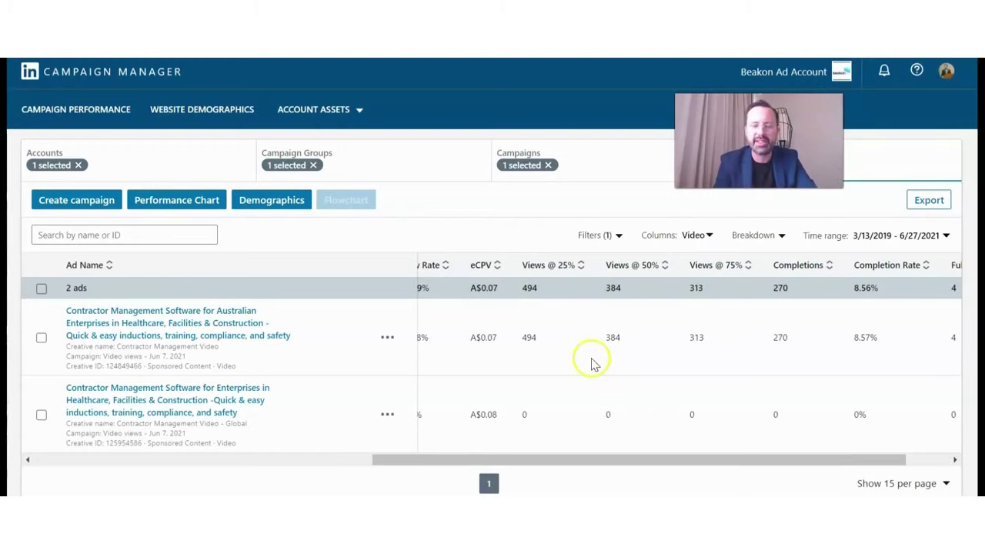
scroll(536, 352, "right", 2)
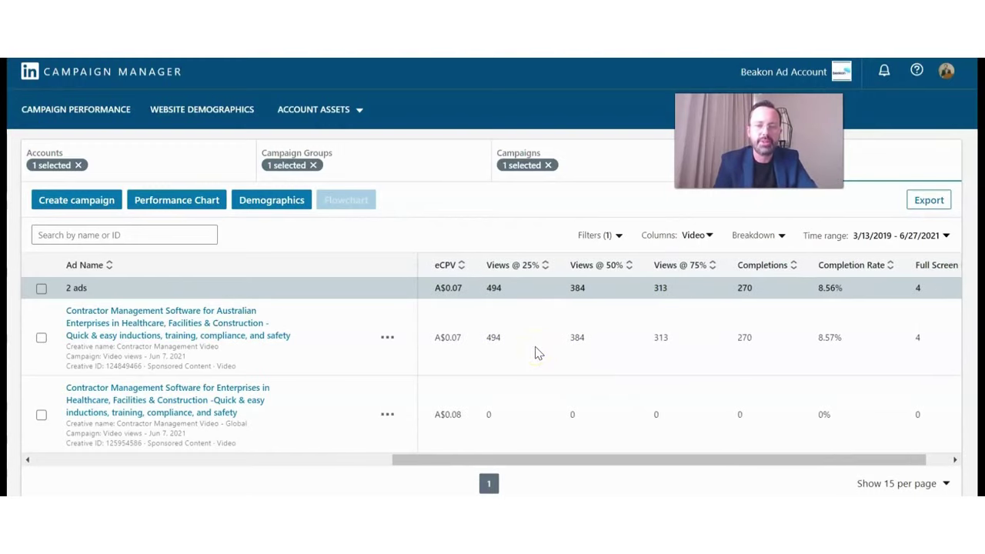
scroll(536, 352, "right", 2)
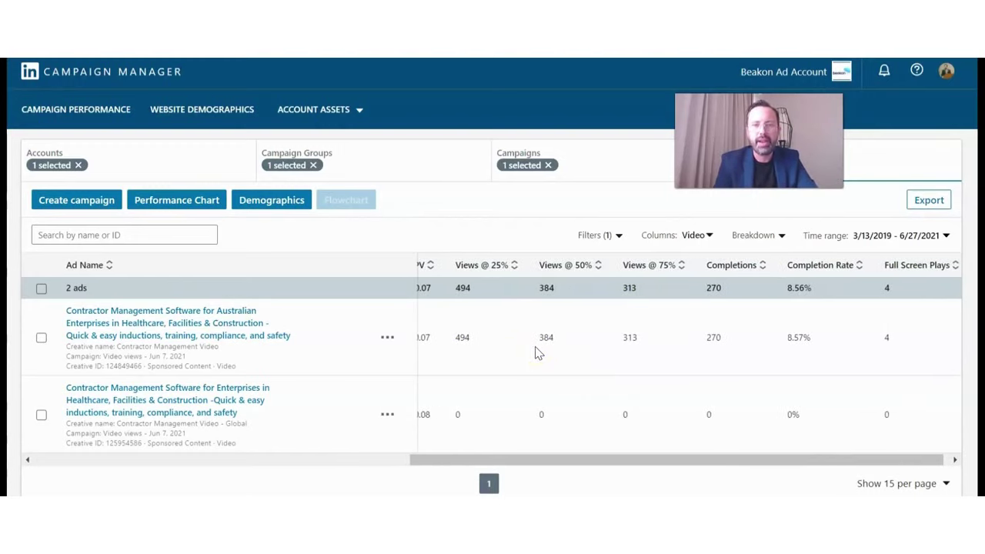
scroll(536, 351, "left", 2)
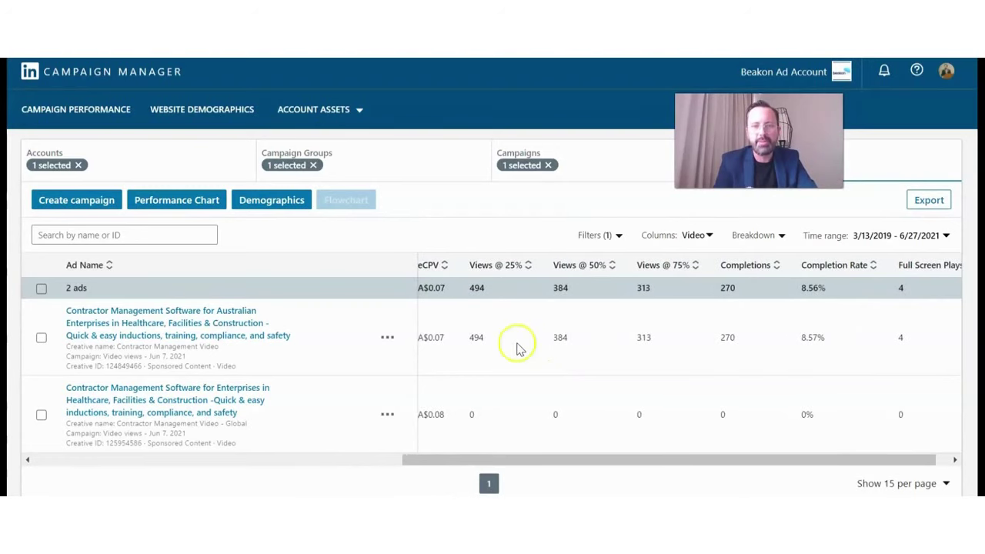
left_click_drag(483, 337, 463, 340)
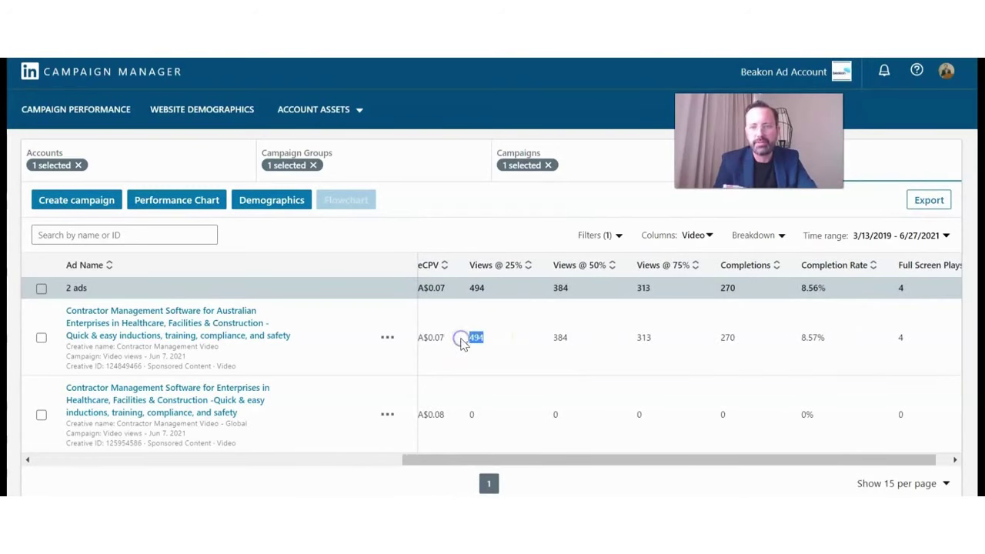
left_click_drag(568, 338, 555, 338)
scroll(648, 330, "right", 3)
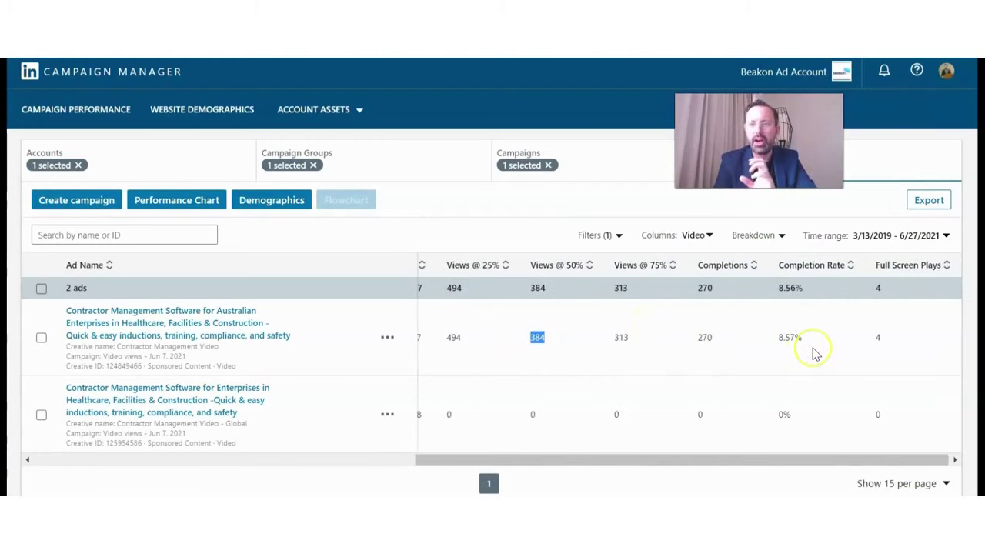
scroll(576, 325, "left", 5)
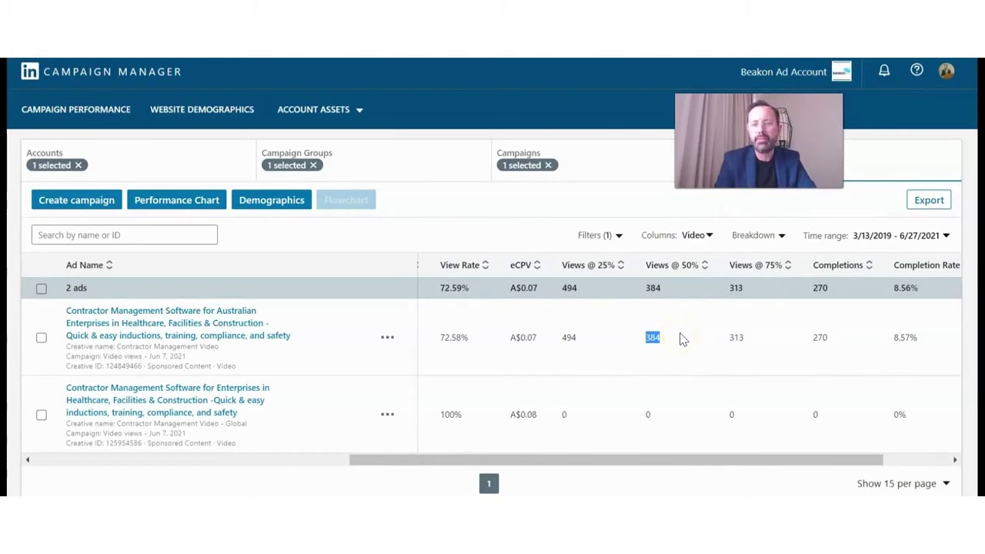
scroll(681, 336, "right", 2)
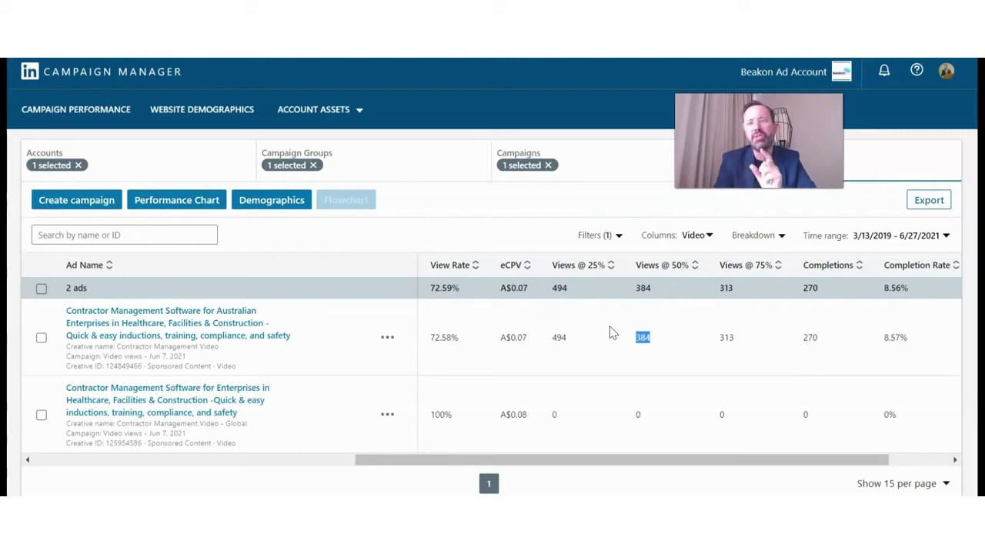
- Examine the Australian enterprises ad's views at 75%, completions, completion rate and full screen plays
left_click(734, 335)
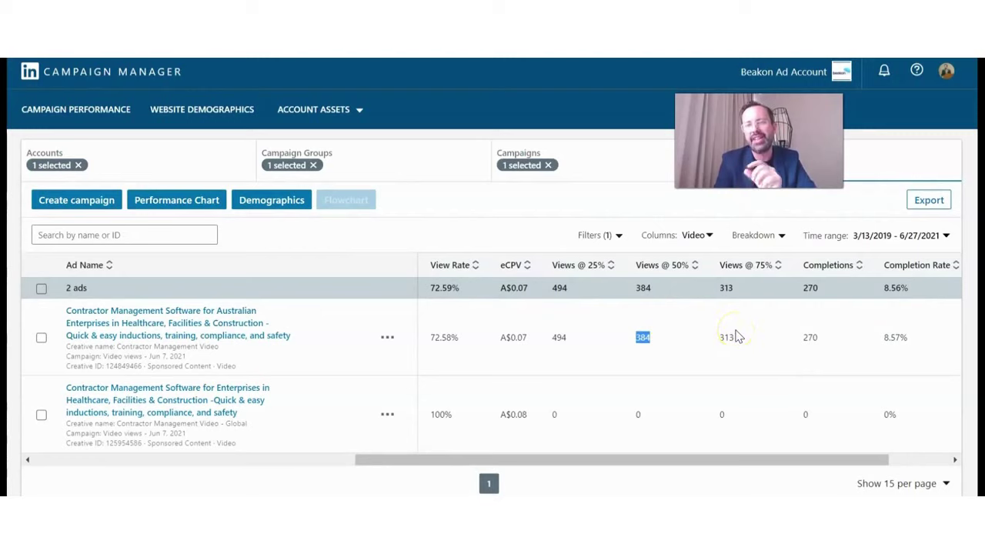
left_click(715, 338)
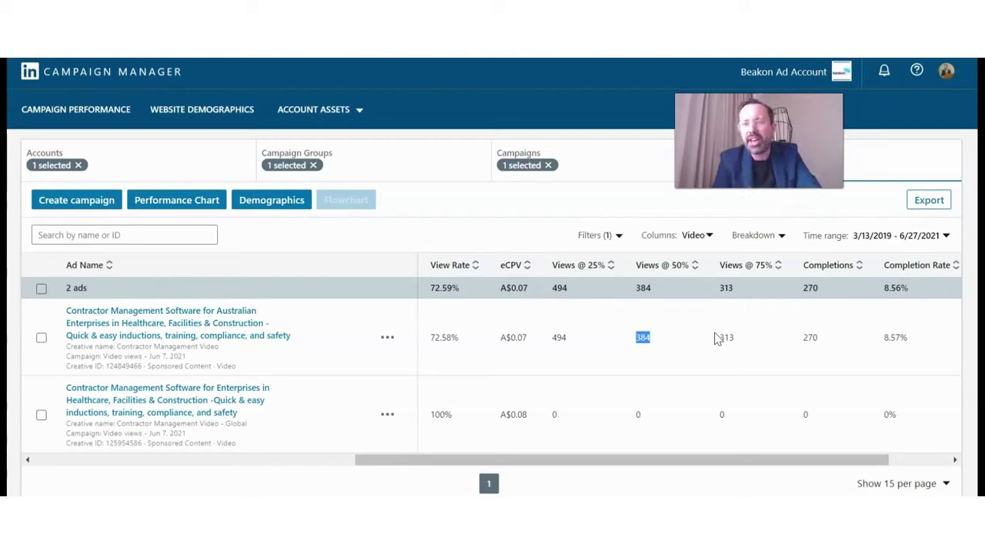
mouse_move(662, 264)
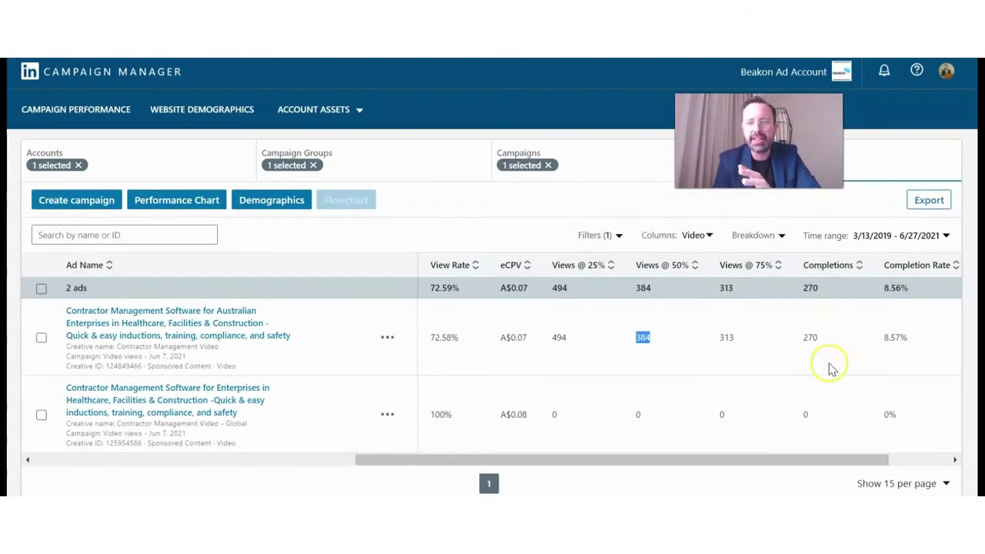
scroll(831, 367, "right", 2)
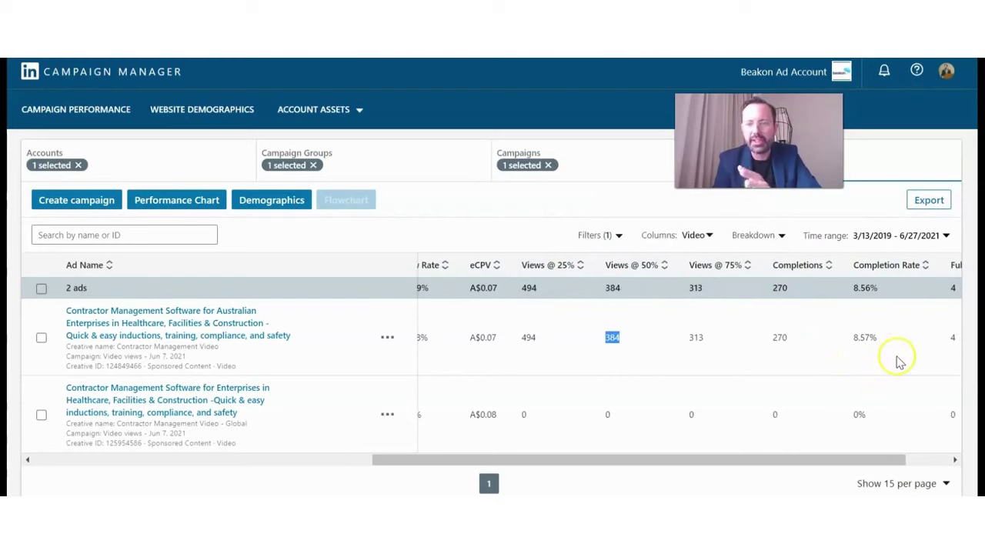
scroll(900, 363, "right", 1)
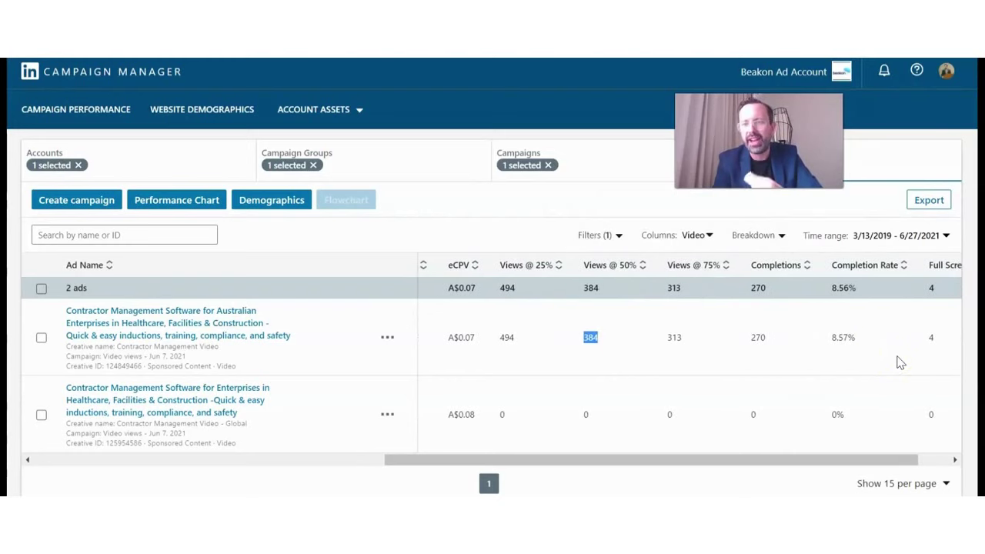
scroll(806, 355, "right", 2)
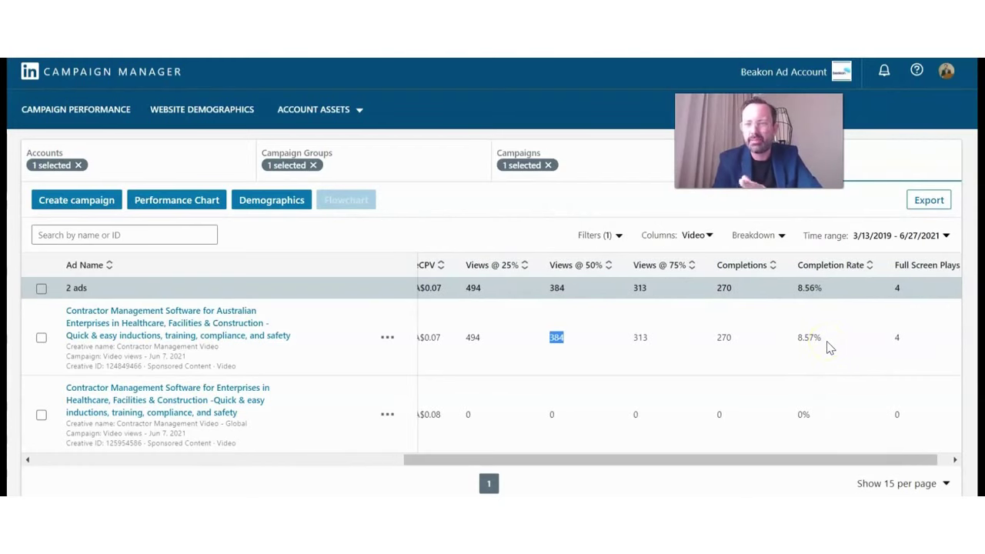
scroll(828, 348, "right", 1)
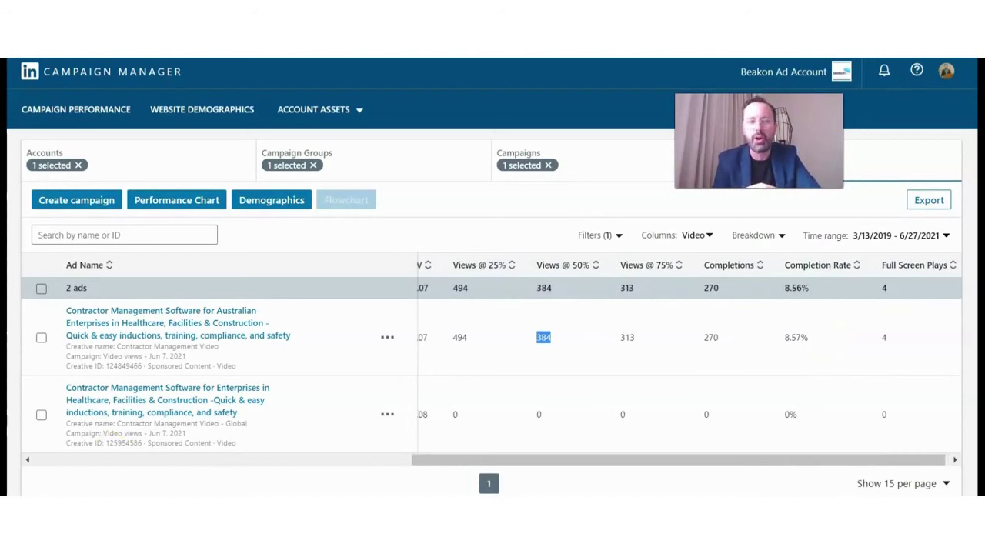
- Switch to the Video Metrics spreadsheet in Google Sheets and examine the view counts from 2 seconds through 97-100%
key("alt+Tab")
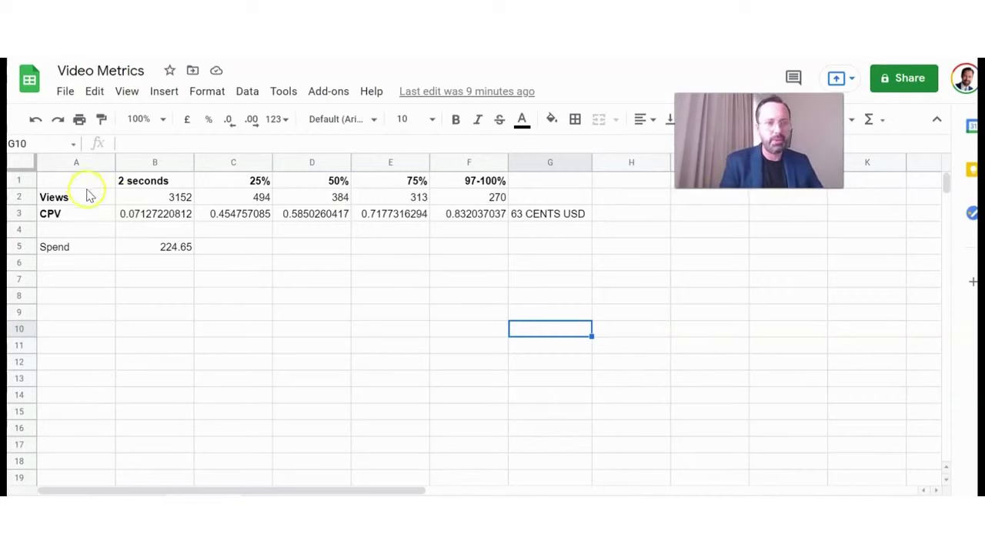
left_click(156, 185)
left_click(179, 198)
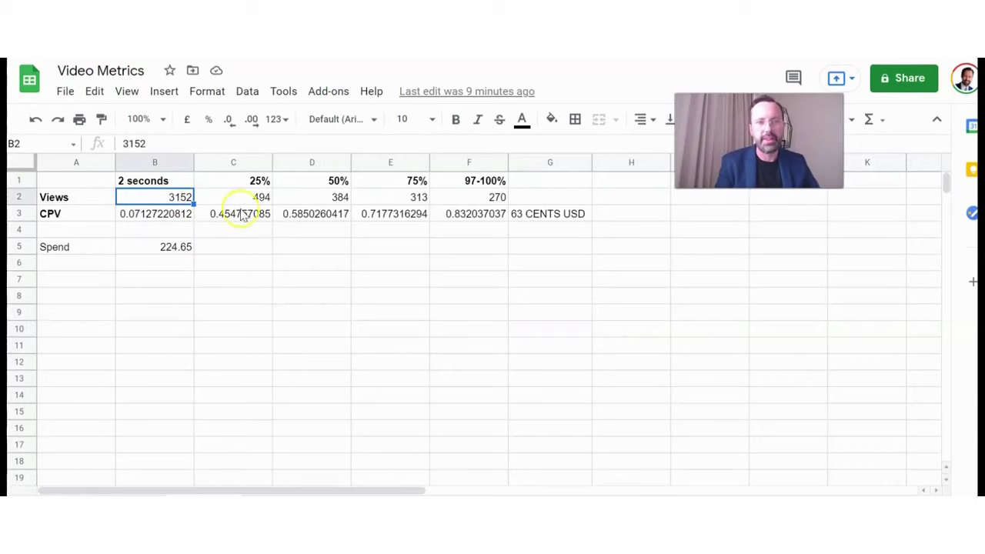
left_click(262, 197)
left_click(335, 202)
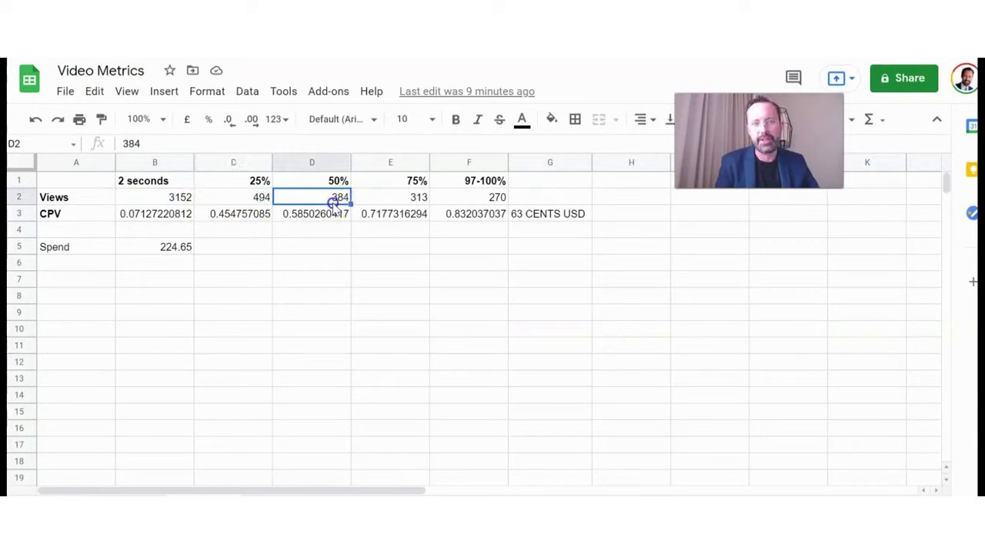
left_click(408, 201)
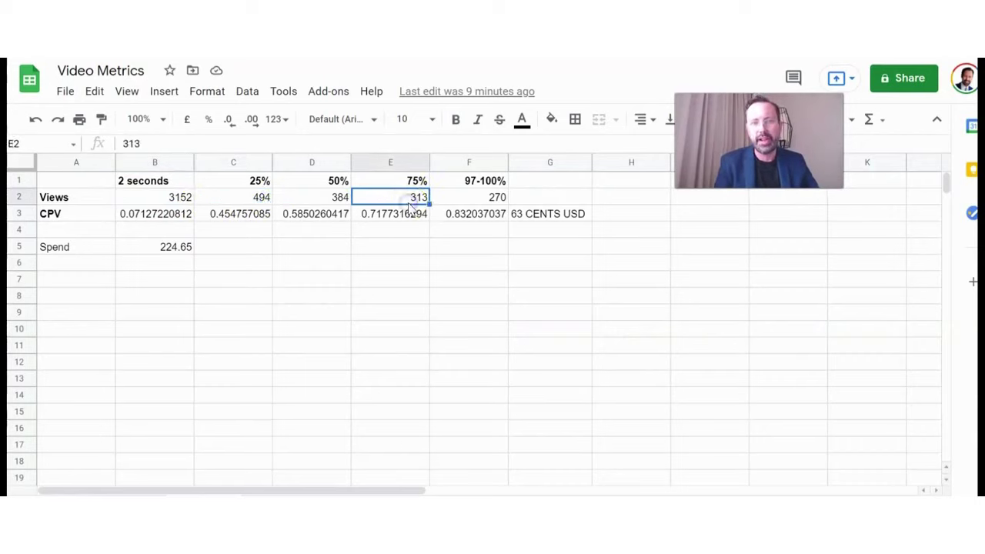
left_click(491, 185)
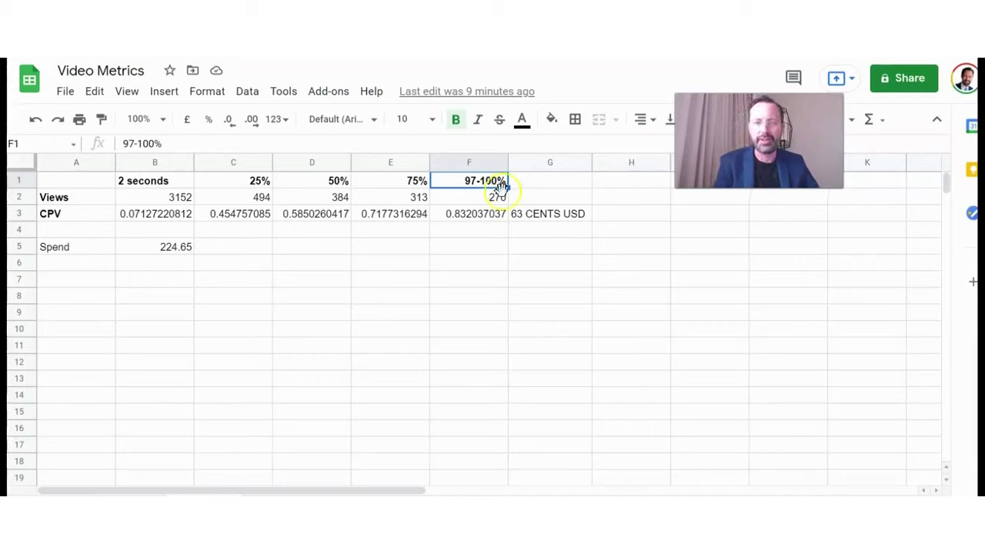
left_click(500, 197)
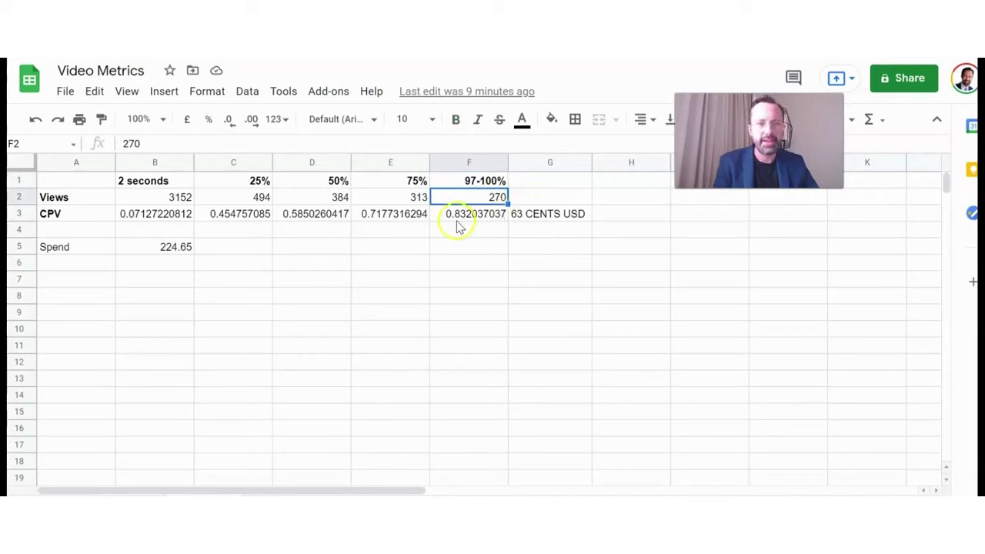
- Highlight the Spend label and its amount in A5:B5 with a yellow fill
left_click(96, 216)
left_click_drag(100, 252, 178, 248)
left_click(551, 120)
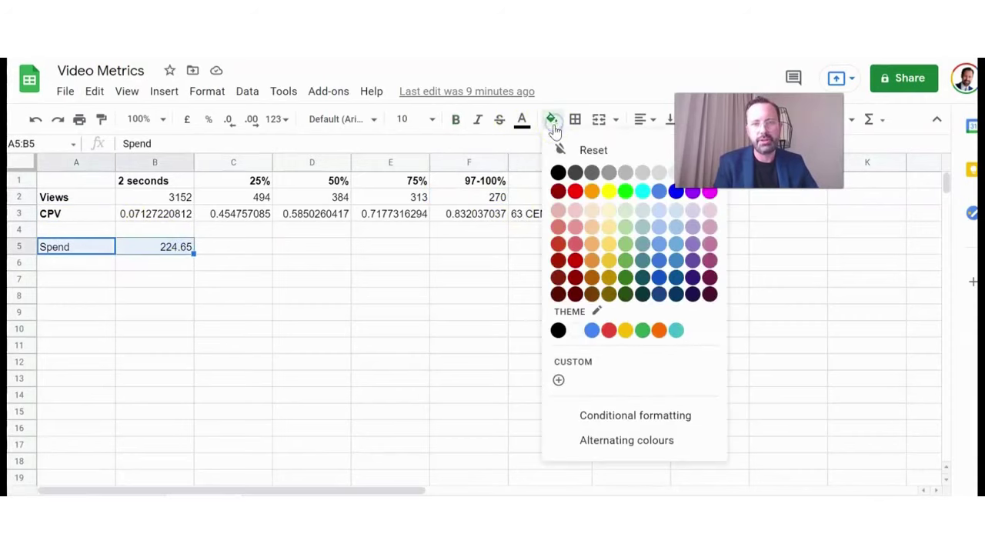
left_click(610, 190)
left_click(335, 289)
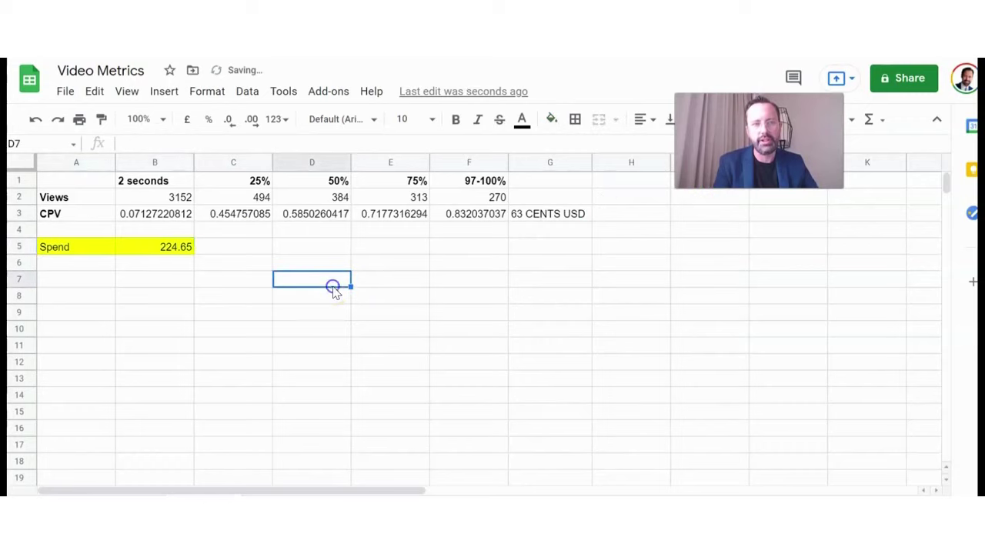
- Examine the spend, the view counts and the CPV formulas for each viewing milestone from 2 seconds to 97-100%
left_click(185, 248)
left_click(182, 197)
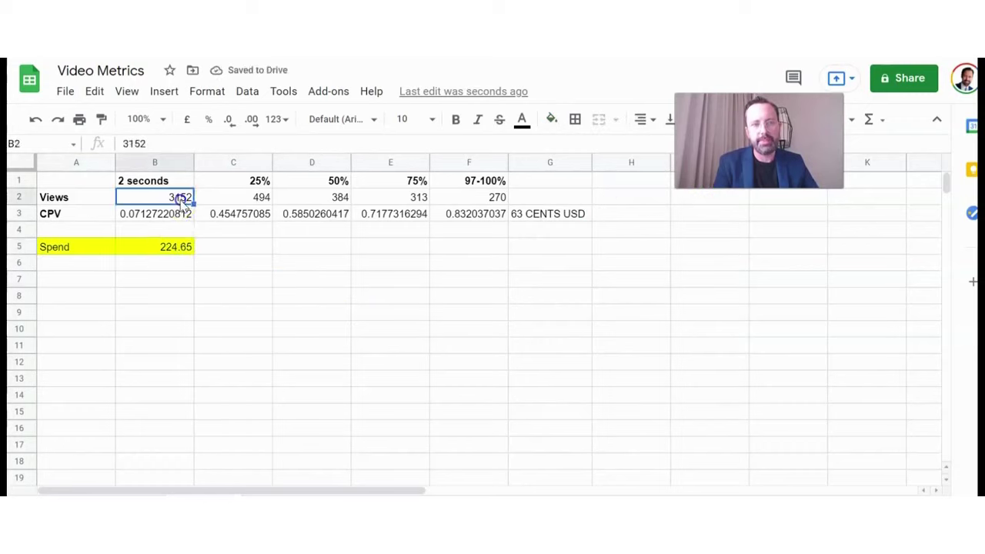
left_click(265, 199)
left_click(323, 199)
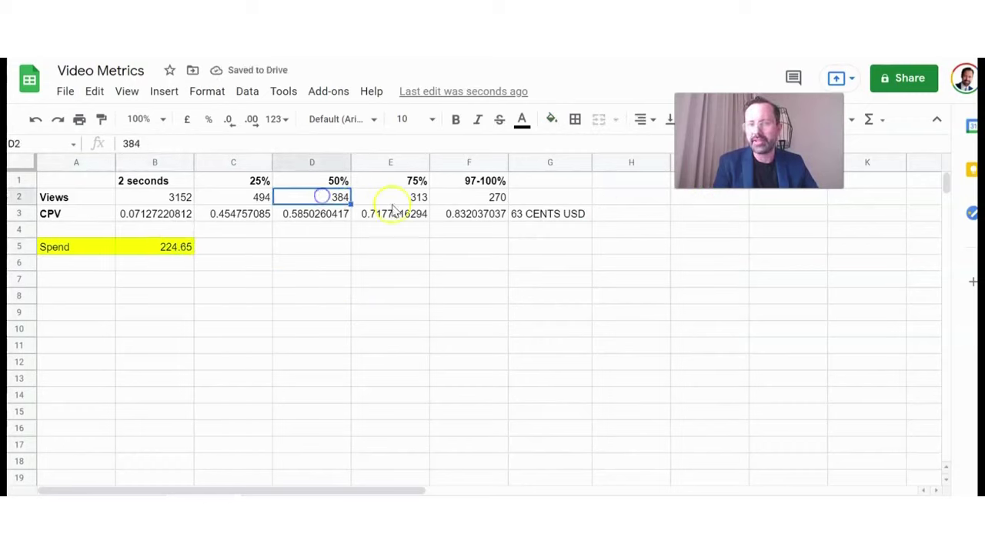
left_click(182, 220)
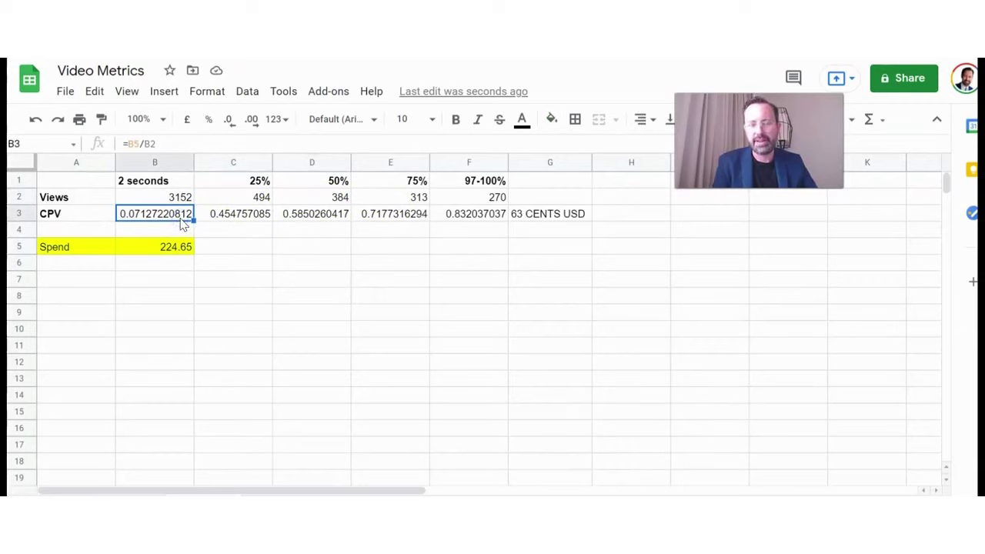
left_click(254, 218)
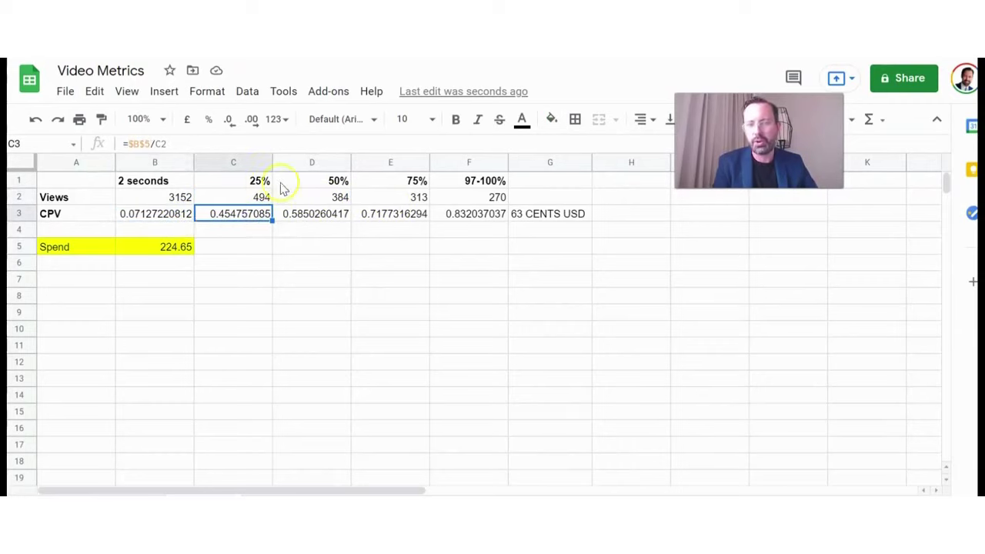
left_click(331, 221)
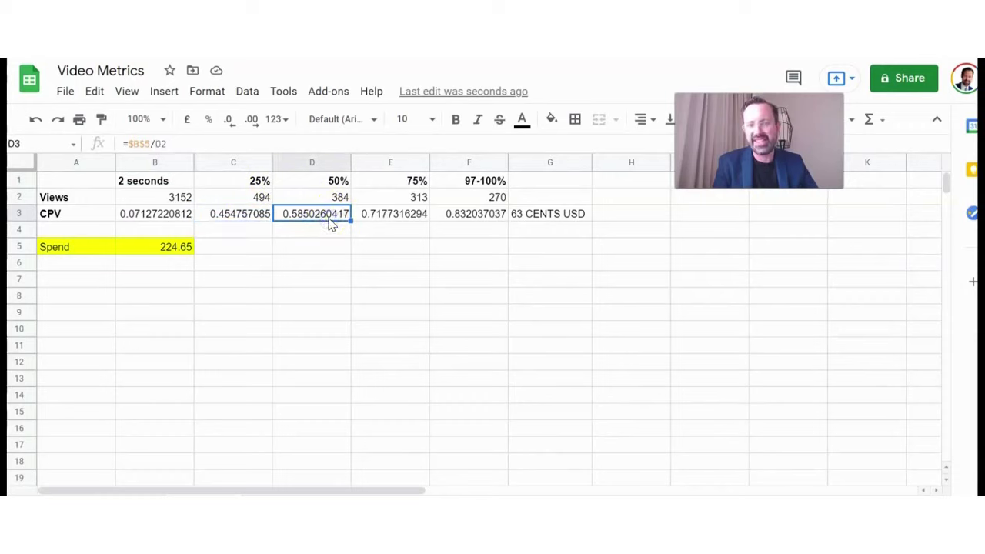
left_click(409, 220)
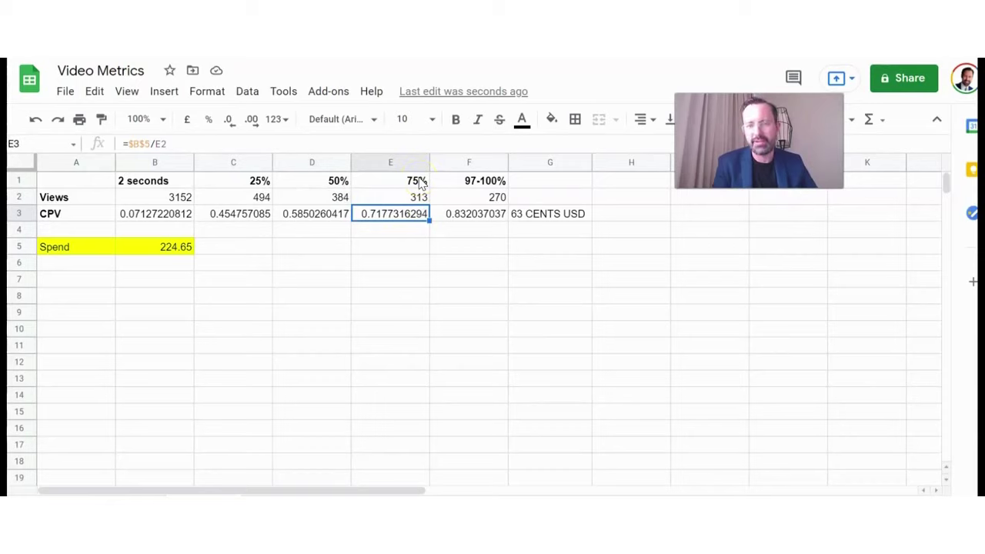
left_click(483, 223)
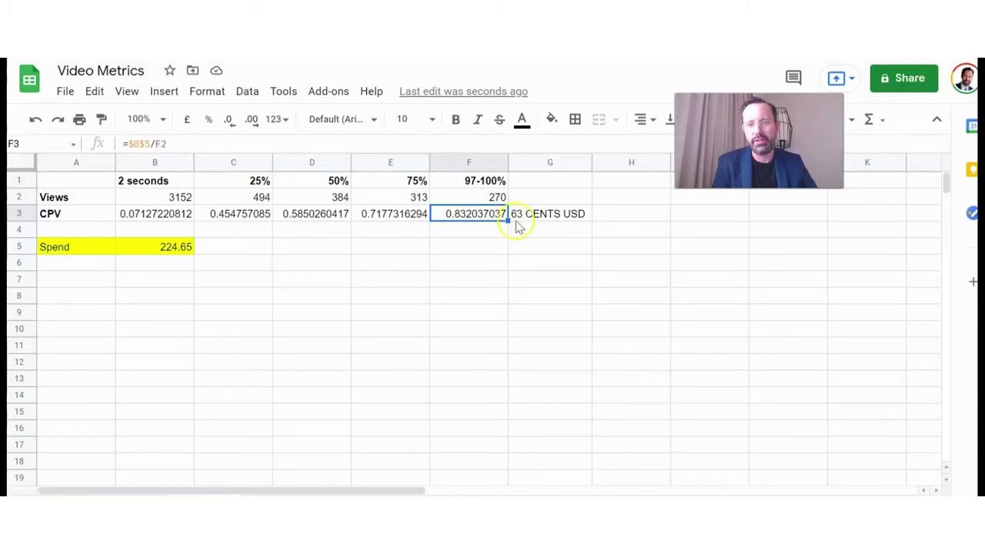
- Fill the "63 CENTS USD" cell G3 with red
left_click(543, 223)
left_click(551, 123)
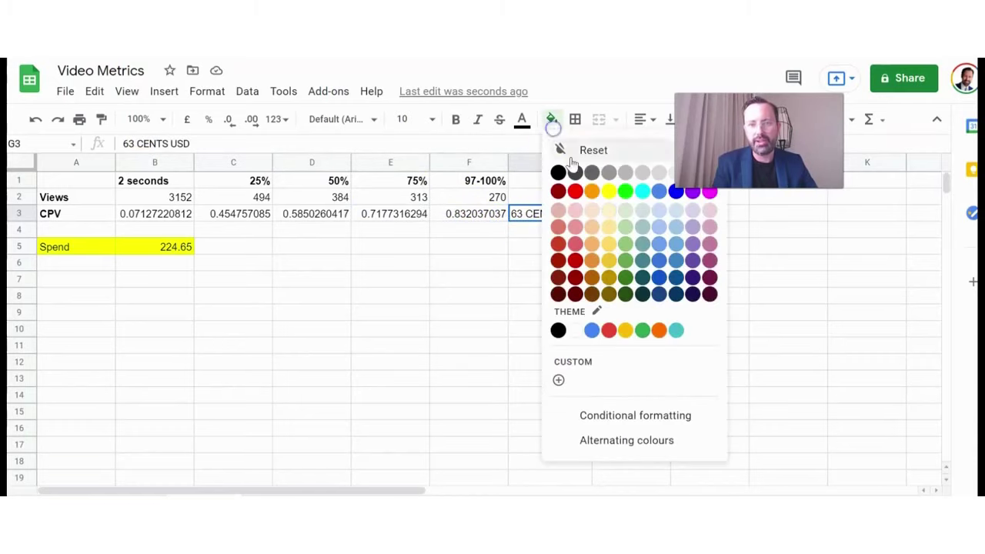
left_click(574, 191)
left_click(541, 310)
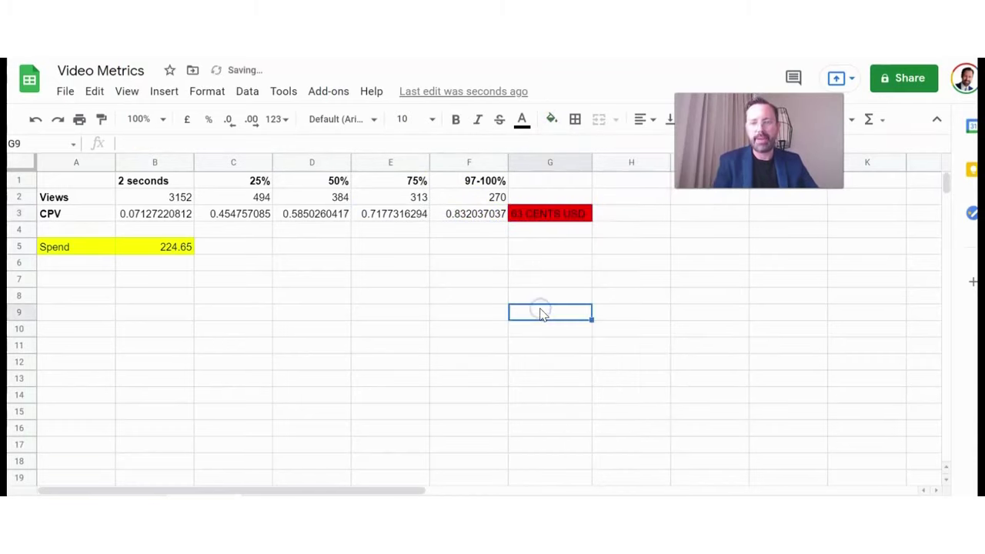